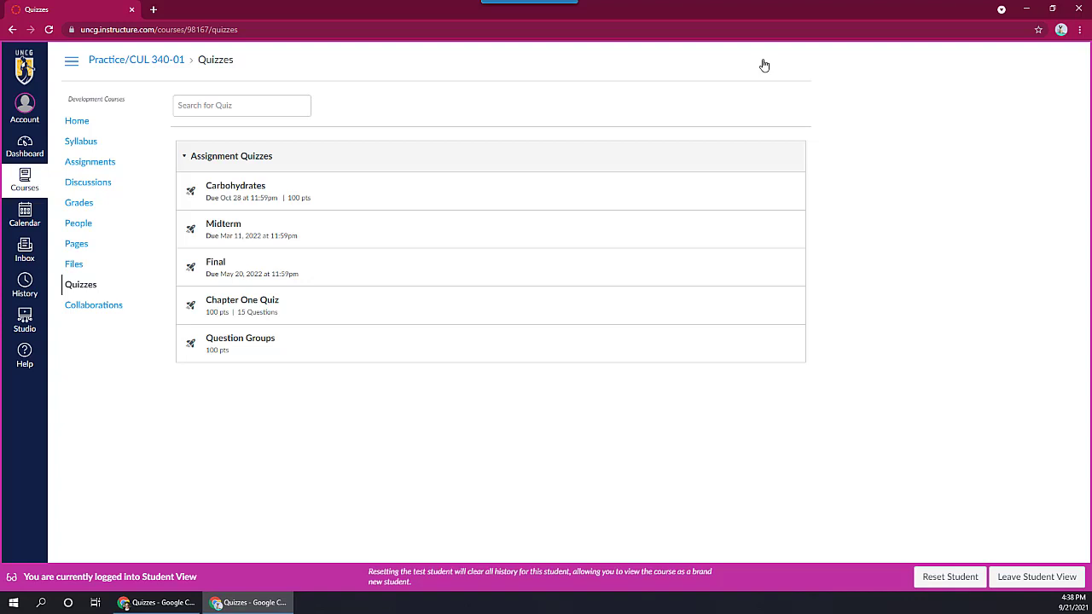
Step: Begin an attempt at the Carbohydrates quiz and hide the remaining-time display
{"action": "left_click", "coordinate": [232, 185]}
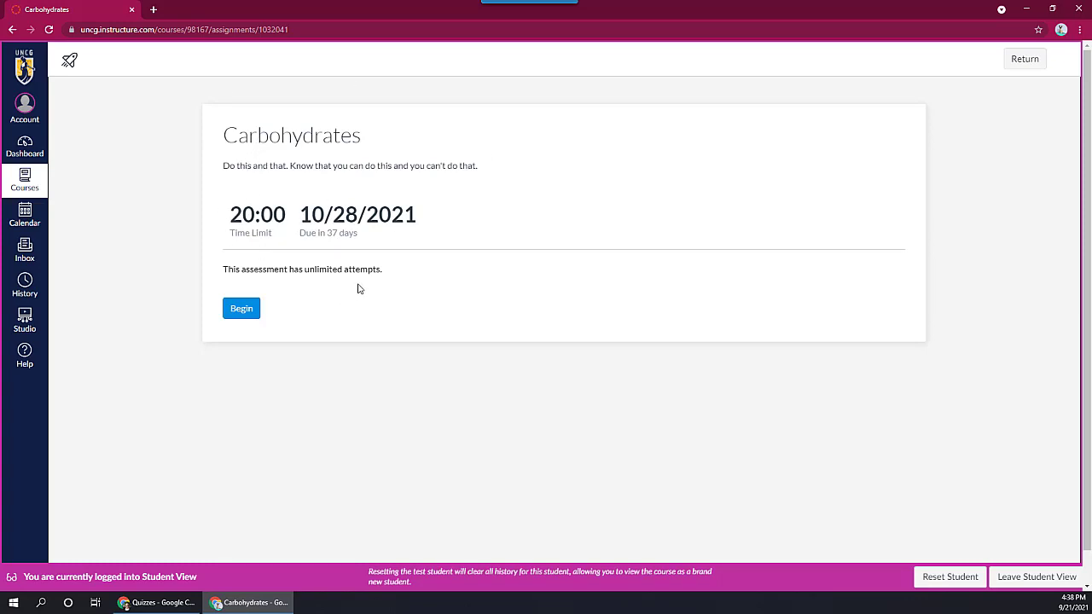
{"action": "left_click", "coordinate": [241, 309]}
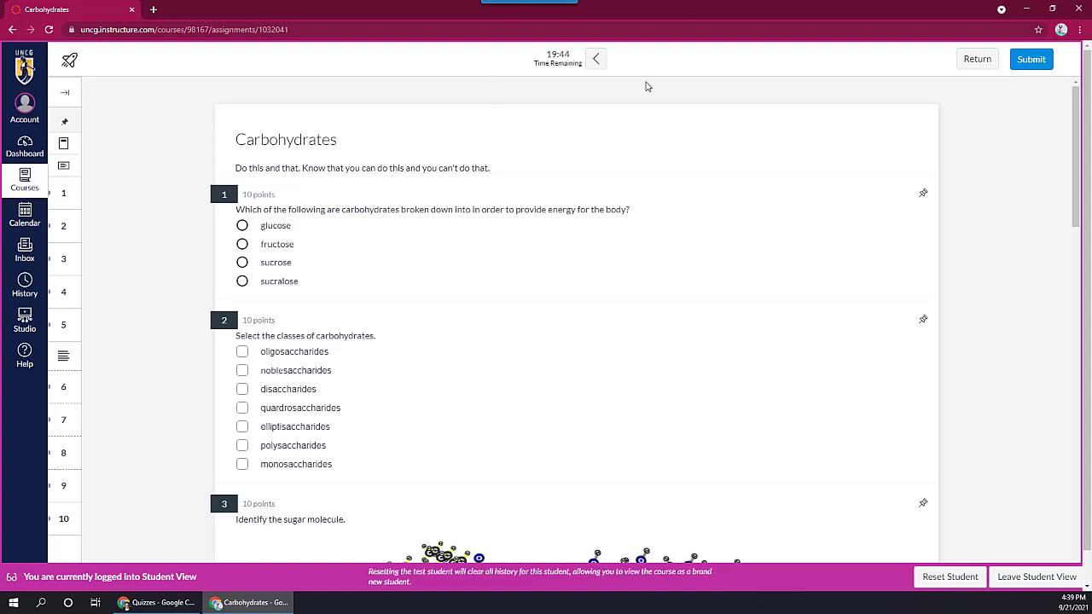
{"action": "left_click", "coordinate": [598, 62]}
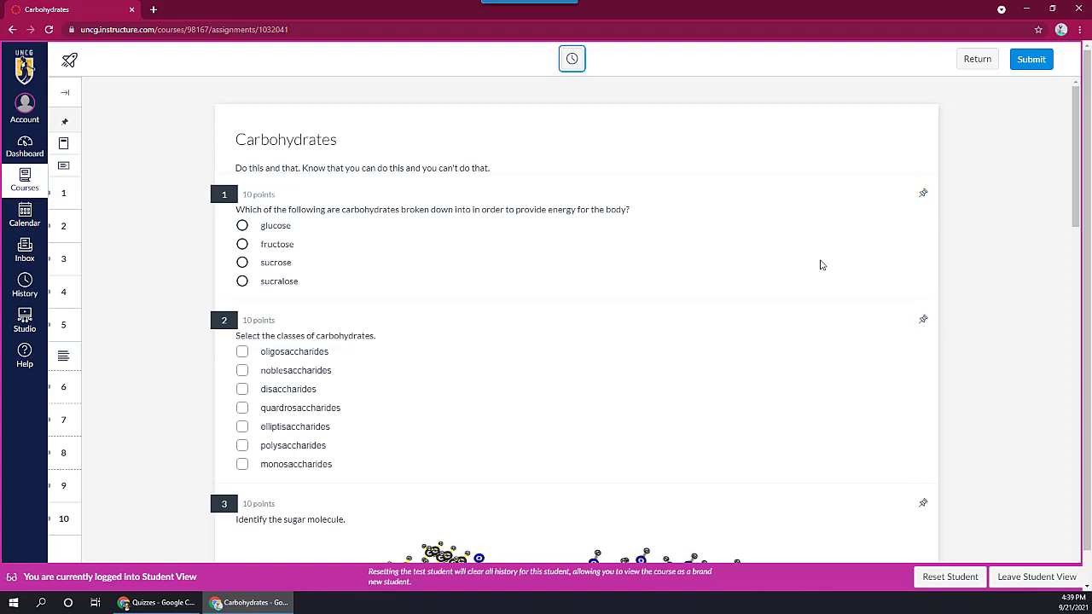
Step: Pin question 1 and answer it with glucose
{"action": "left_click", "coordinate": [923, 196]}
{"action": "left_click", "coordinate": [242, 226]}
Step: Select oligosaccharides, noblesaccharides and disaccharides for question 2, and mark the small central molecule in question 3
{"action": "left_click", "coordinate": [242, 352]}
{"action": "left_click", "coordinate": [242, 370]}
{"action": "left_click", "coordinate": [242, 389]}
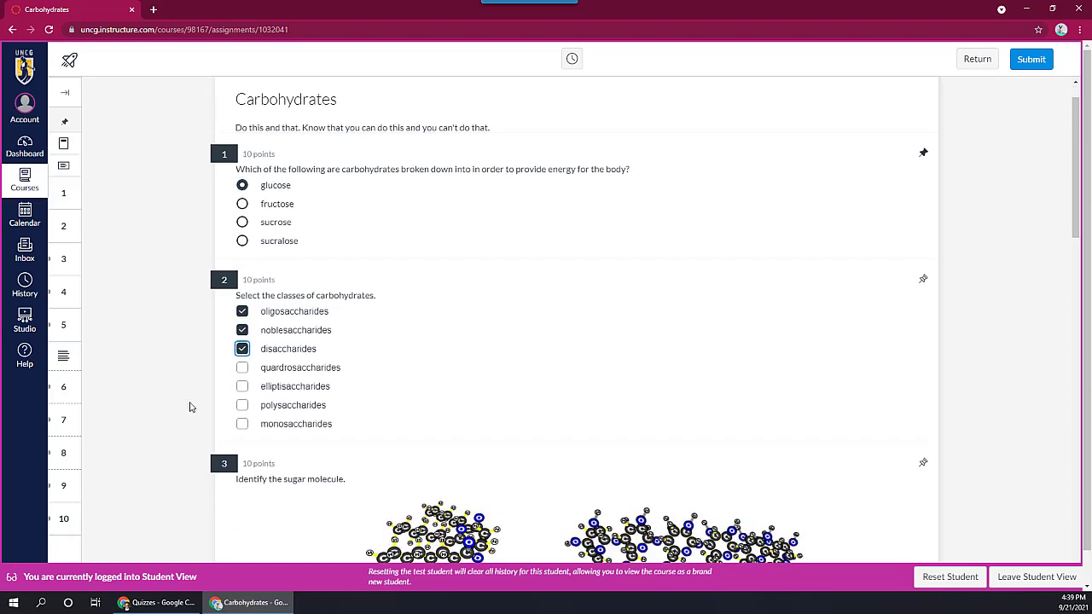
{"action": "scroll", "coordinate": [193, 407], "scroll_direction": "down", "scroll_amount": 3}
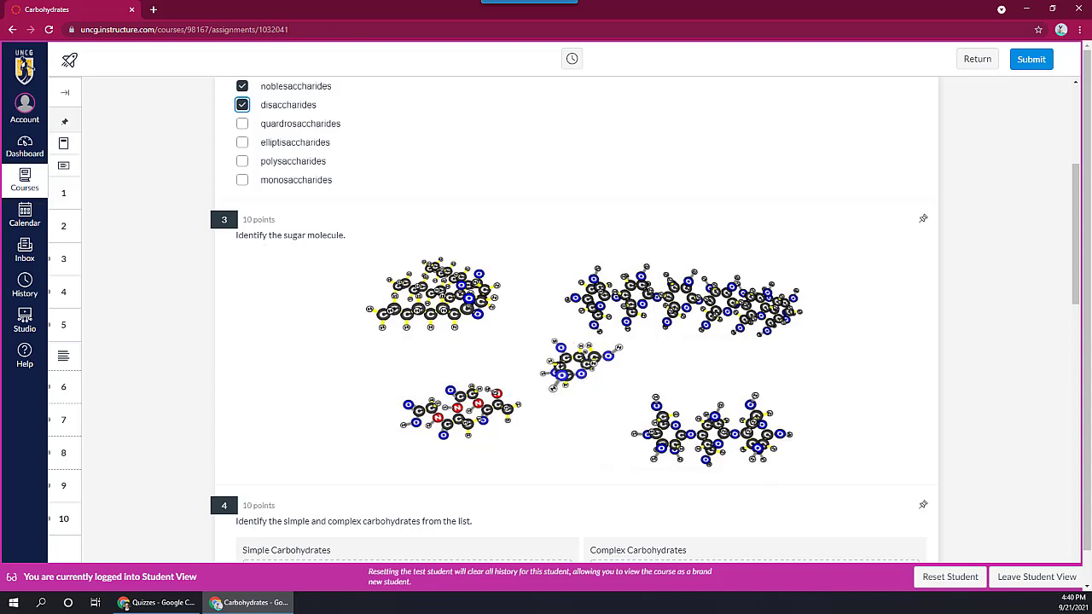
{"action": "left_click", "coordinate": [560, 364]}
Step: In question 4, sort fruit juice and table sugar into Simple Carbohydrates, and oats, rice and corn into Complex Carbohydrates
{"action": "scroll", "coordinate": [142, 361], "scroll_direction": "down", "scroll_amount": 3}
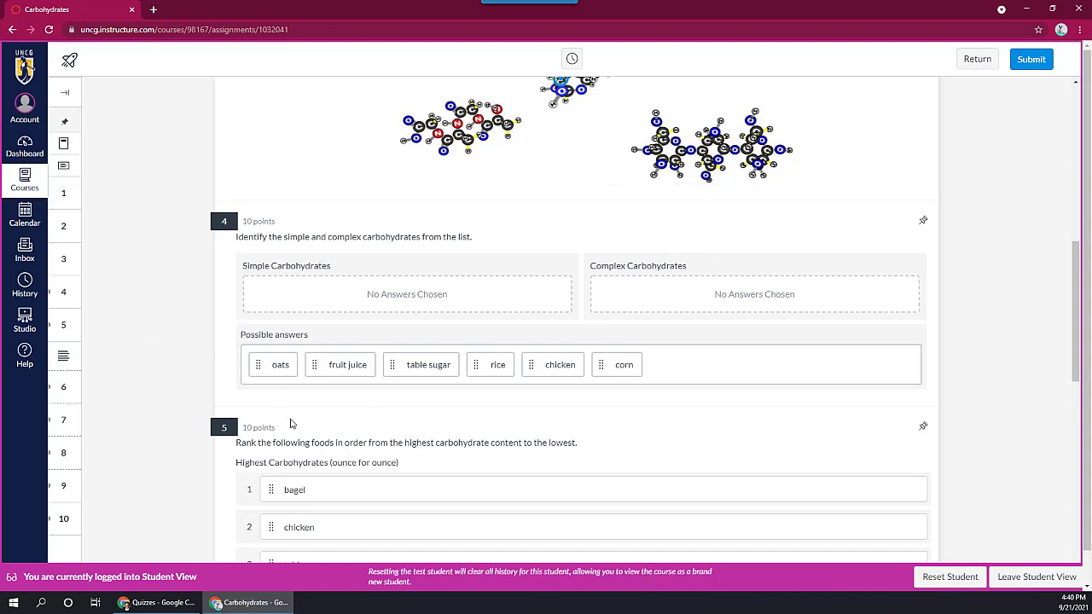
{"action": "left_click_drag", "start_coordinate": [258, 366], "coordinate": [634, 305]}
{"action": "left_click_drag", "start_coordinate": [271, 362], "coordinate": [277, 292]}
{"action": "left_click_drag", "start_coordinate": [275, 366], "coordinate": [352, 302]}
{"action": "left_click_drag", "start_coordinate": [275, 363], "coordinate": [670, 305]}
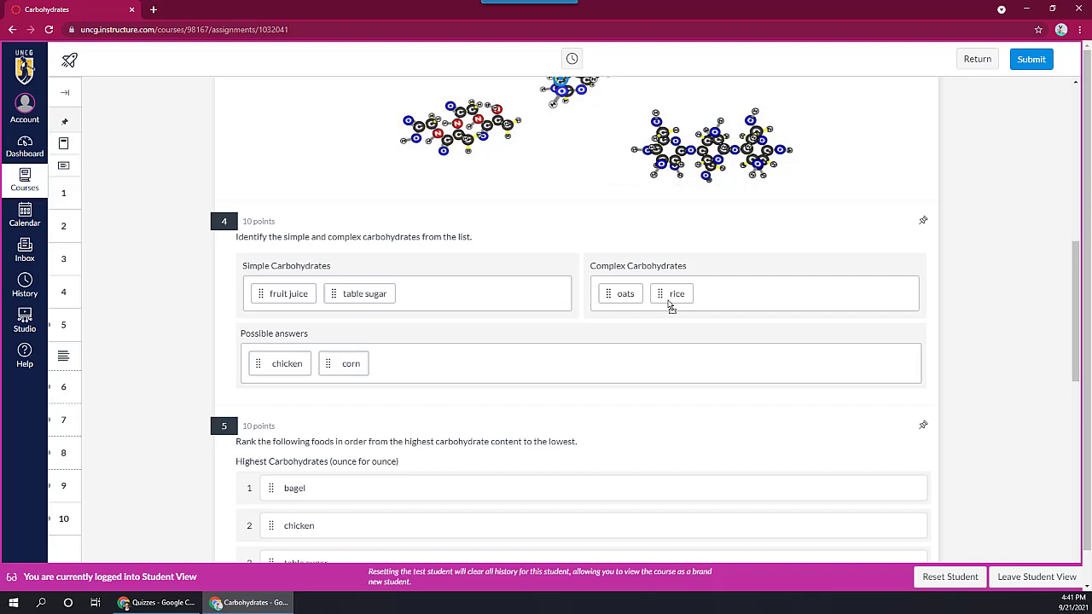
{"action": "left_click_drag", "start_coordinate": [326, 365], "coordinate": [711, 302]}
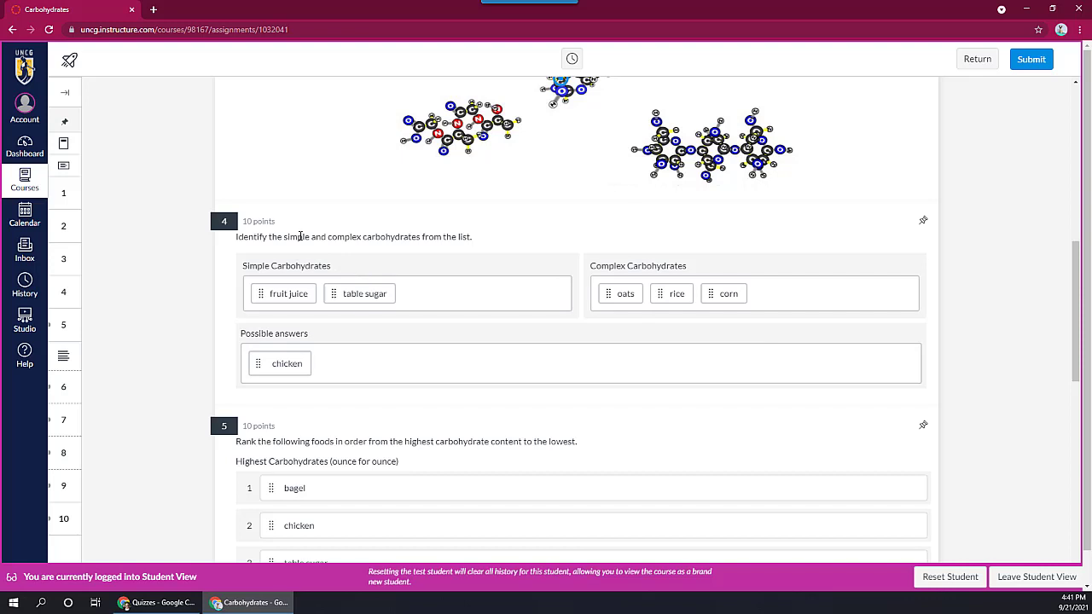
Step: Assign chicken to the Complex Carbohydrates category in question 4
{"action": "key", "text": "Tab"}
{"action": "key", "text": "Tab"}
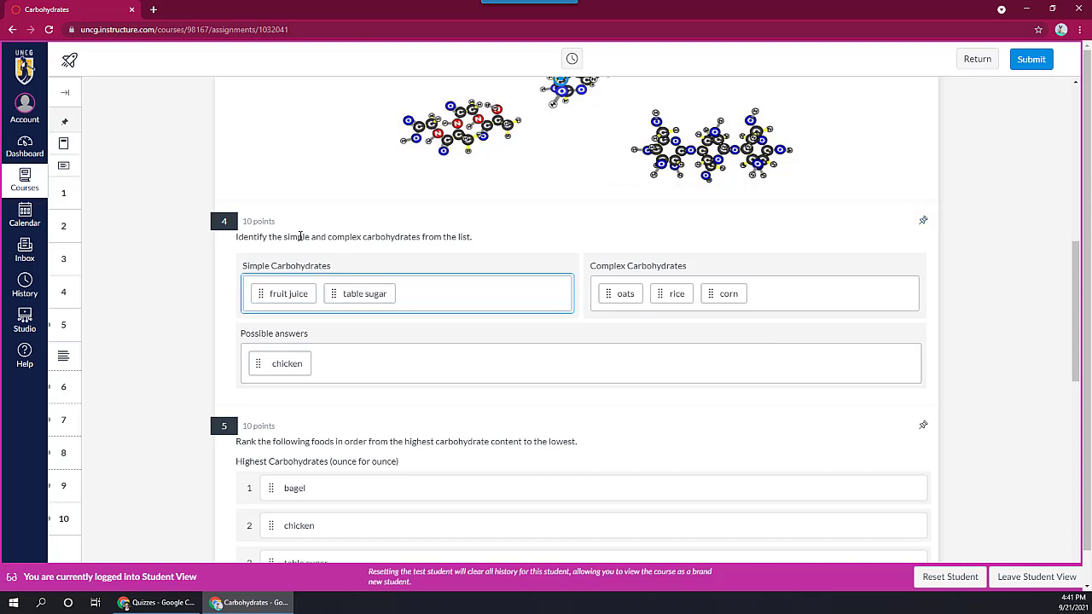
{"action": "key", "text": "Tab"}
{"action": "key", "text": "Tab"}
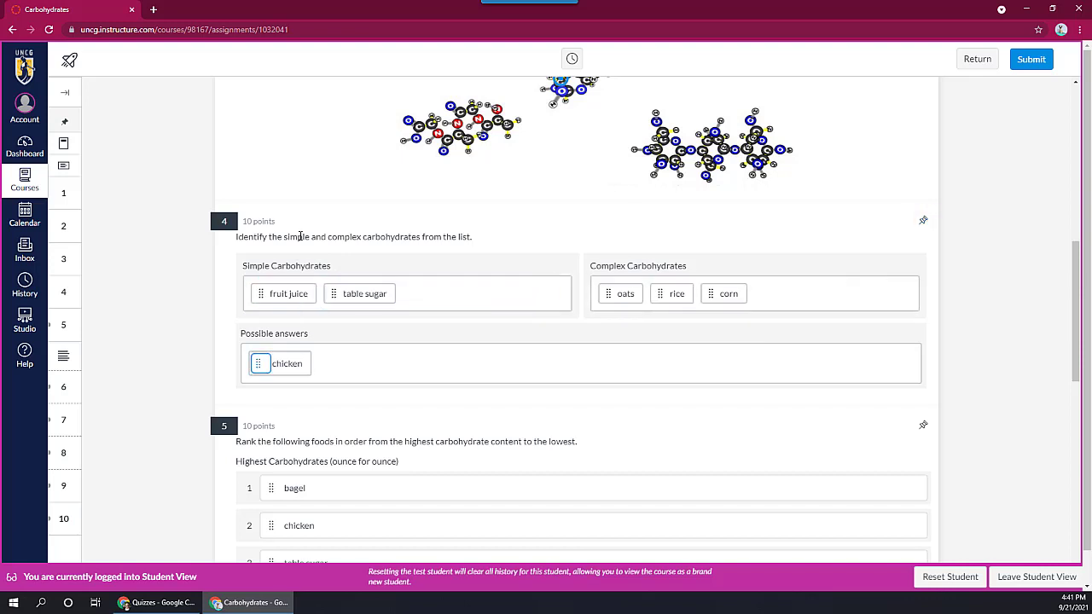
{"action": "key", "text": "Return"}
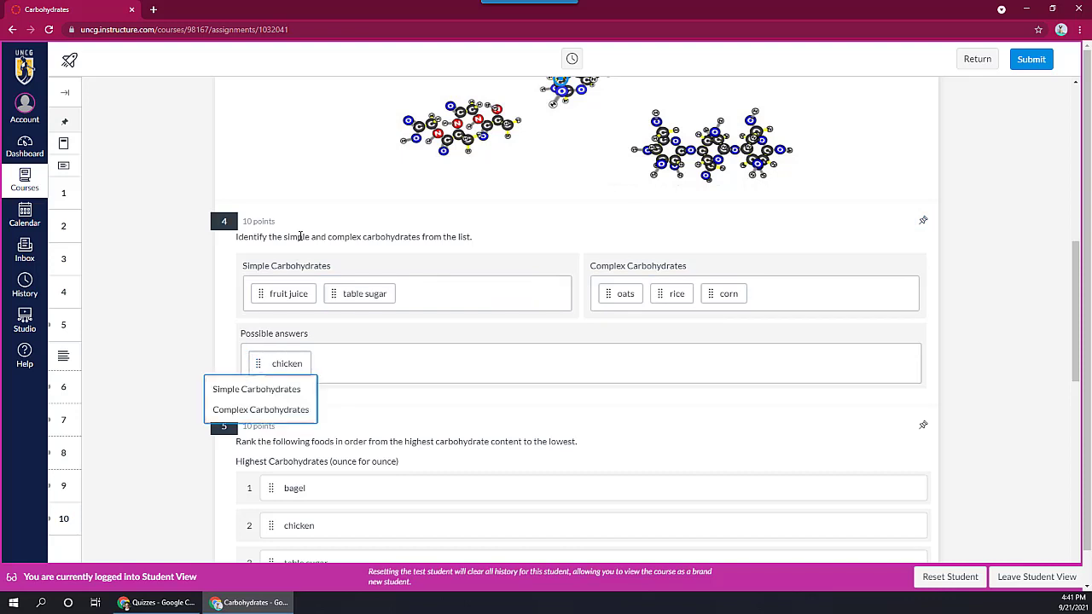
{"action": "key", "text": "Down"}
{"action": "key", "text": "Down"}
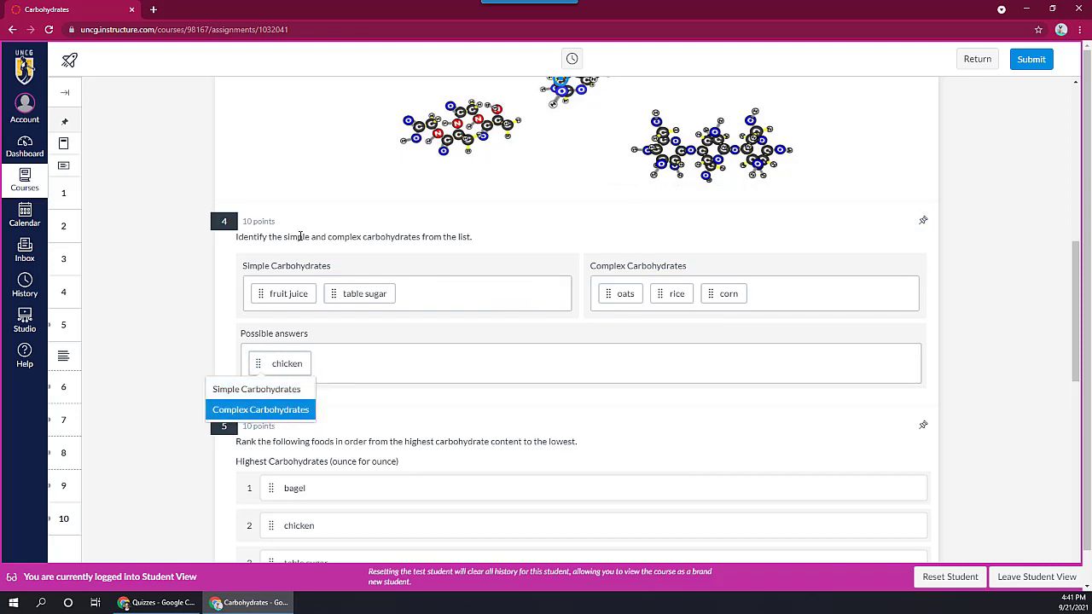
{"action": "key", "text": "Return"}
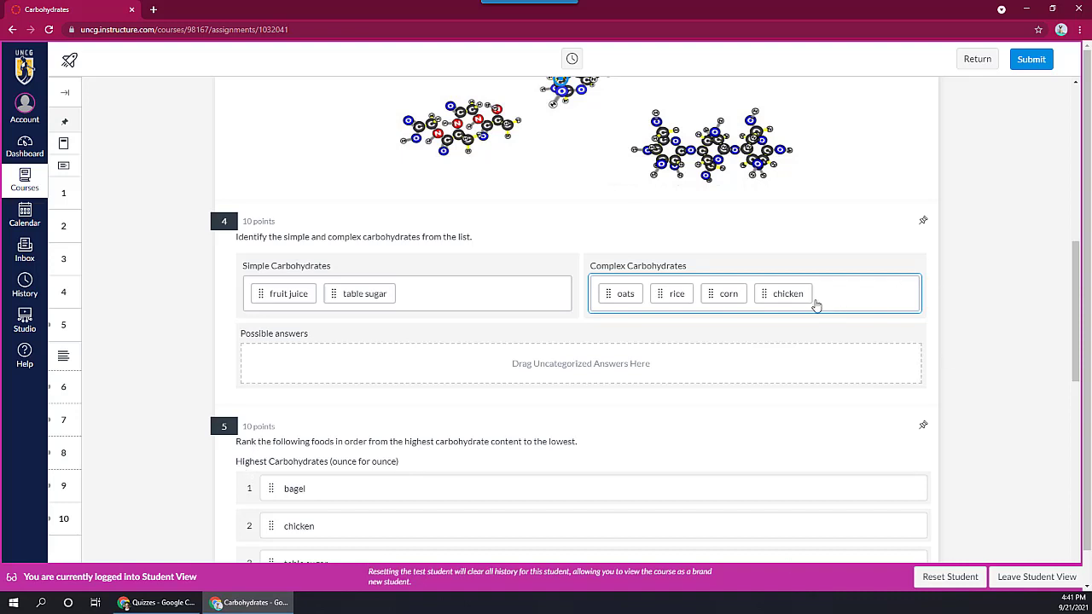
Step: Return chicken to the possible answers in question 4, try it in Simple Carbohydrates, and take it out again
{"action": "left_click_drag", "start_coordinate": [758, 293], "coordinate": [266, 369]}
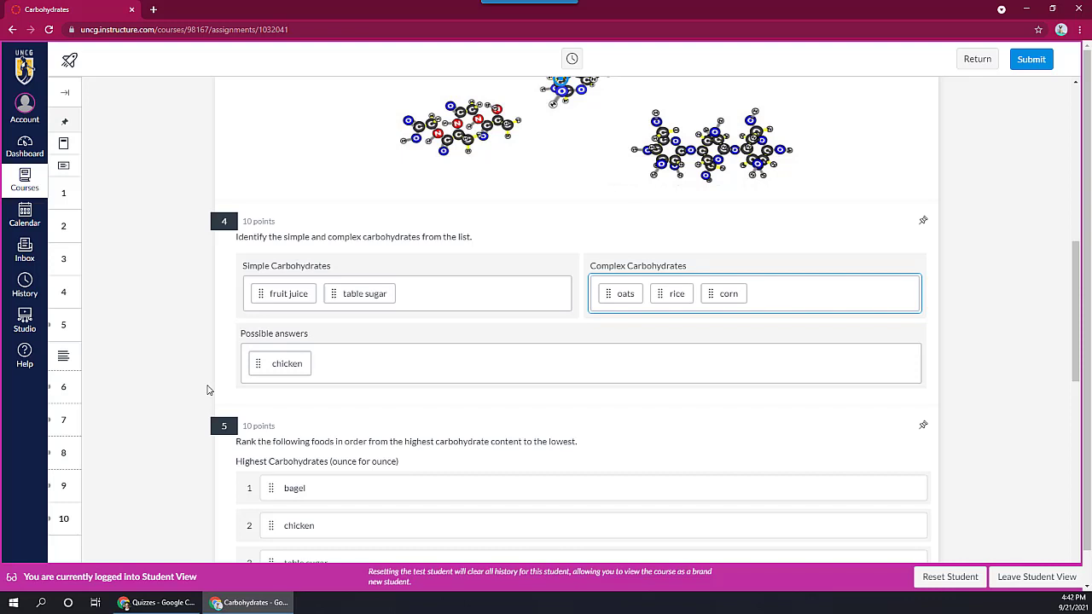
{"action": "left_click_drag", "start_coordinate": [261, 367], "coordinate": [422, 297]}
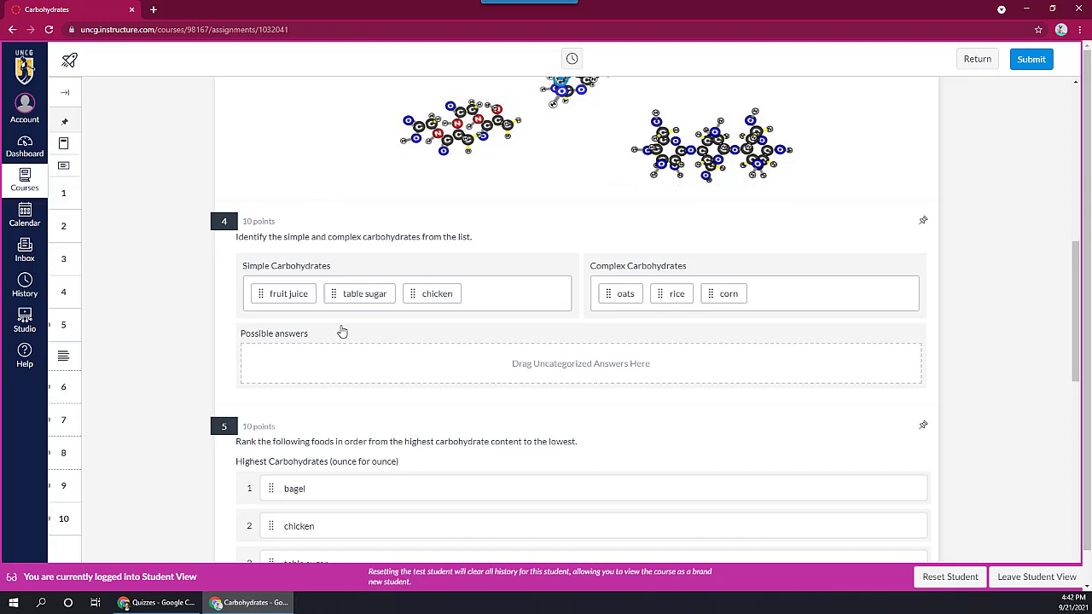
{"action": "left_click_drag", "start_coordinate": [411, 292], "coordinate": [260, 359]}
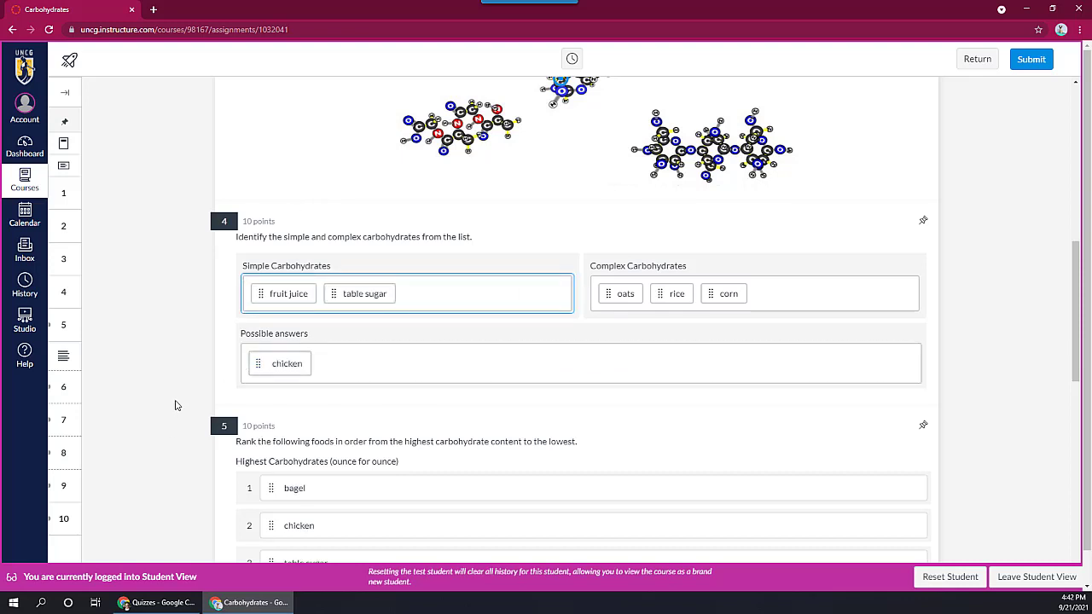
Step: Rank the foods in question 5 from highest to lowest carbohydrates as table sugar, chicken, bagel
{"action": "scroll", "coordinate": [176, 401], "scroll_direction": "down", "scroll_amount": 3}
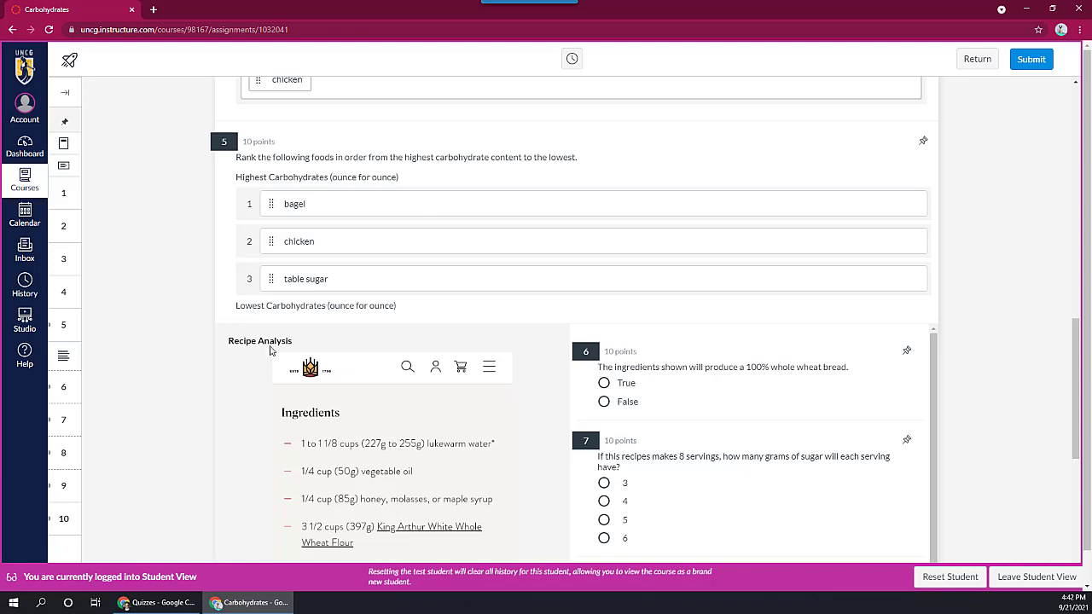
{"action": "left_click_drag", "start_coordinate": [271, 279], "coordinate": [275, 203]}
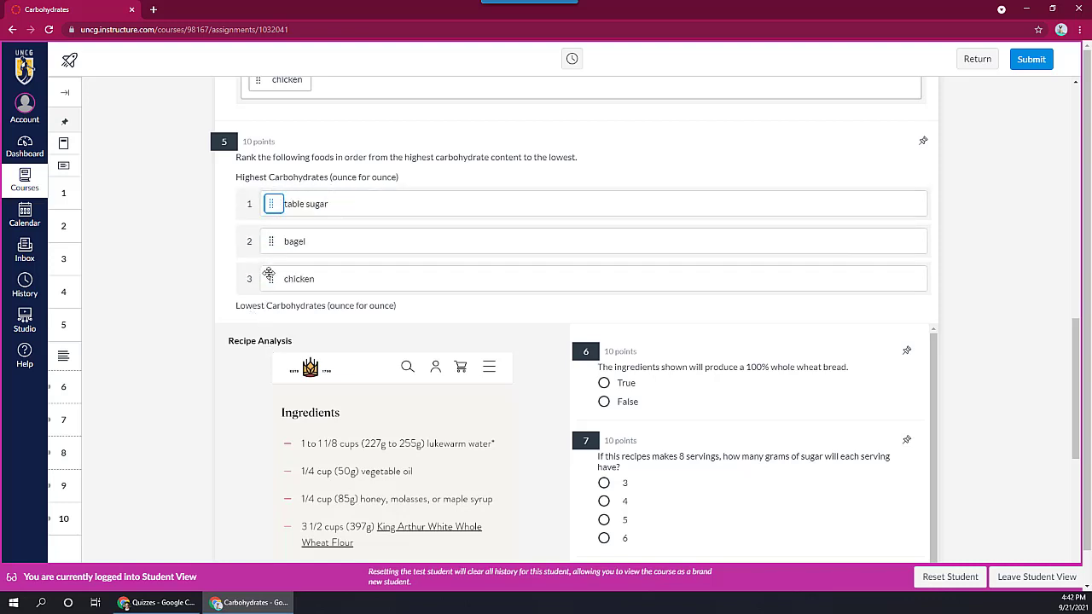
{"action": "left_click_drag", "start_coordinate": [273, 243], "coordinate": [276, 203]}
{"action": "left_click_drag", "start_coordinate": [272, 280], "coordinate": [273, 220]}
{"action": "left_click", "coordinate": [206, 278]}
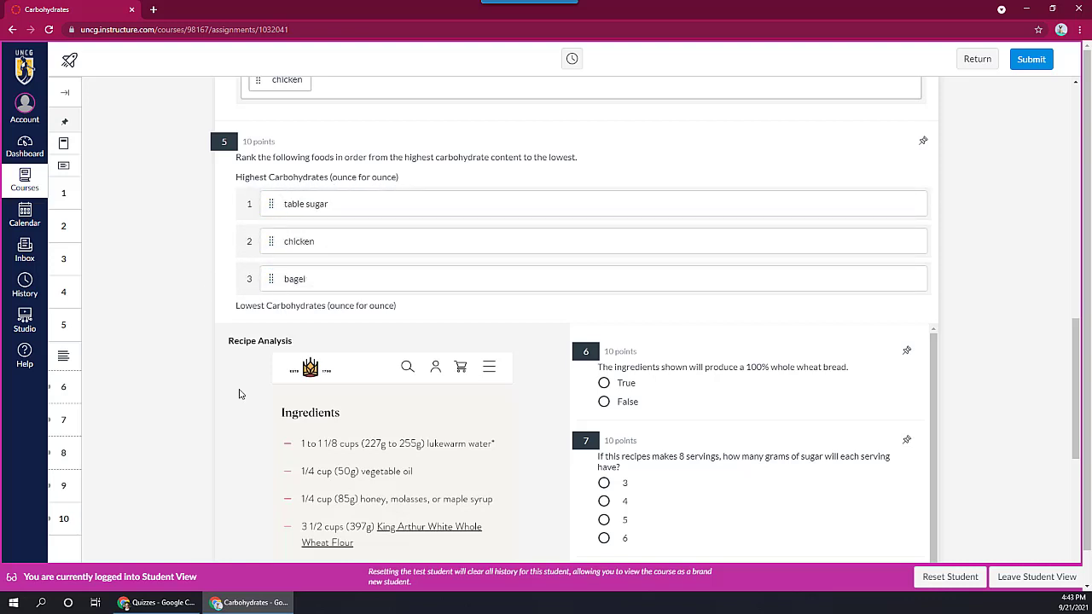
Step: Examine the Recipe Analysis ingredients alongside questions 6 to 9, and the last question below them
{"action": "scroll", "coordinate": [223, 378], "scroll_direction": "down", "scroll_amount": 3}
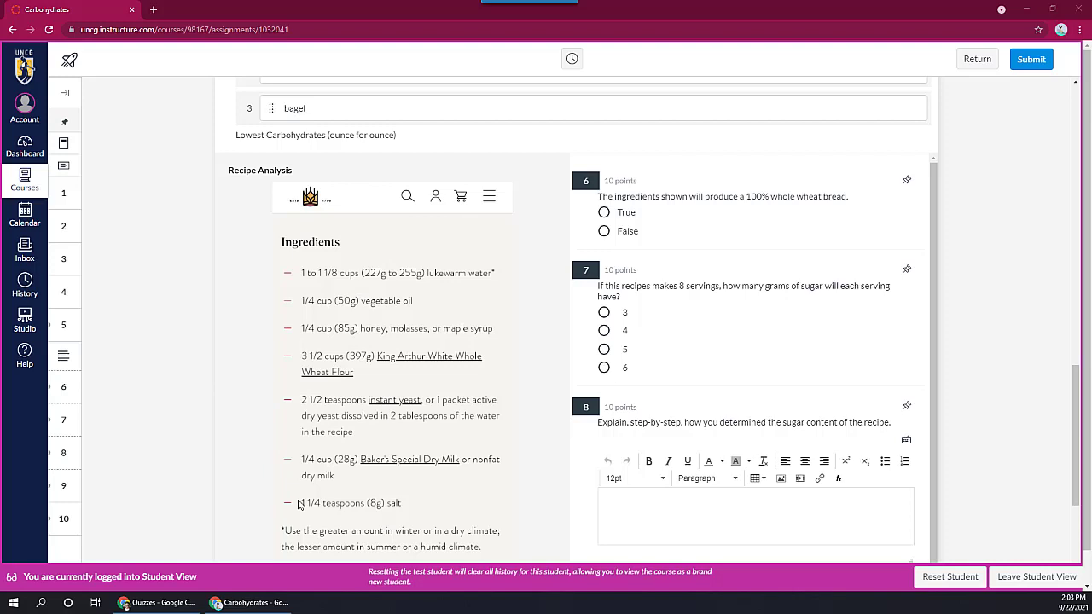
{"action": "scroll", "coordinate": [394, 465], "scroll_direction": "down", "scroll_amount": 1}
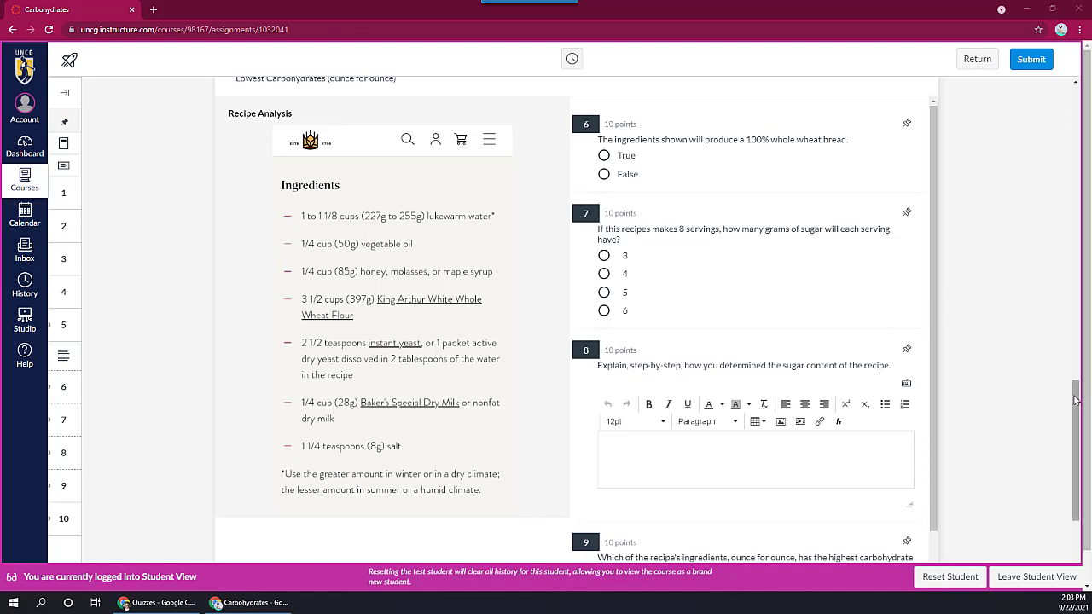
{"action": "scroll", "coordinate": [1086, 395], "scroll_direction": "down", "scroll_amount": 2}
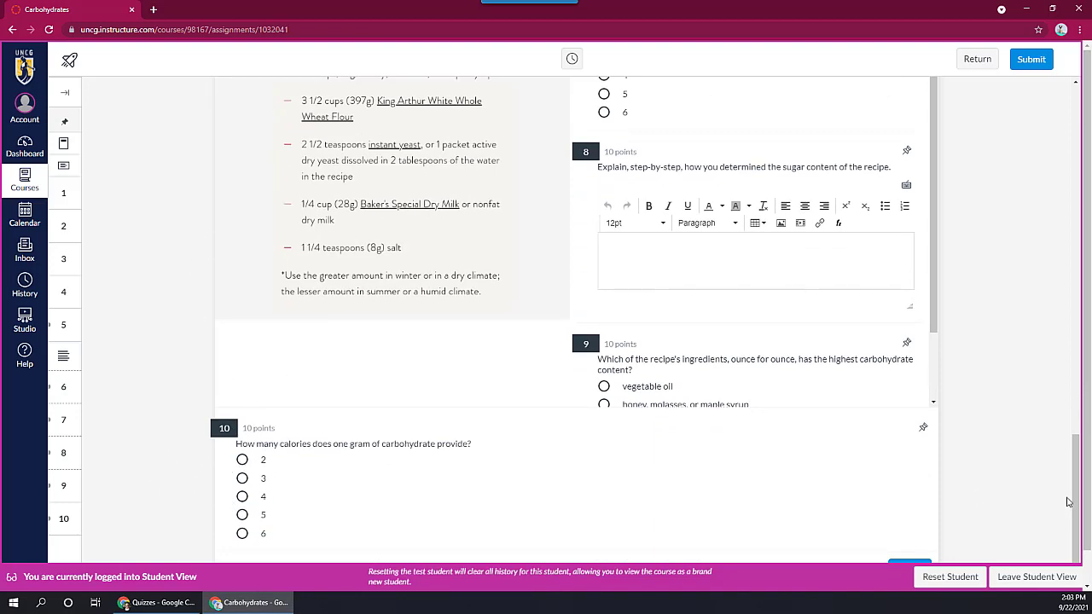
{"action": "scroll", "coordinate": [1075, 475], "scroll_direction": "up", "scroll_amount": 1}
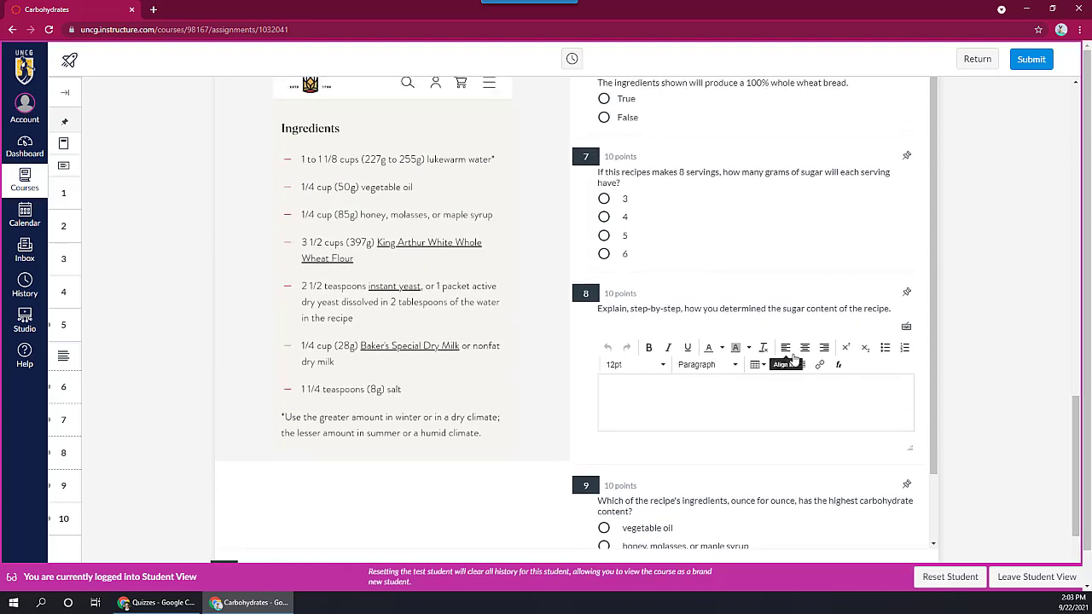
{"action": "scroll", "coordinate": [793, 362], "scroll_direction": "down", "scroll_amount": 2}
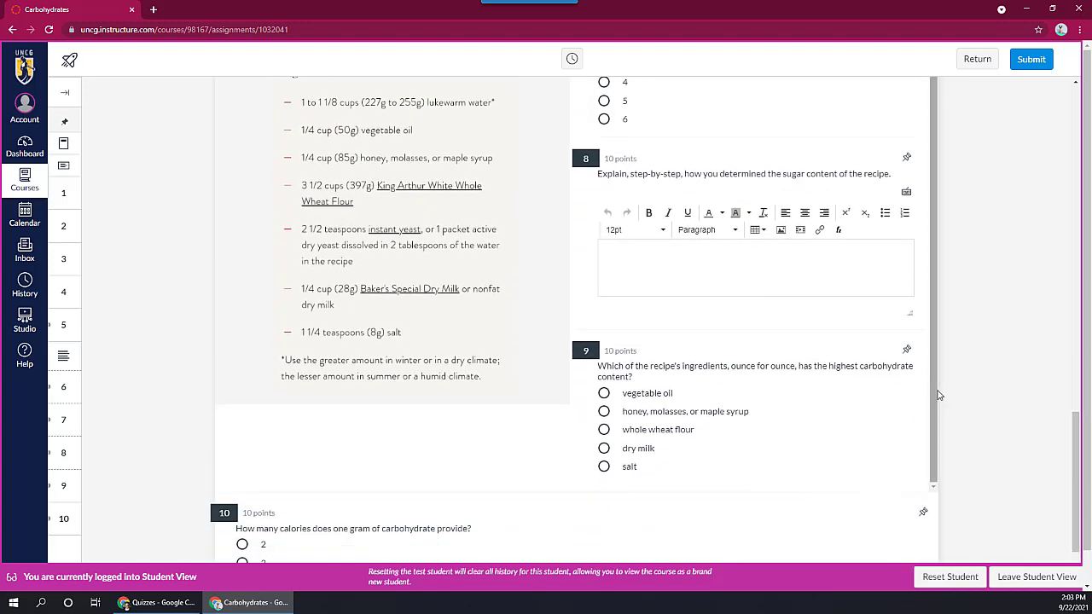
{"action": "left_click_drag", "start_coordinate": [938, 397], "coordinate": [926, 265]}
{"action": "scroll", "coordinate": [978, 307], "scroll_direction": "up", "scroll_amount": 2}
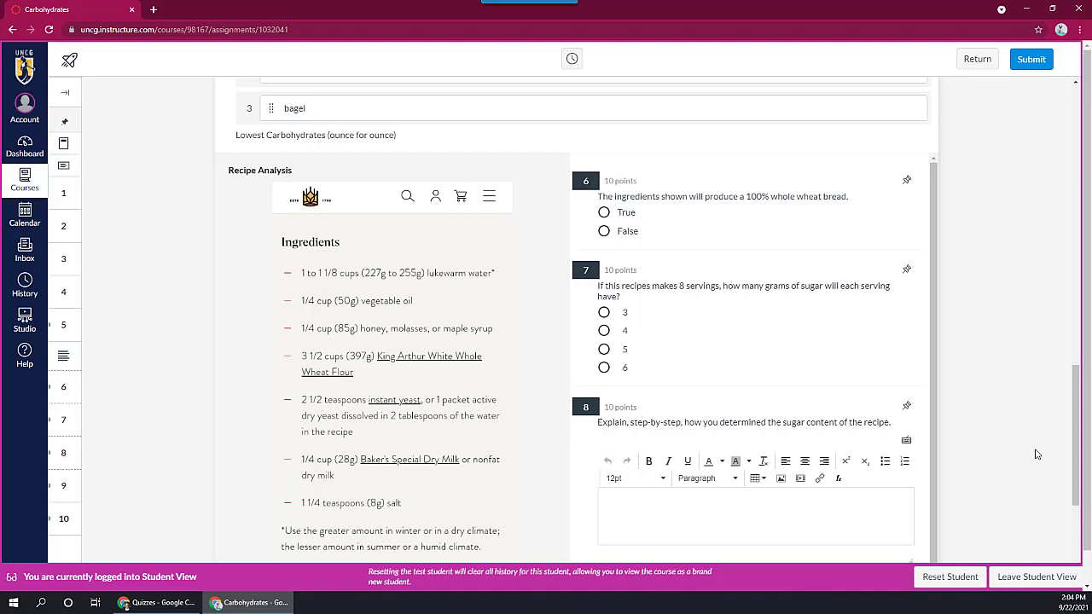
Step: Answer the recipe questions with True for question 6, 4 for question 7 and the text "asd" for question 8
{"action": "left_click", "coordinate": [604, 212]}
{"action": "left_click", "coordinate": [604, 330]}
{"action": "scroll", "coordinate": [703, 422], "scroll_direction": "down", "scroll_amount": 1}
{"action": "left_click", "coordinate": [702, 424]}
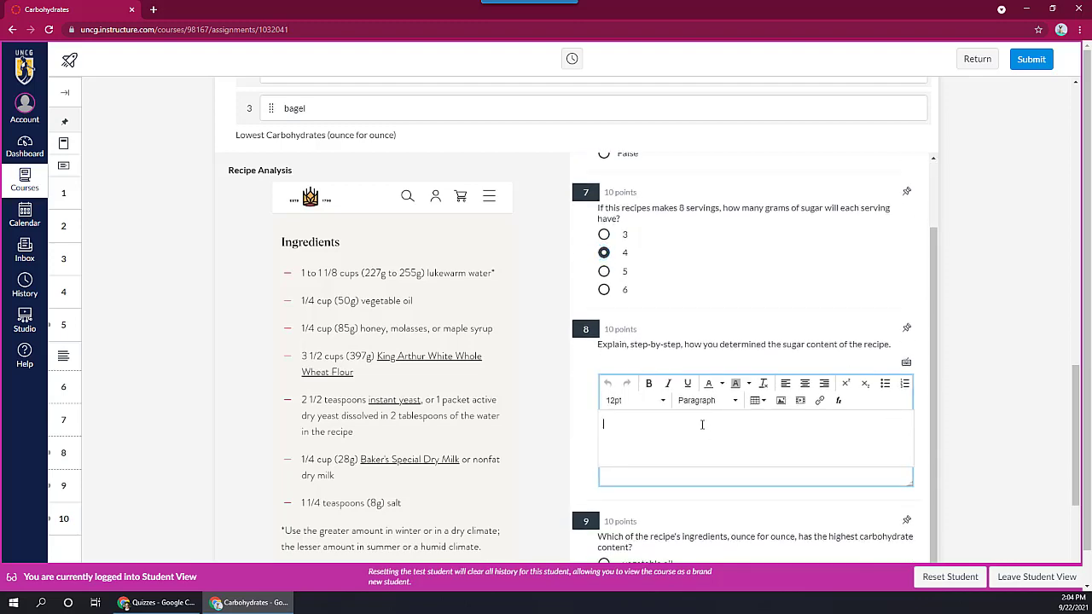
{"action": "type", "text": "asd"}
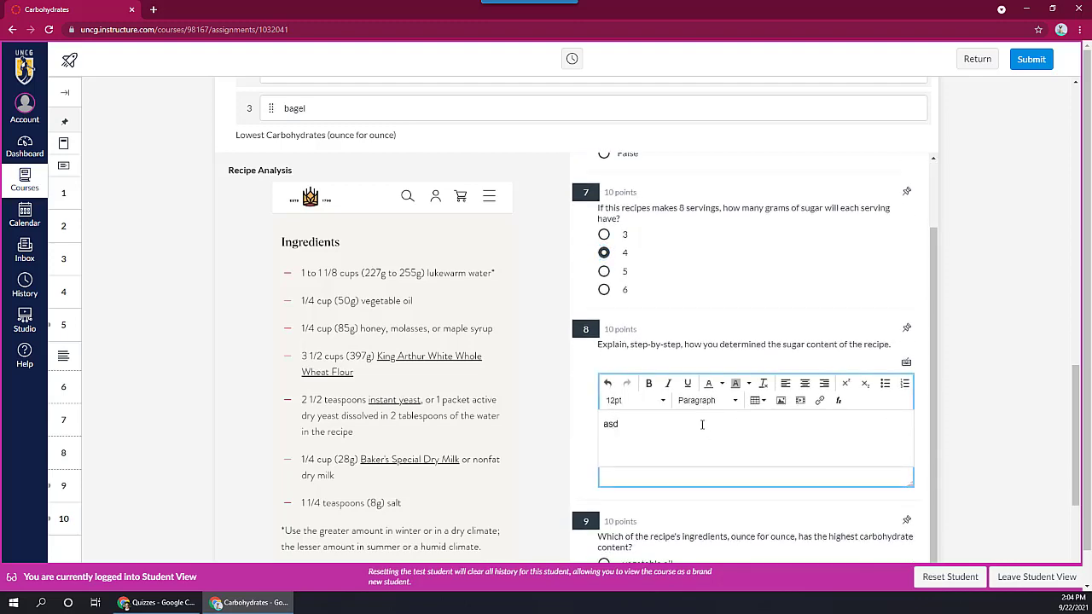
Step: Answer question 9 with vegetable oil and question 10 with 3
{"action": "scroll", "coordinate": [702, 424], "scroll_direction": "down", "scroll_amount": 4}
{"action": "left_click", "coordinate": [603, 285]}
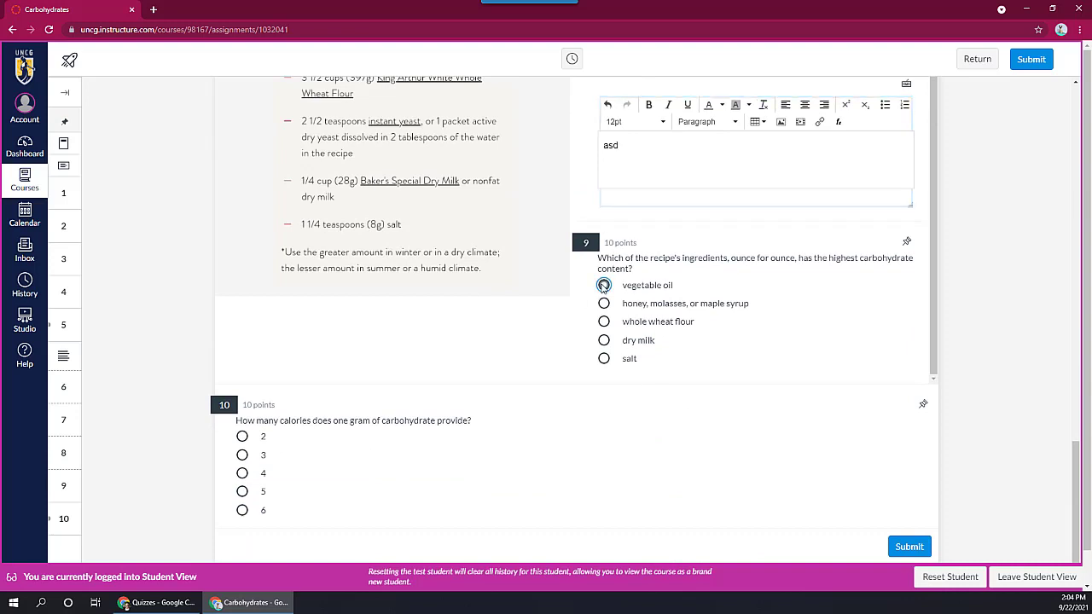
{"action": "left_click", "coordinate": [243, 456]}
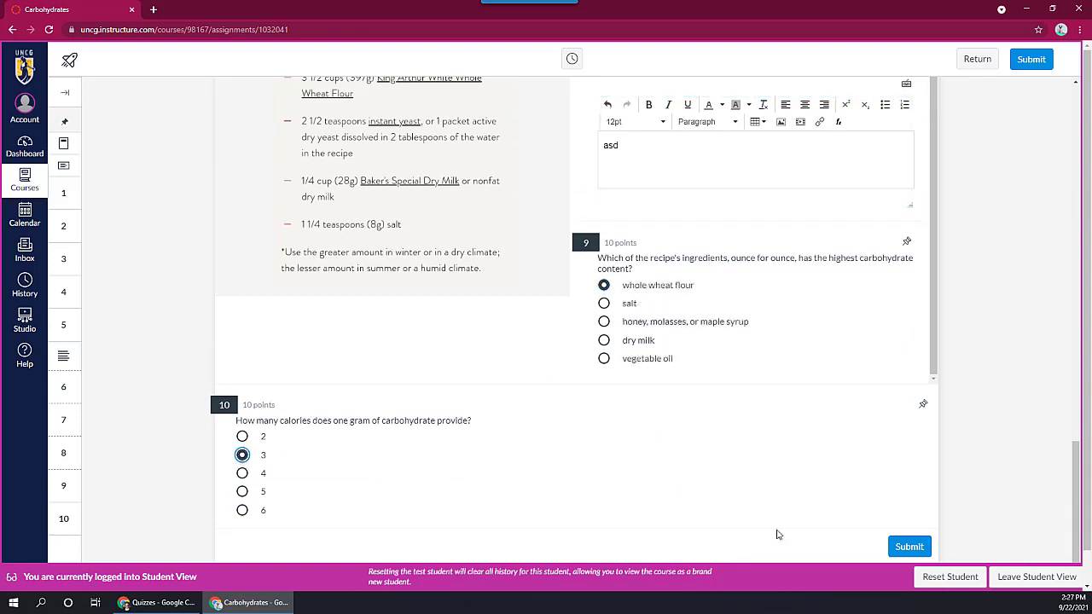
Step: Submit the completed Carbohydrates quiz and confirm the submission
{"action": "left_click", "coordinate": [909, 550]}
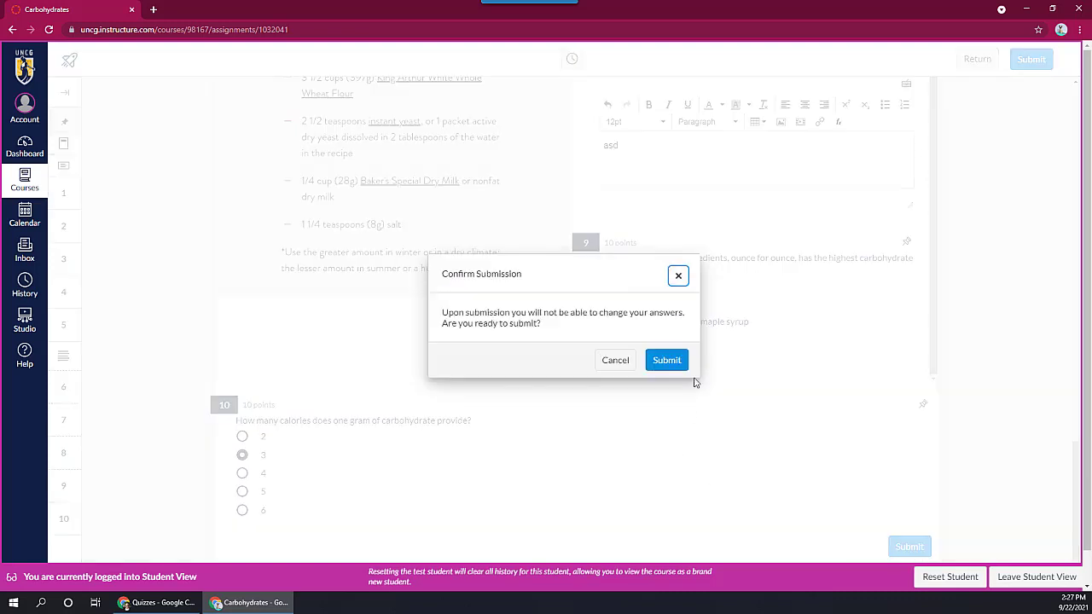
{"action": "left_click", "coordinate": [666, 361]}
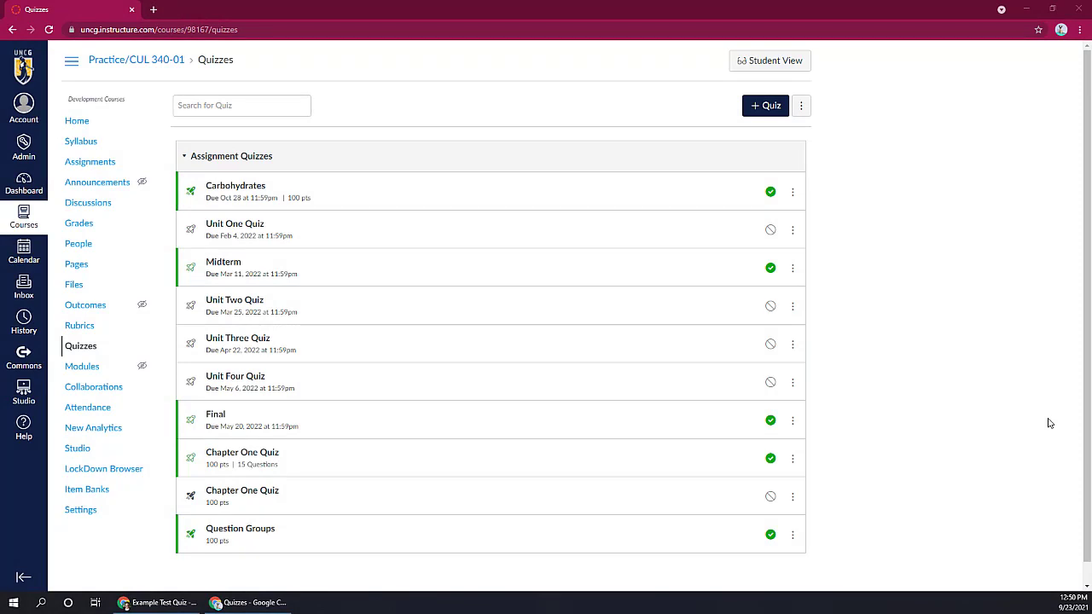
Step: Open the Carbohydrates quiz from the instructor's quiz list and review its points, grading and assignment settings
{"action": "left_click", "coordinate": [218, 187]}
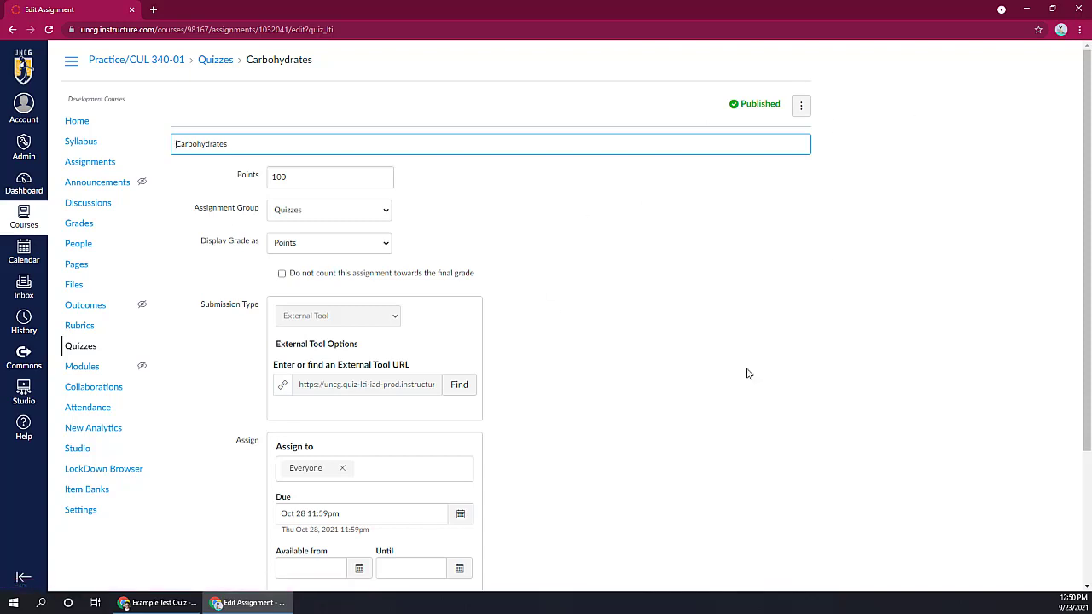
{"action": "scroll", "coordinate": [802, 421], "scroll_direction": "down", "scroll_amount": 3}
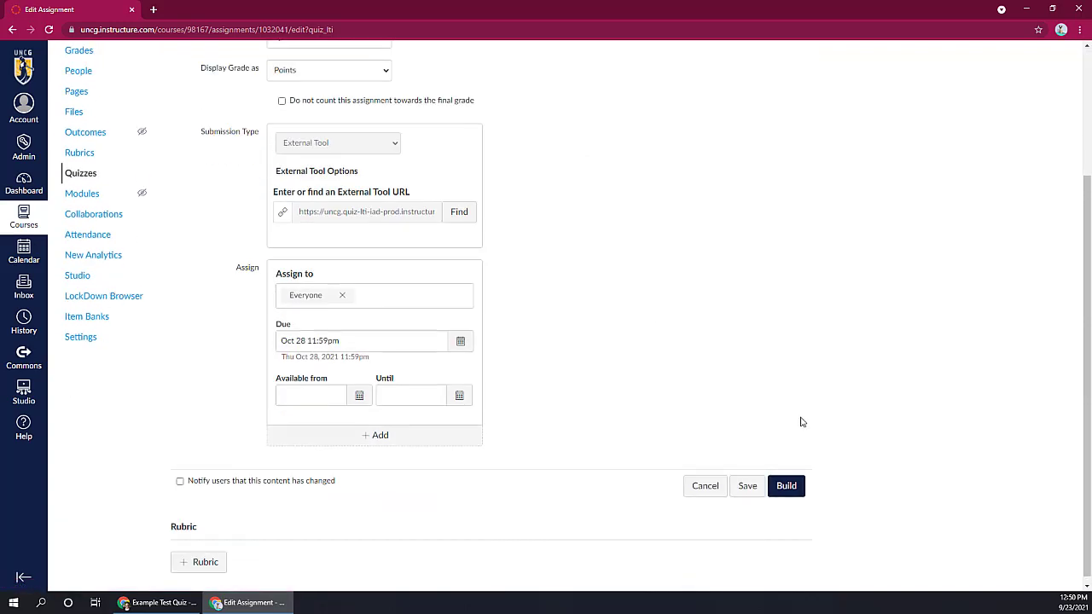
{"action": "scroll", "coordinate": [236, 410], "scroll_direction": "up", "scroll_amount": 3}
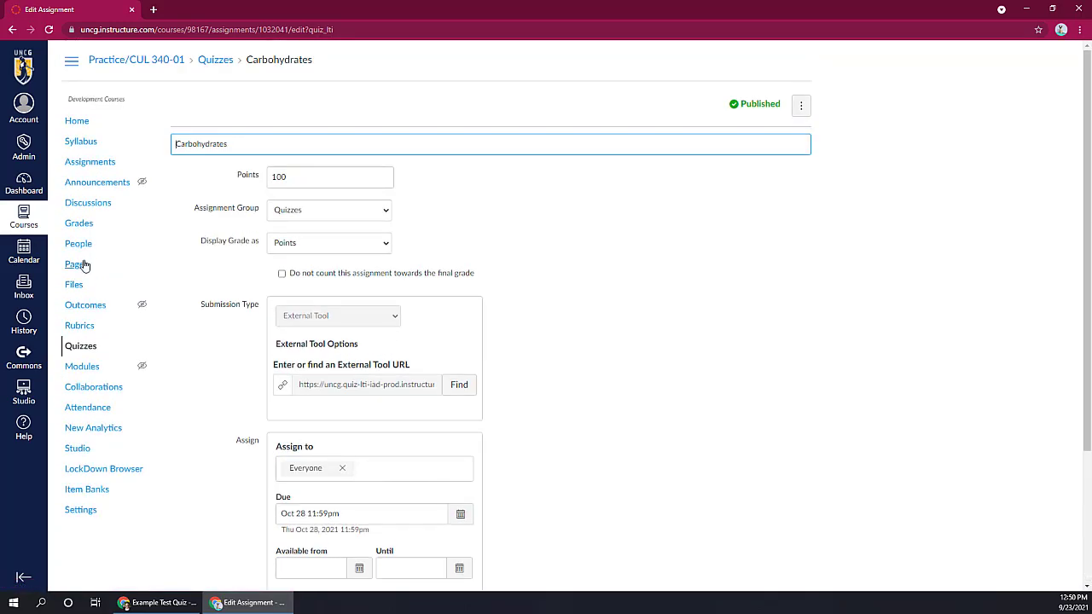
Step: Open the gradebook of the course
{"action": "left_click", "coordinate": [80, 224]}
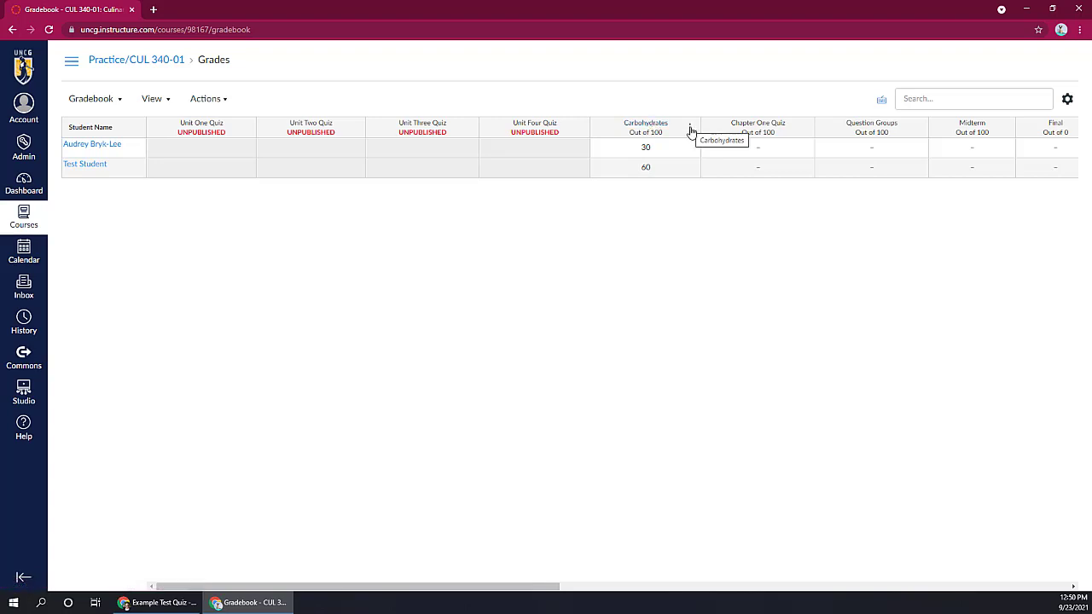
Step: Open the first student's Carbohydrates submission in SpeedGrader from the gradebook and go to question 8
{"action": "left_click", "coordinate": [690, 128]}
{"action": "left_click", "coordinate": [678, 176]}
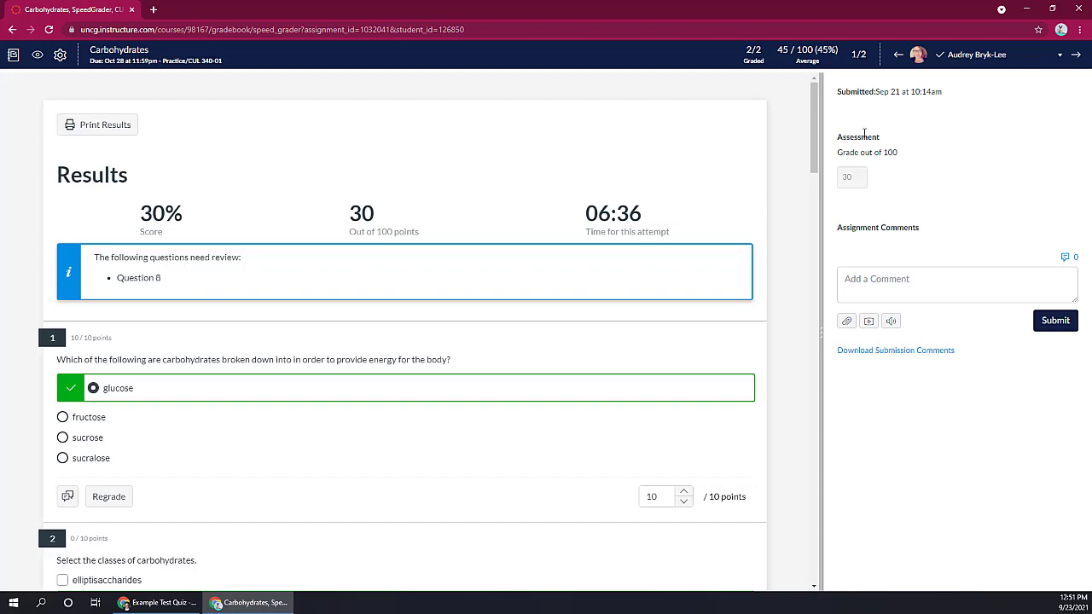
{"action": "left_click_drag", "start_coordinate": [817, 115], "coordinate": [831, 433]}
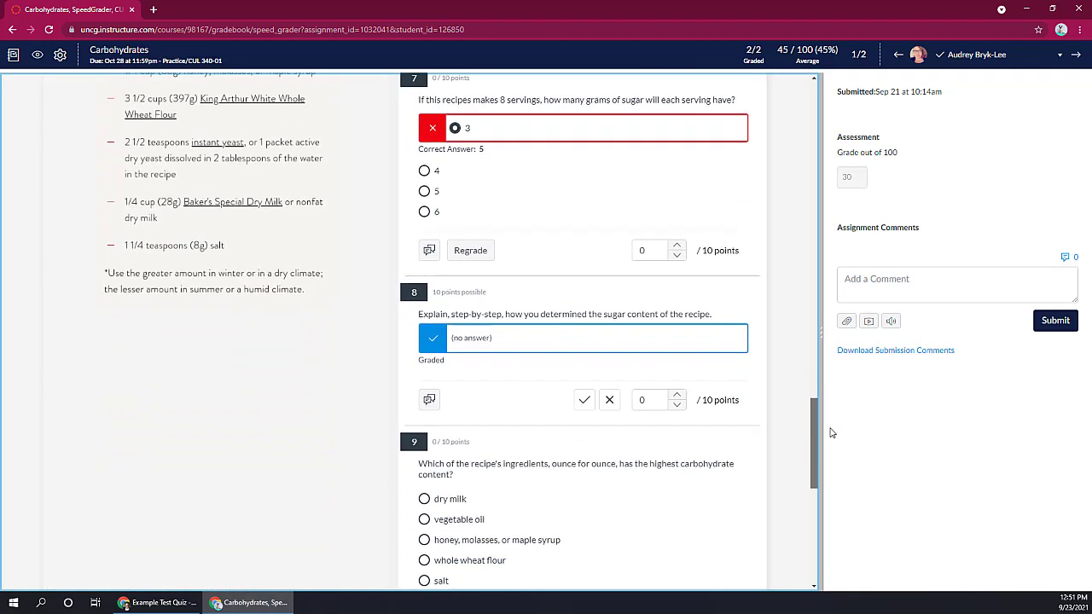
Step: Grade the unanswered question 8 as correct, change it to incorrect with 0 points, and update the final score
{"action": "left_click", "coordinate": [585, 402]}
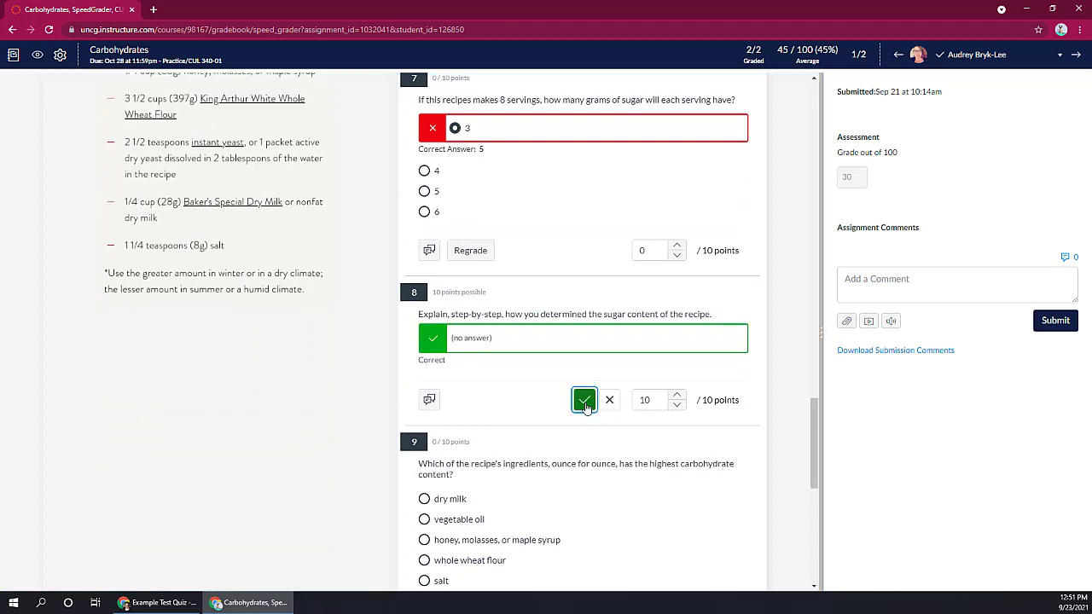
{"action": "left_click", "coordinate": [610, 401]}
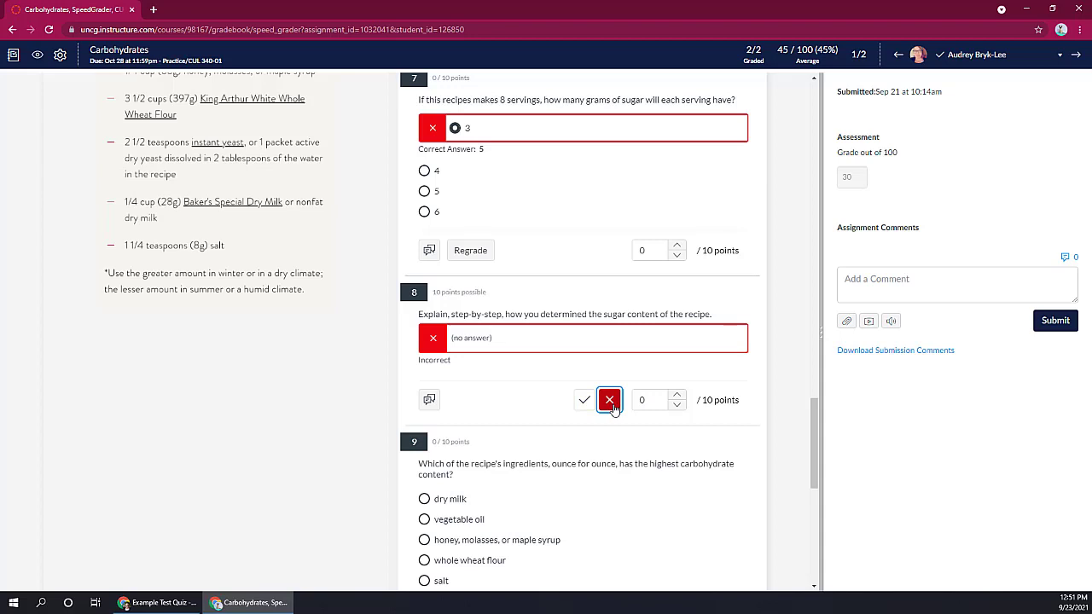
{"action": "scroll", "coordinate": [611, 408], "scroll_direction": "down", "scroll_amount": 7}
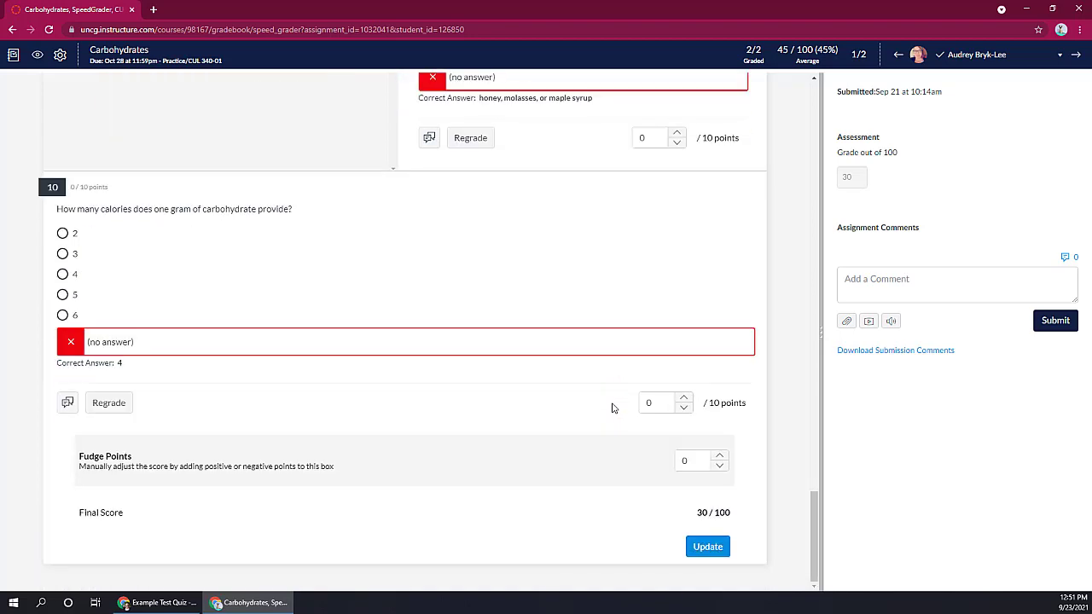
{"action": "left_click", "coordinate": [708, 549]}
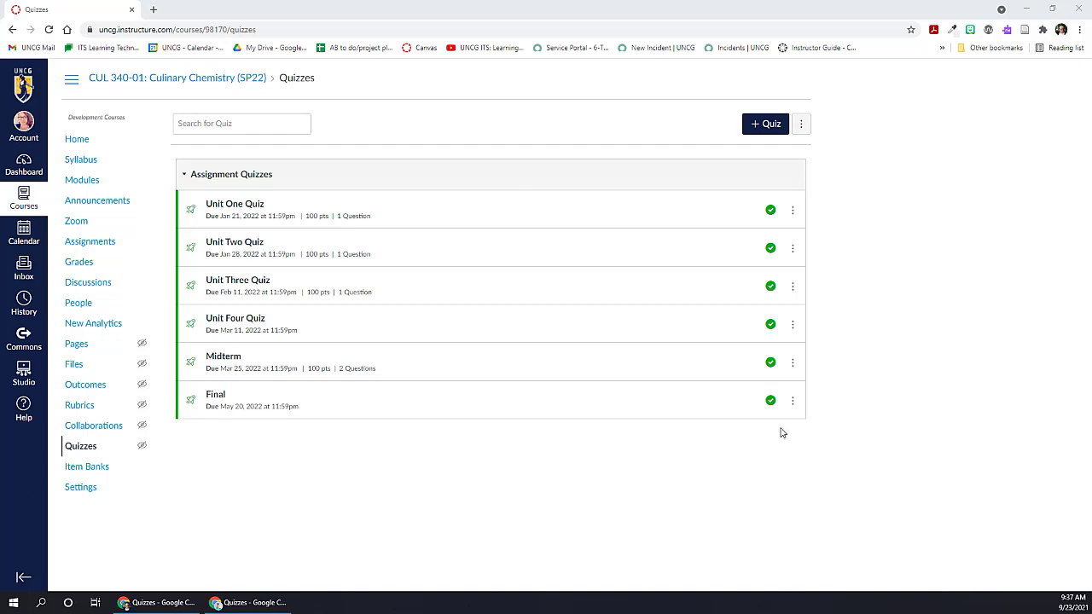
Step: Start a new quiz in the CUL 340-01 (SP22) course, review its classic quiz options and cancel editing
{"action": "left_click", "coordinate": [755, 126]}
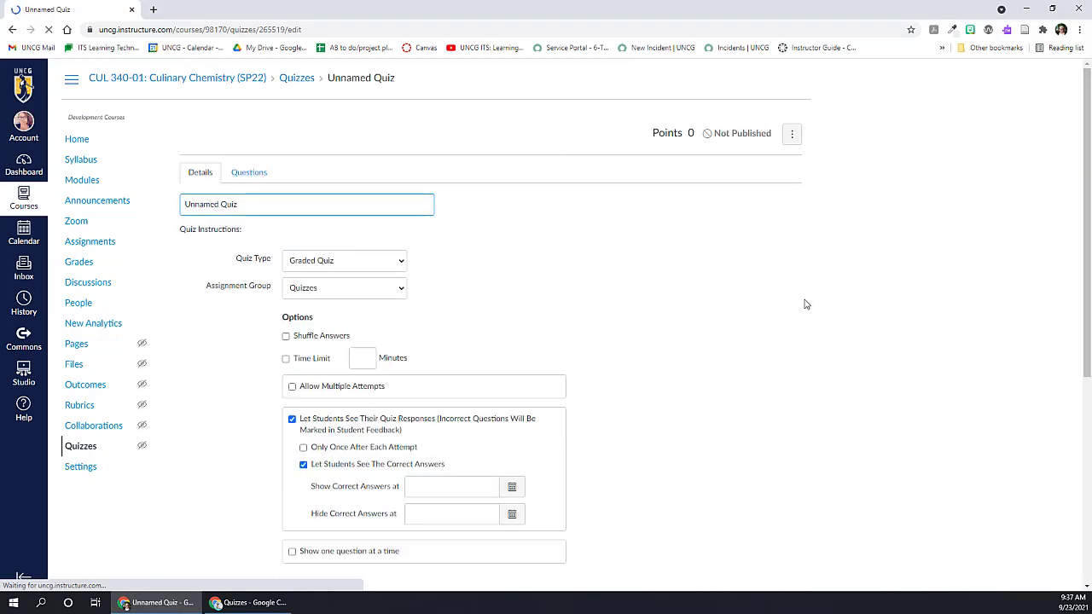
{"action": "scroll", "coordinate": [776, 359], "scroll_direction": "down", "scroll_amount": 2}
{"action": "scroll", "coordinate": [776, 359], "scroll_direction": "down", "scroll_amount": 5}
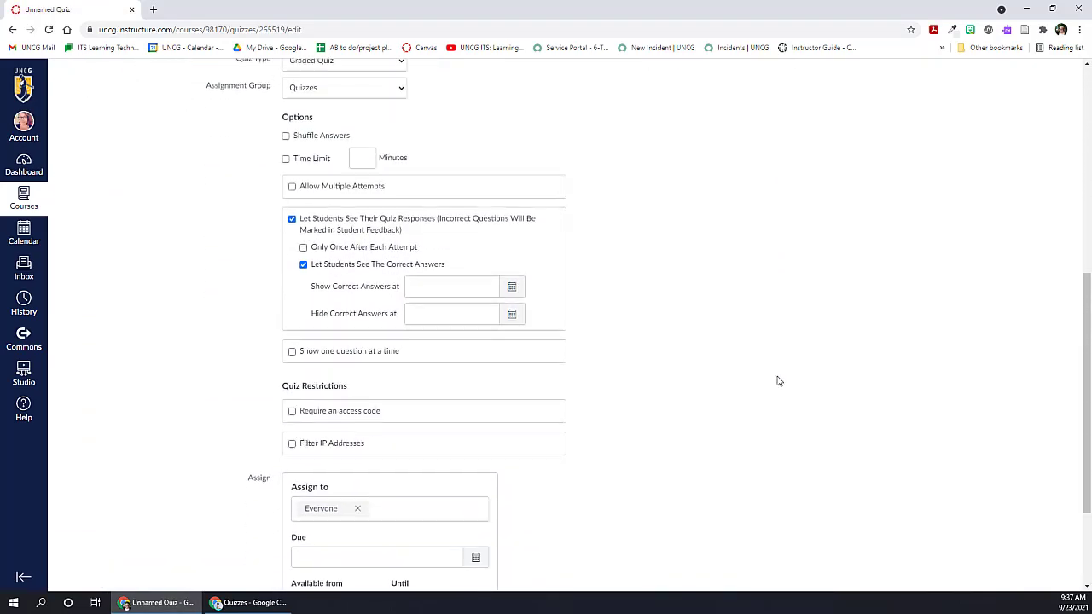
{"action": "scroll", "coordinate": [780, 390], "scroll_direction": "up", "scroll_amount": 7}
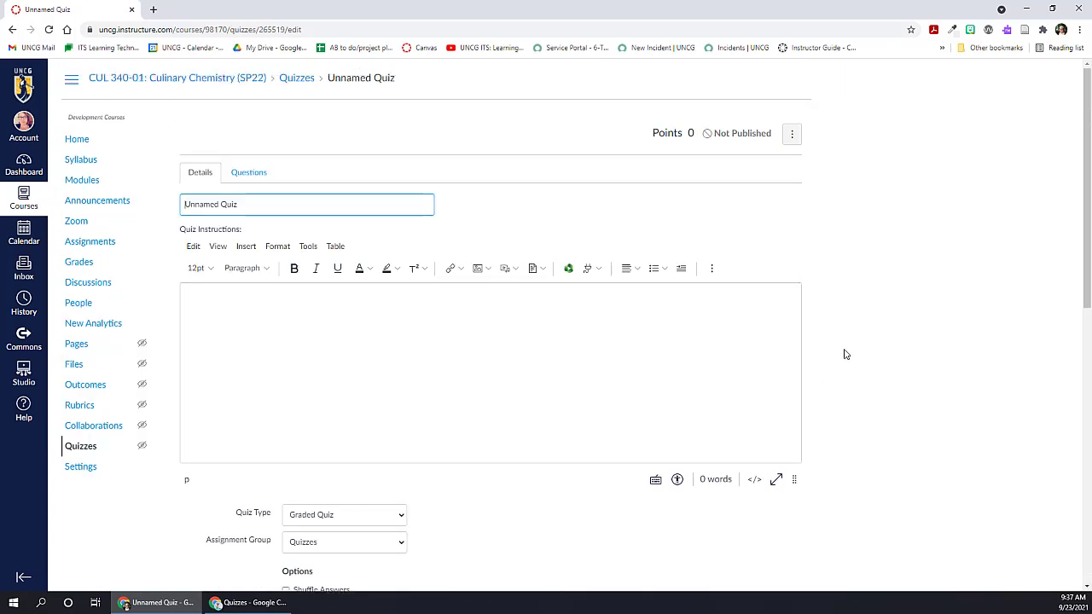
{"action": "scroll", "coordinate": [845, 354], "scroll_direction": "down", "scroll_amount": 10}
{"action": "left_click", "coordinate": [674, 550]}
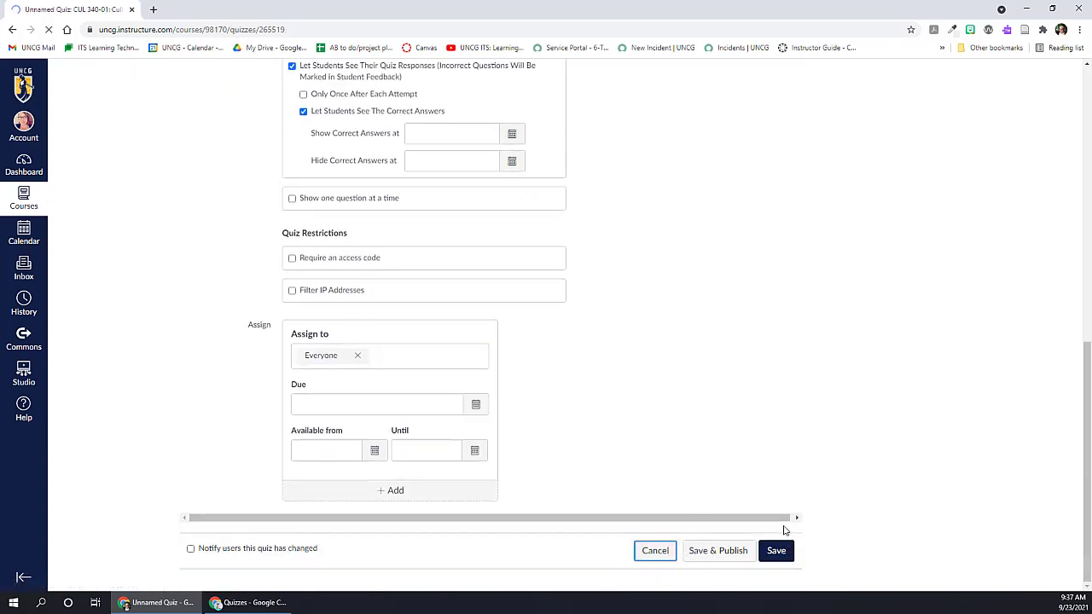
Step: Enable the New Quizzes feature preview in the course settings and start adding a quiz from the quiz list
{"action": "left_click", "coordinate": [81, 467]}
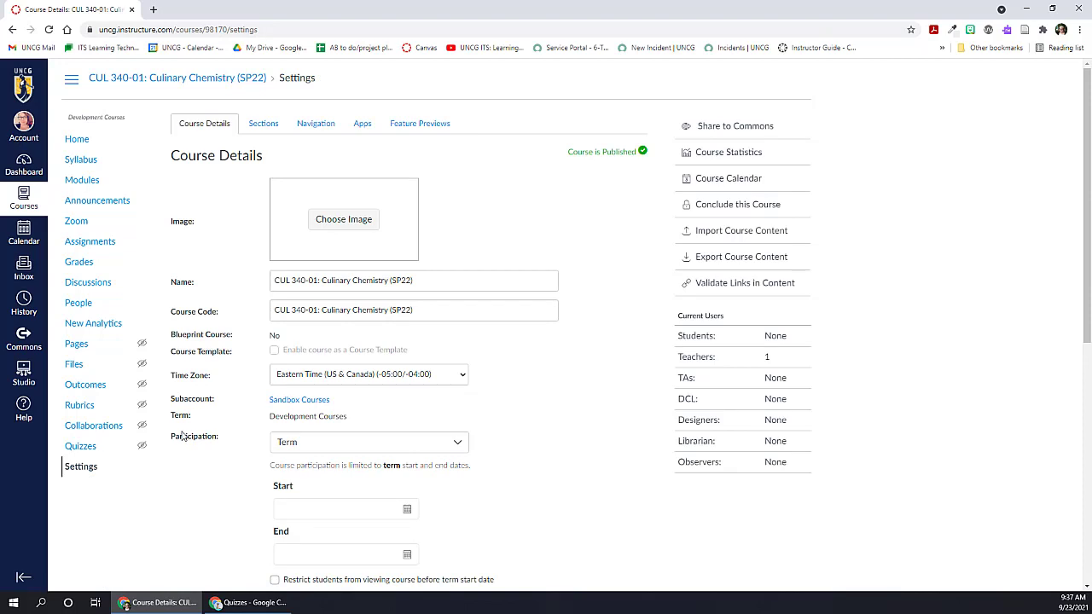
{"action": "left_click", "coordinate": [417, 125]}
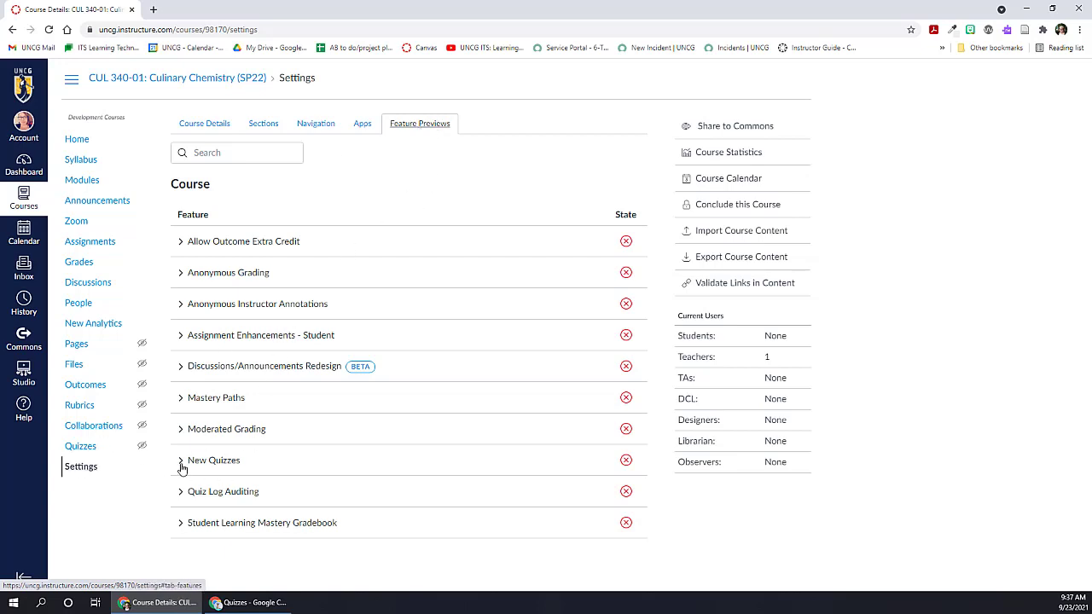
{"action": "left_click", "coordinate": [625, 460]}
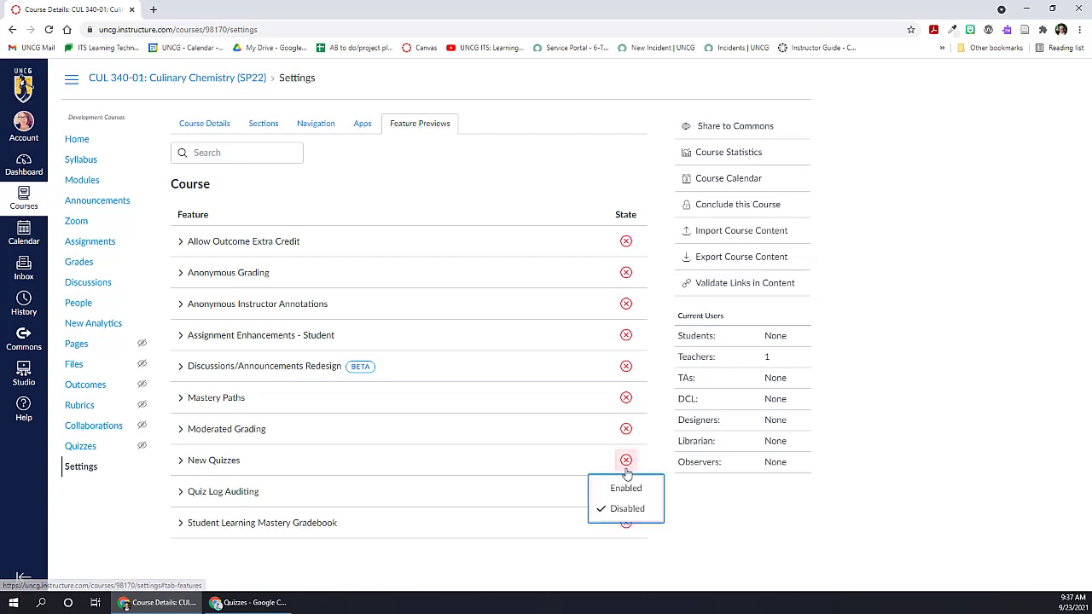
{"action": "left_click", "coordinate": [624, 487]}
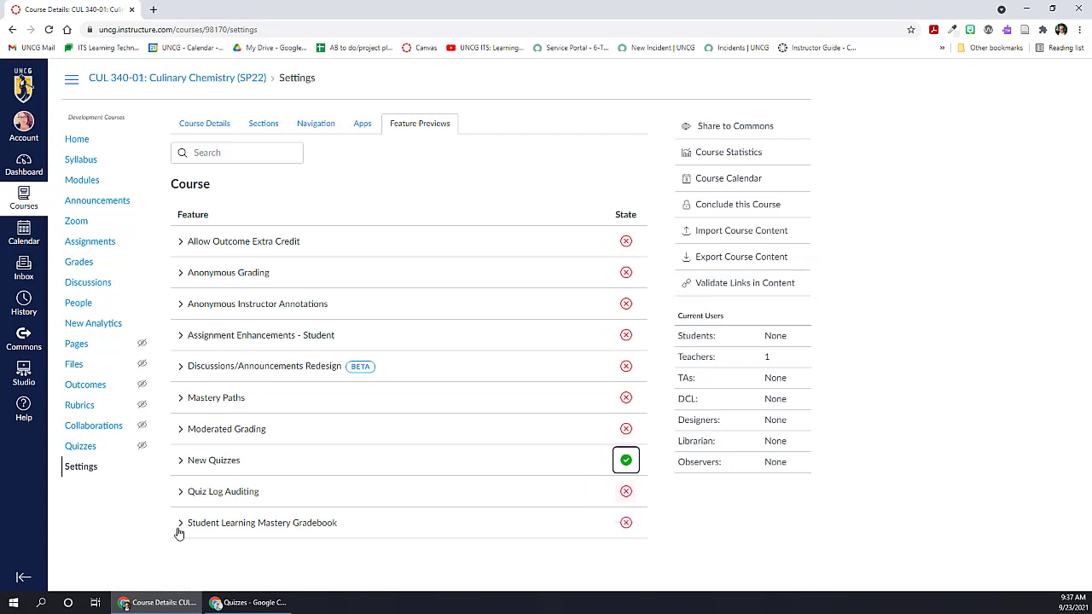
{"action": "left_click", "coordinate": [77, 446]}
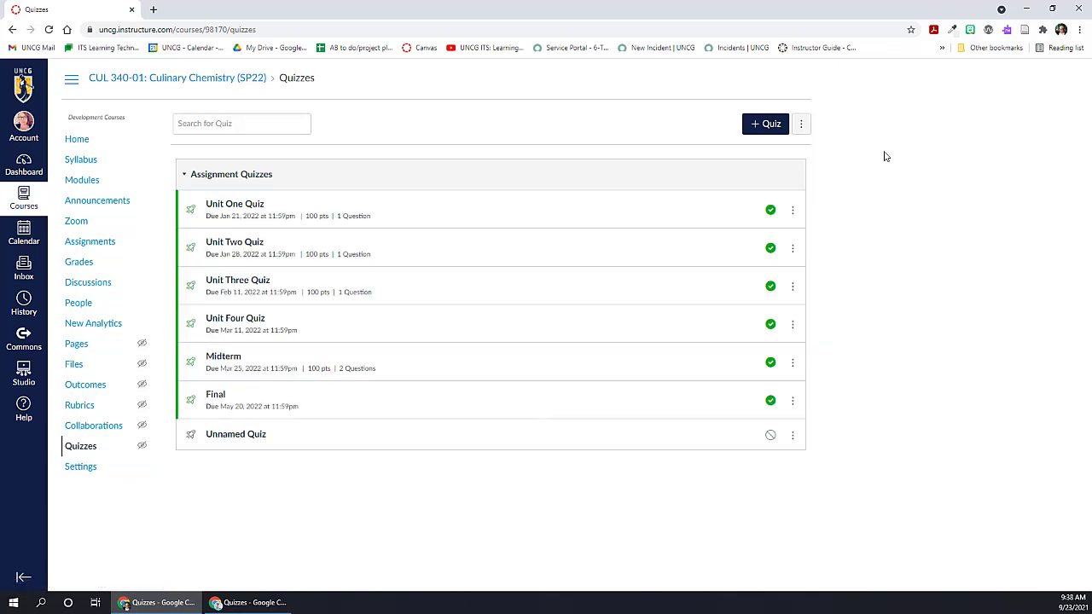
{"action": "left_click", "coordinate": [765, 123]}
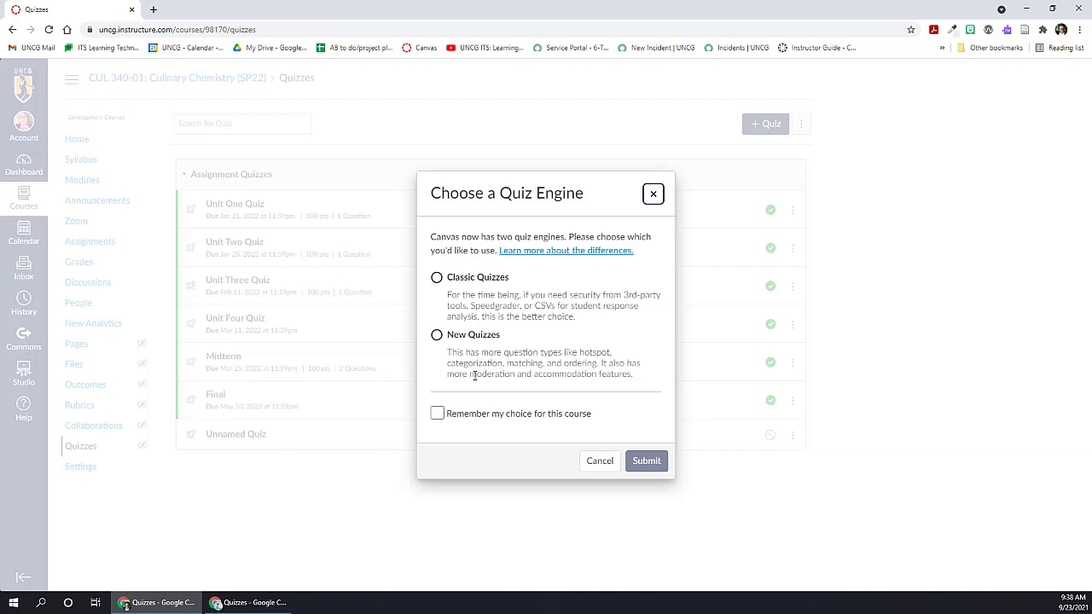
Step: Examine the Canvas New Quizzes Feature Comparison document linked from the quiz engine choice, and close the document and the community page
{"action": "right_click", "coordinate": [532, 250]}
{"action": "left_click", "coordinate": [550, 257]}
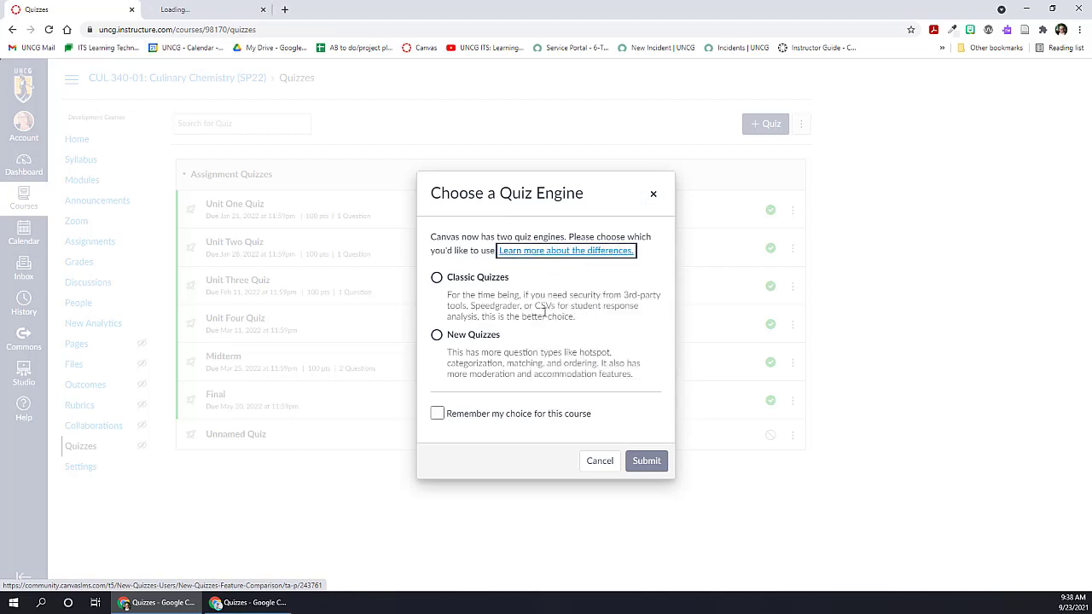
{"action": "left_click", "coordinate": [166, 10]}
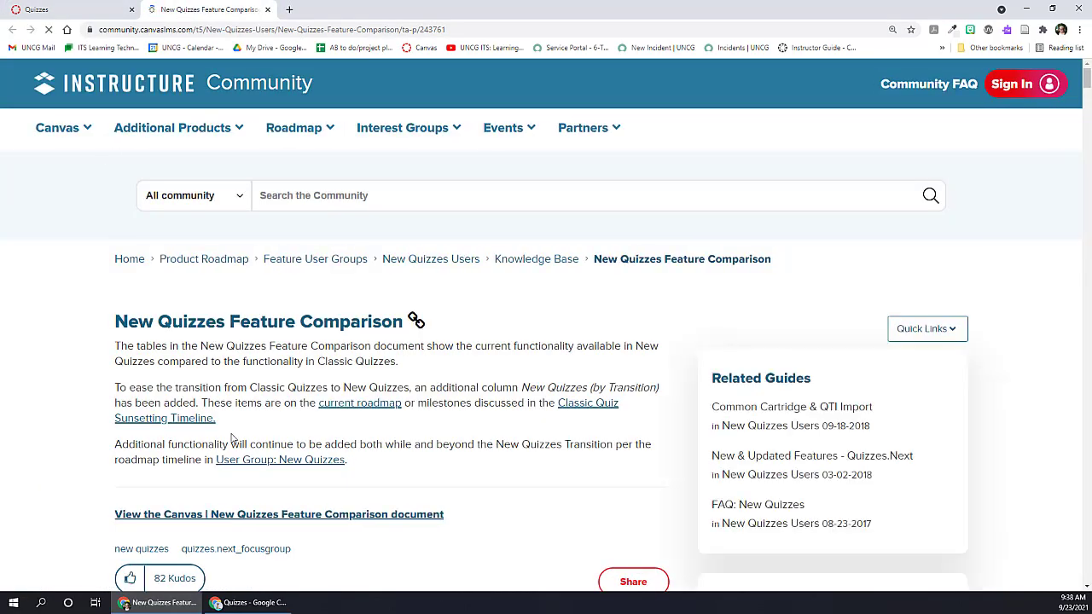
{"action": "left_click", "coordinate": [256, 516]}
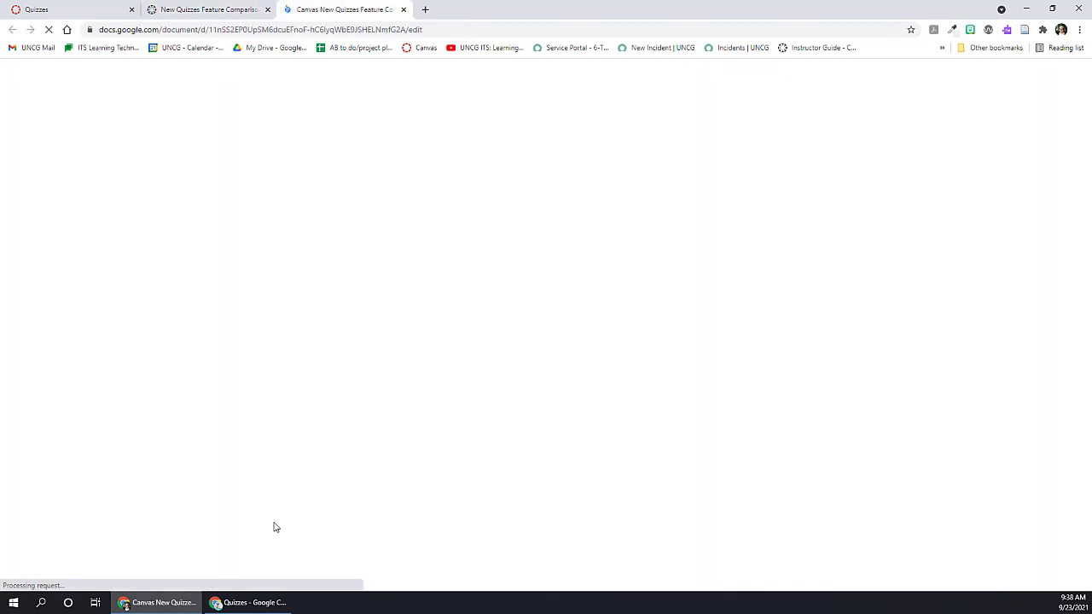
{"action": "scroll", "coordinate": [591, 408], "scroll_direction": "down", "scroll_amount": 3}
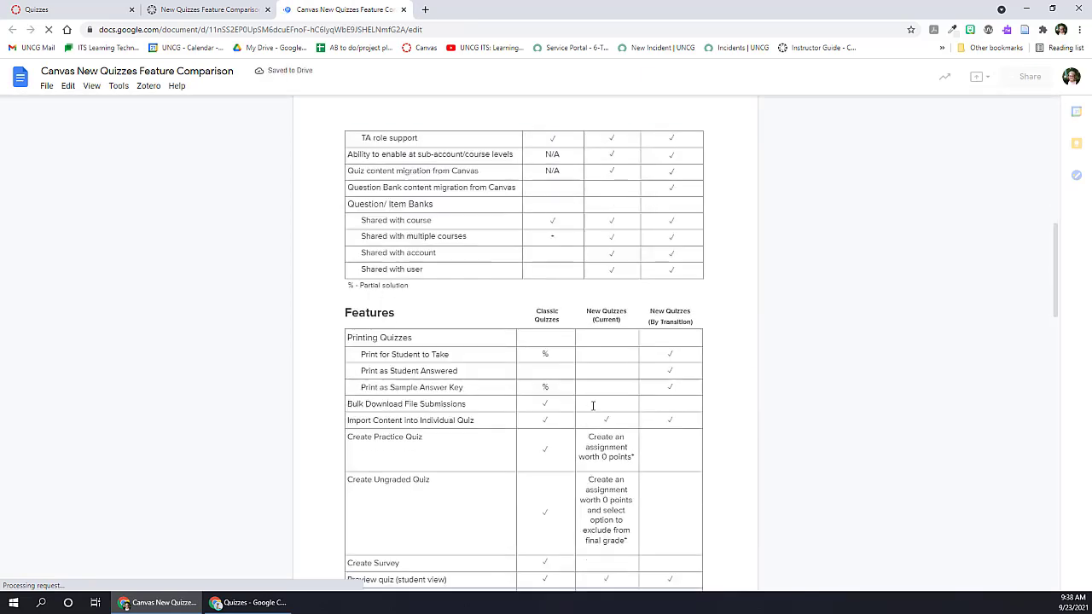
{"action": "scroll", "coordinate": [593, 406], "scroll_direction": "down", "scroll_amount": 2}
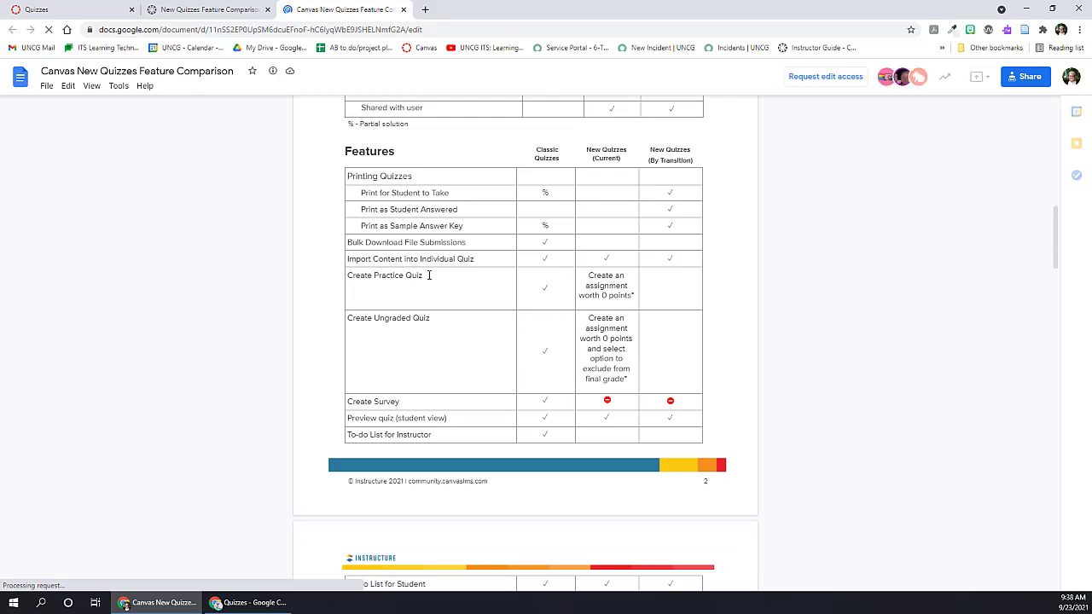
{"action": "scroll", "coordinate": [429, 250], "scroll_direction": "down", "scroll_amount": 1}
{"action": "scroll", "coordinate": [429, 250], "scroll_direction": "down", "scroll_amount": 4}
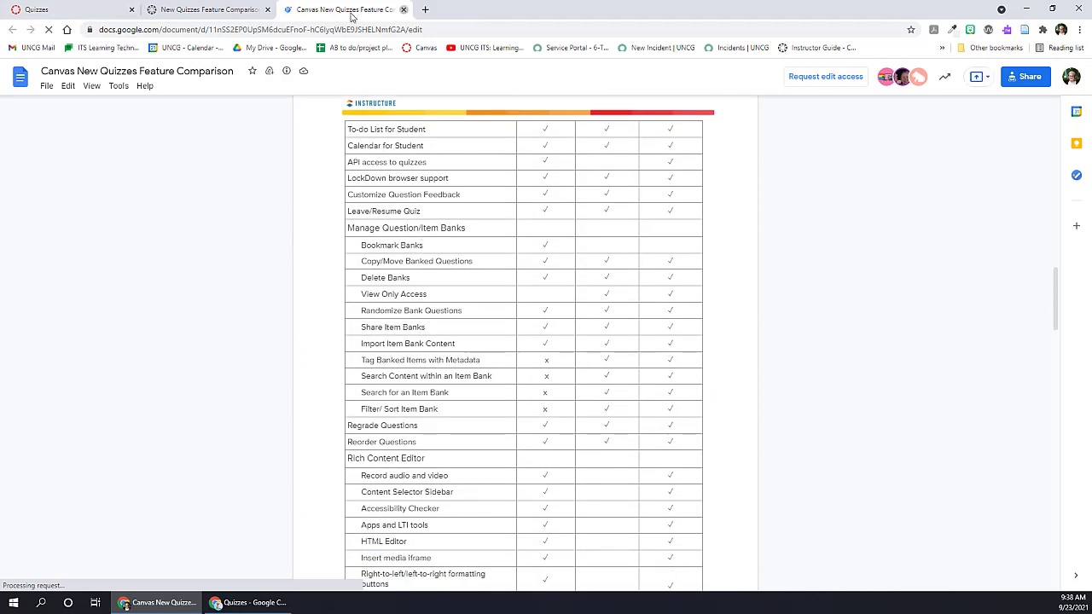
{"action": "left_click", "coordinate": [403, 9]}
{"action": "left_click", "coordinate": [267, 9]}
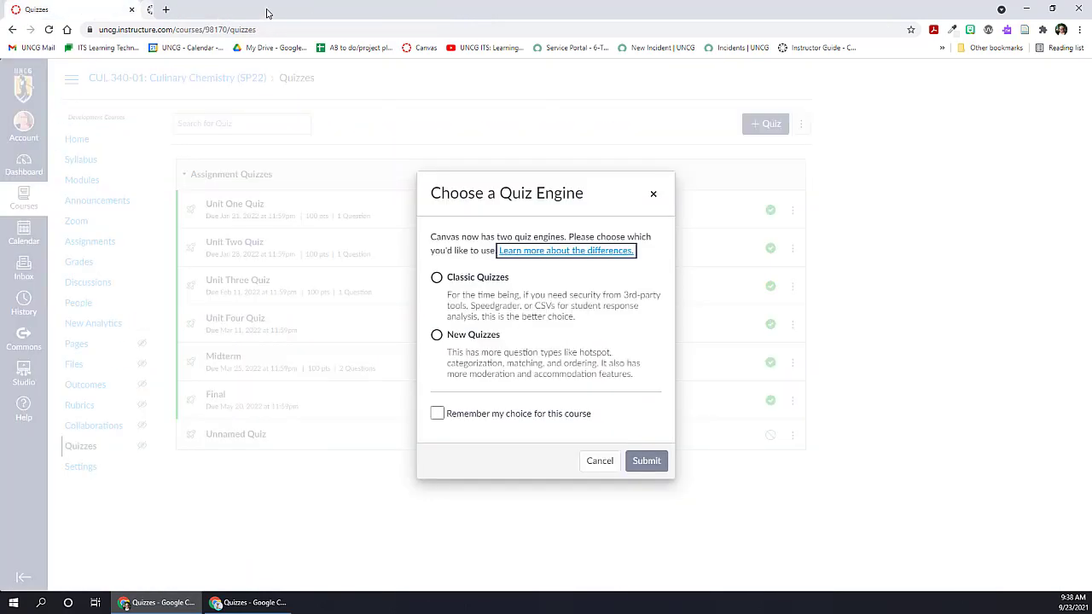
Step: Choose New Quizzes as the engine for the new quiz and review its points, grading and assignment settings
{"action": "left_click", "coordinate": [435, 334]}
{"action": "left_click", "coordinate": [647, 460]}
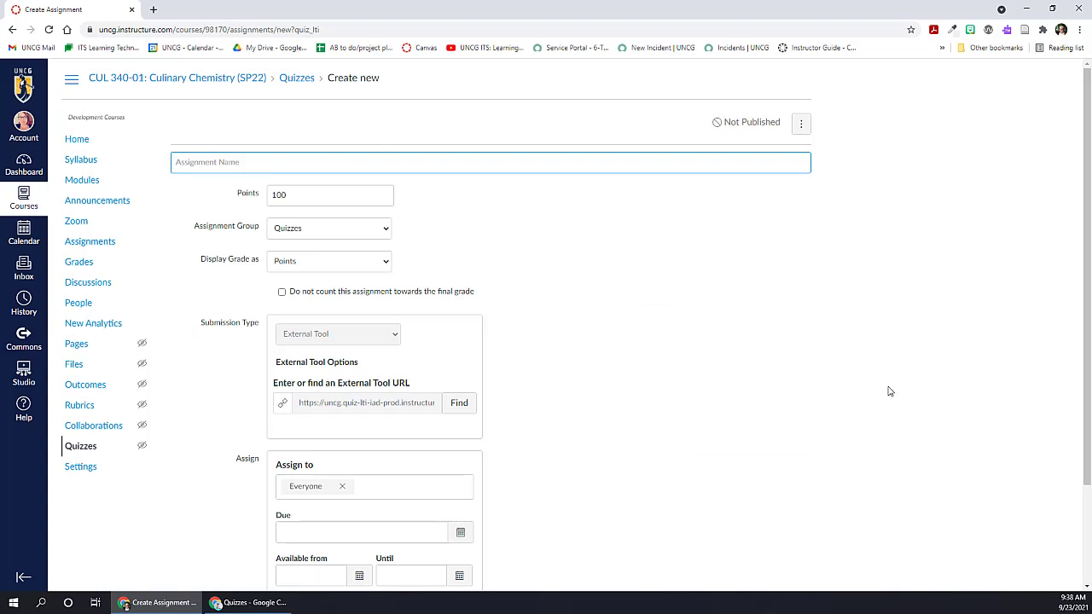
{"action": "scroll", "coordinate": [708, 396], "scroll_direction": "down", "scroll_amount": 3}
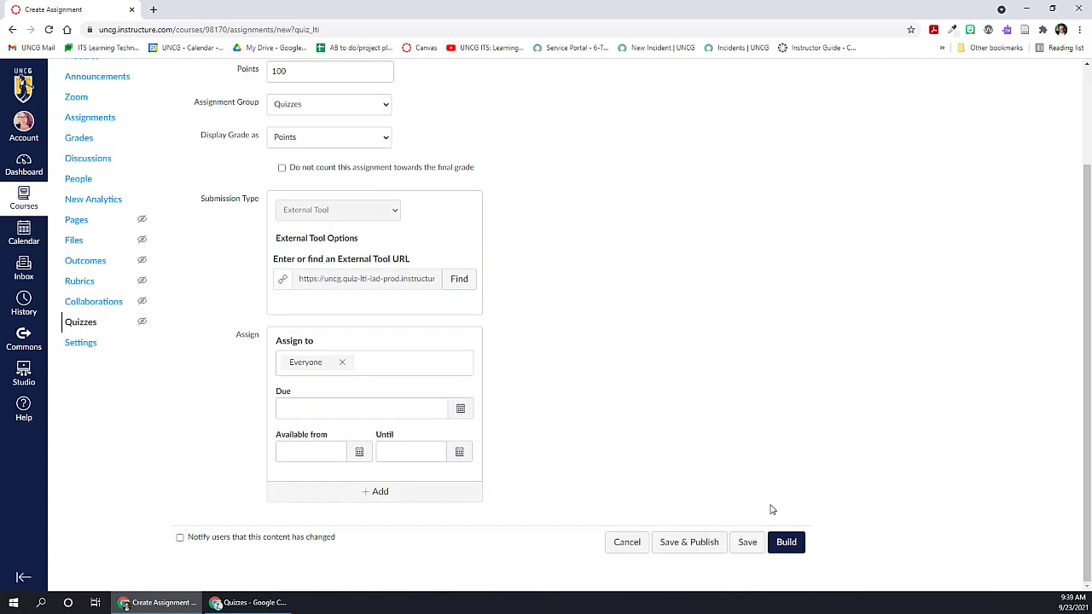
{"action": "scroll", "coordinate": [673, 441], "scroll_direction": "up", "scroll_amount": 2}
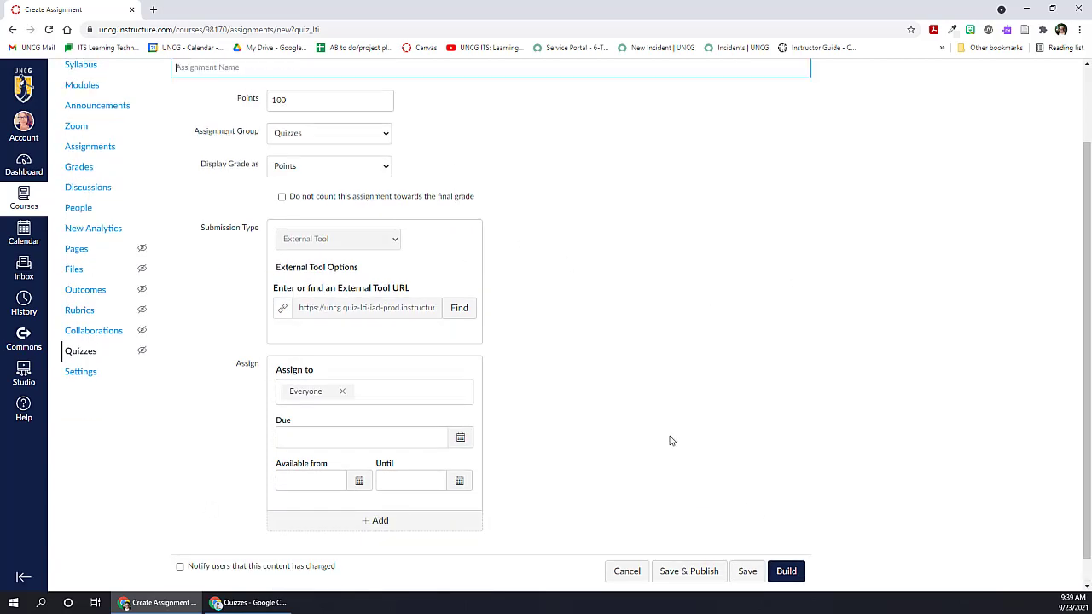
{"action": "left_click", "coordinate": [378, 94]}
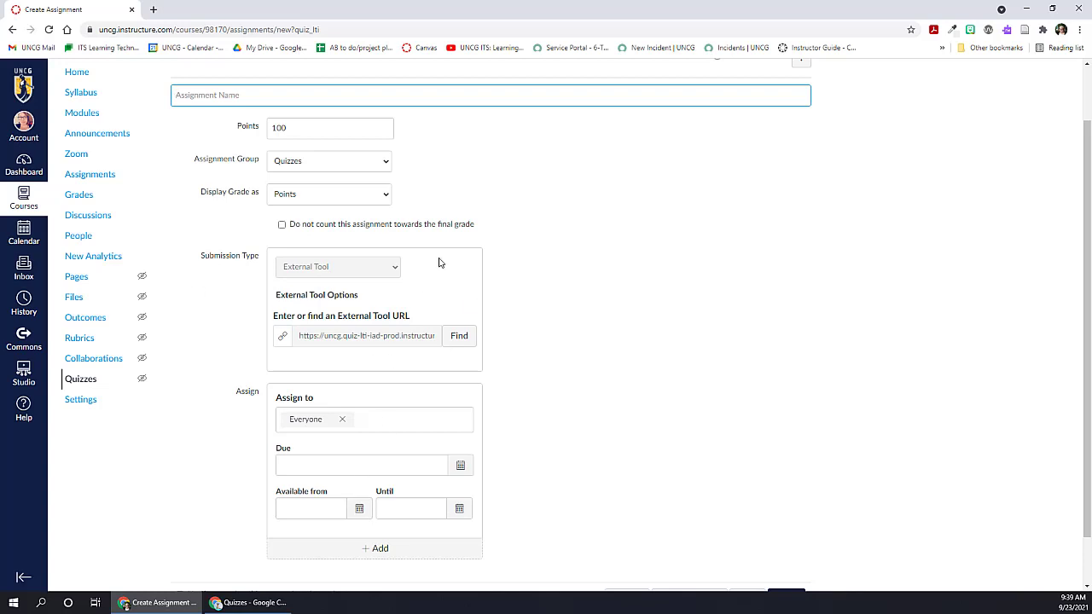
Step: Name the new quiz "Example Test Quiz" and save it with 100 points
{"action": "scroll", "coordinate": [609, 400], "scroll_direction": "up", "scroll_amount": 2}
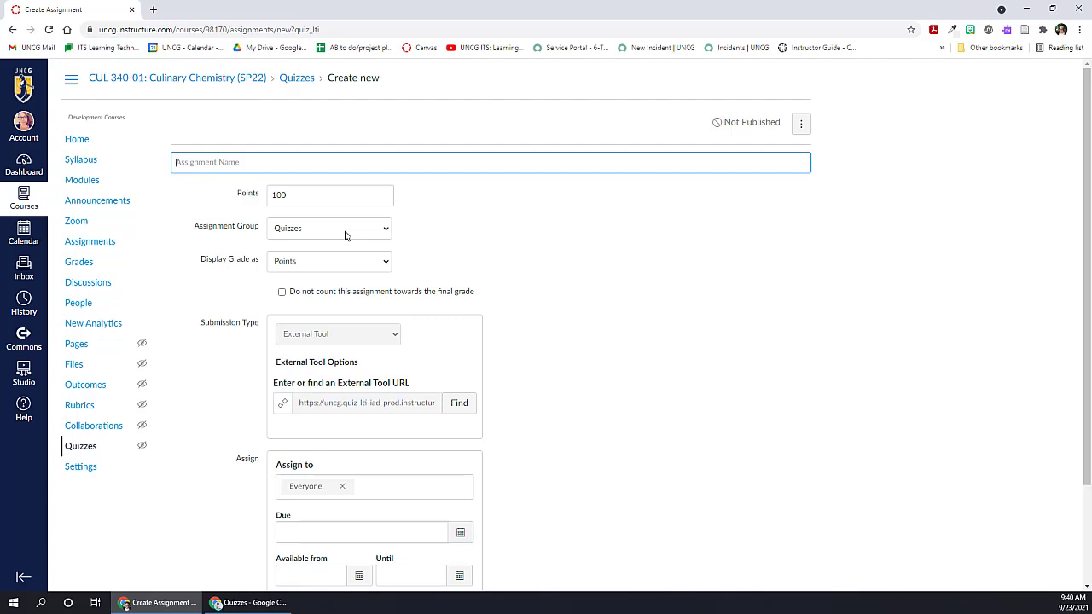
{"action": "type", "text": "Exampl"}
{"action": "type", "text": "est Quiz"}
{"action": "scroll", "coordinate": [774, 406], "scroll_direction": "down", "scroll_amount": 3}
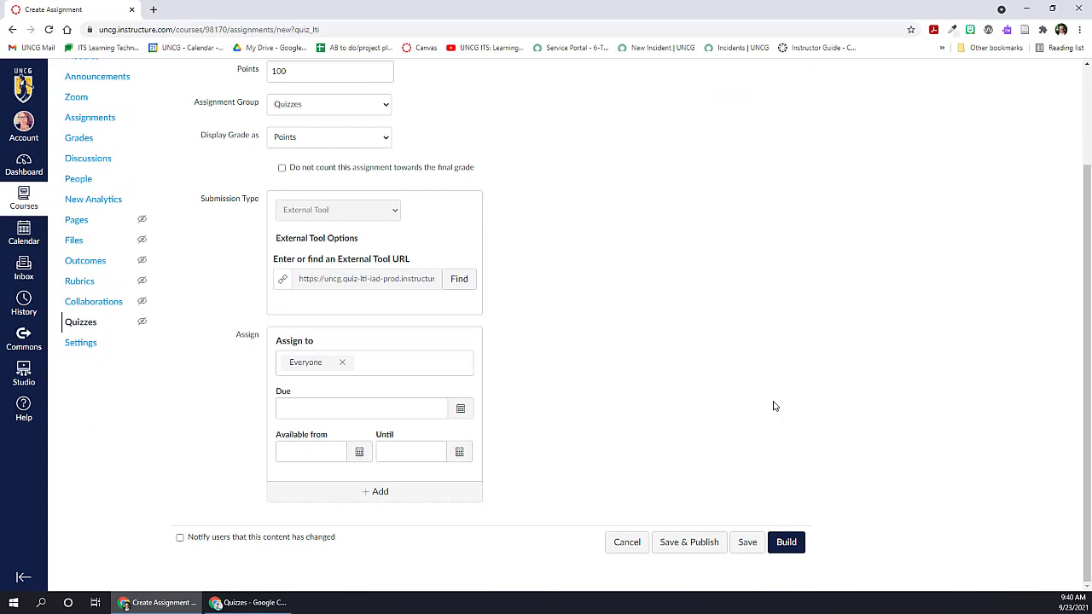
{"action": "scroll", "coordinate": [774, 406], "scroll_direction": "up", "scroll_amount": 3}
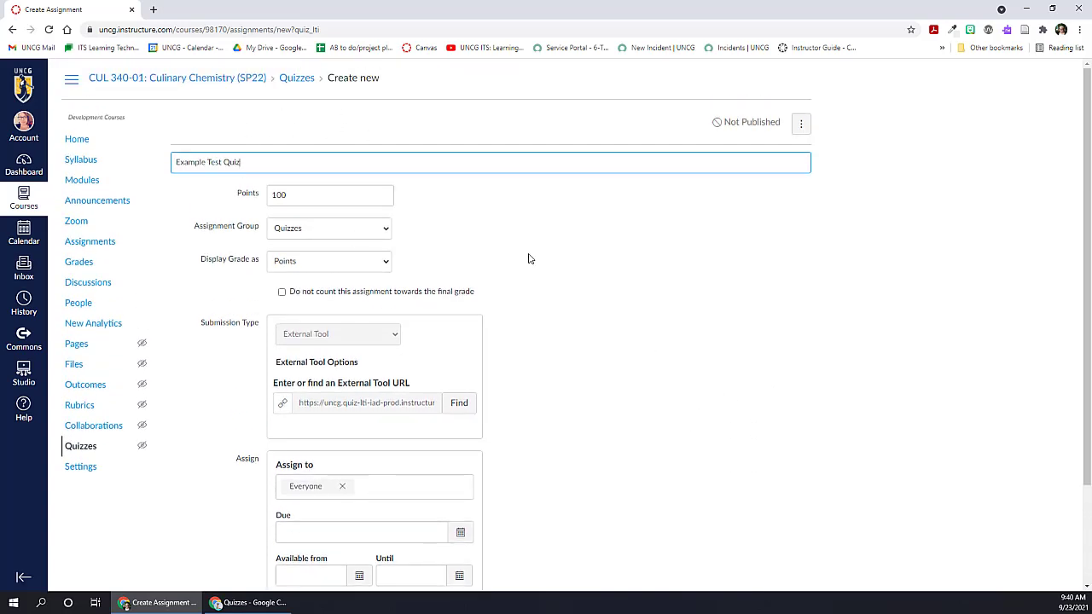
{"action": "scroll", "coordinate": [662, 373], "scroll_direction": "down", "scroll_amount": 3}
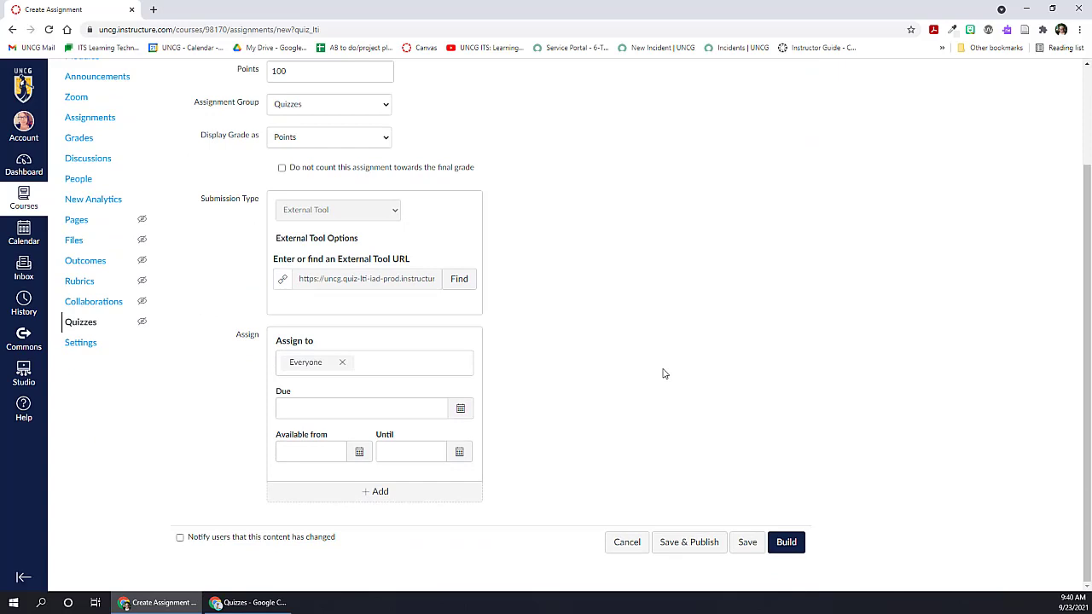
{"action": "left_click", "coordinate": [770, 544]}
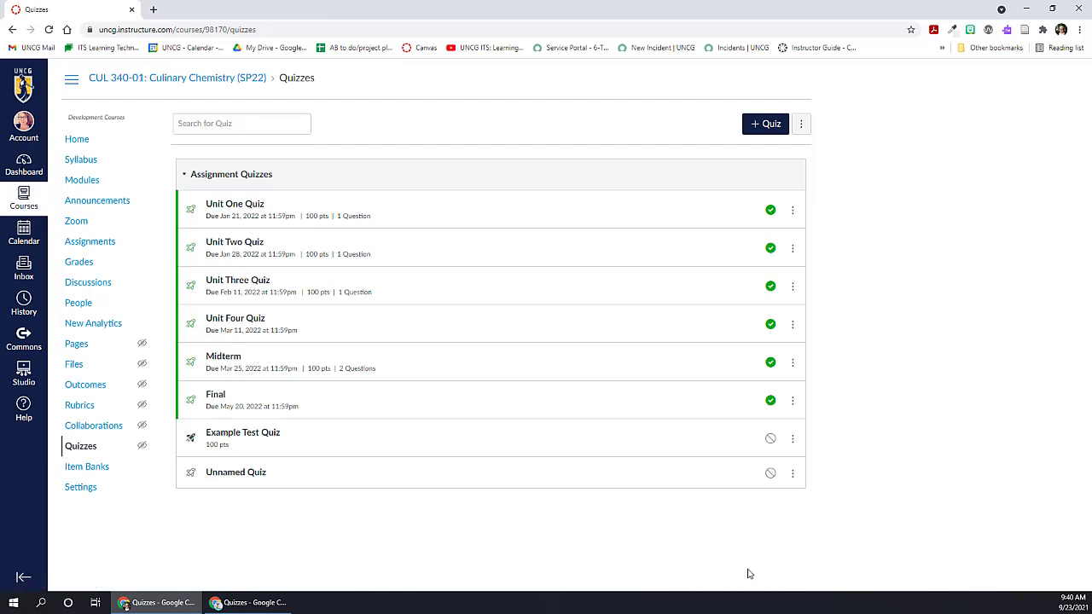
Step: Open Example Test Quiz from the quiz list and enter its Build page
{"action": "left_click", "coordinate": [246, 439]}
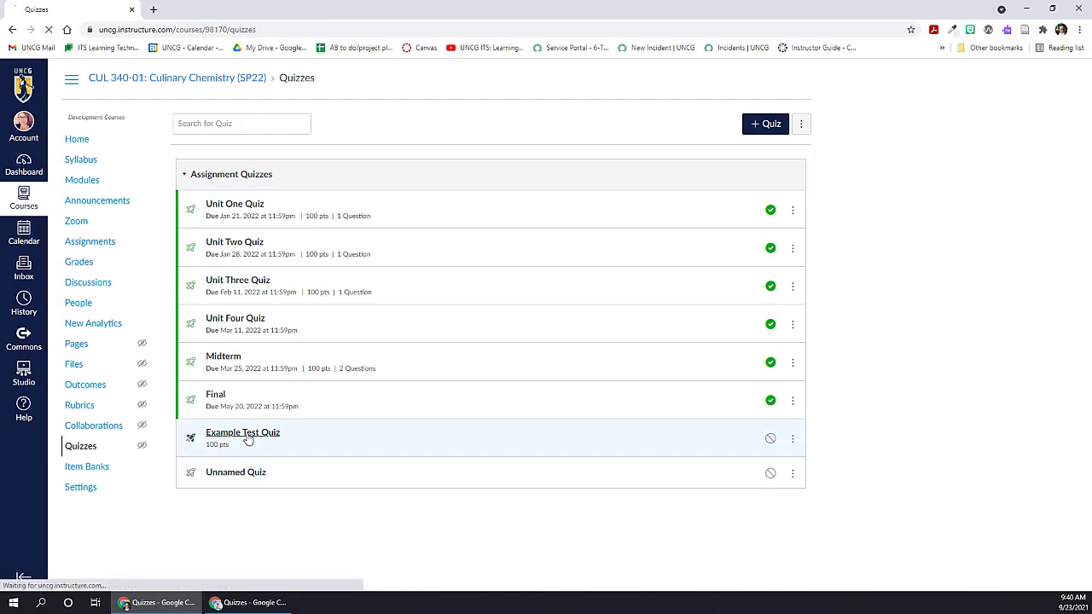
{"action": "scroll", "coordinate": [764, 461], "scroll_direction": "down", "scroll_amount": 2}
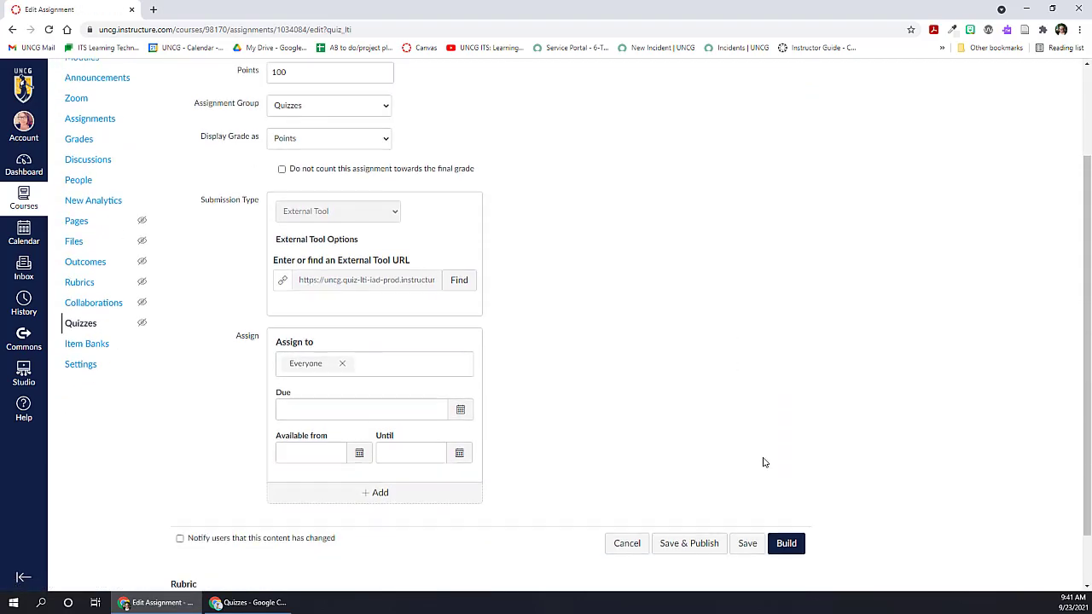
{"action": "scroll", "coordinate": [763, 463], "scroll_direction": "down", "scroll_amount": 2}
{"action": "left_click", "coordinate": [784, 480]}
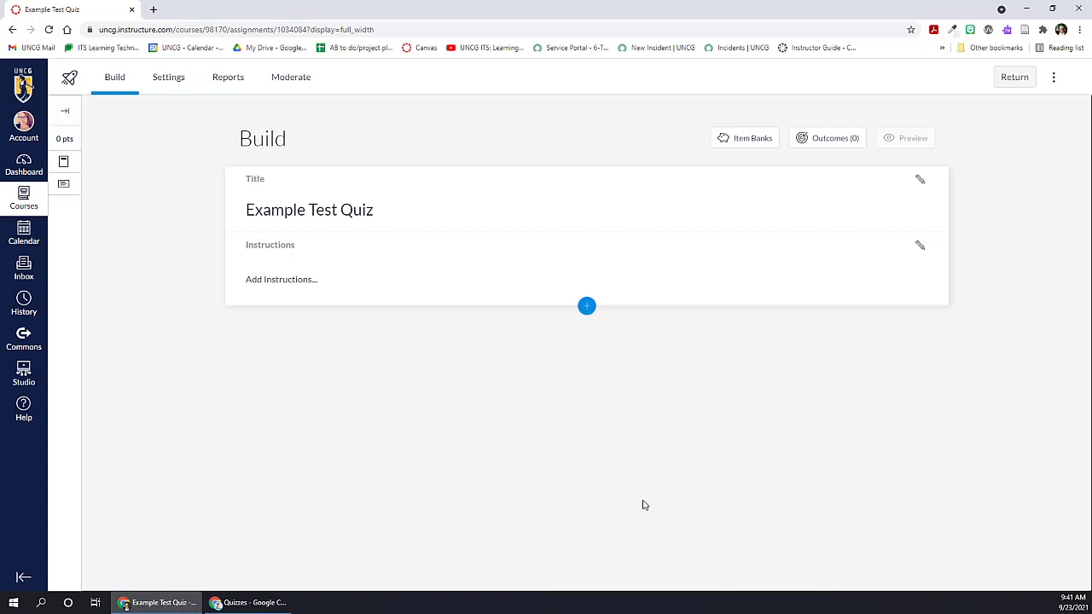
Step: Return to the quiz list and reopen Example Test Quiz on its Build page
{"action": "left_click", "coordinate": [1014, 79]}
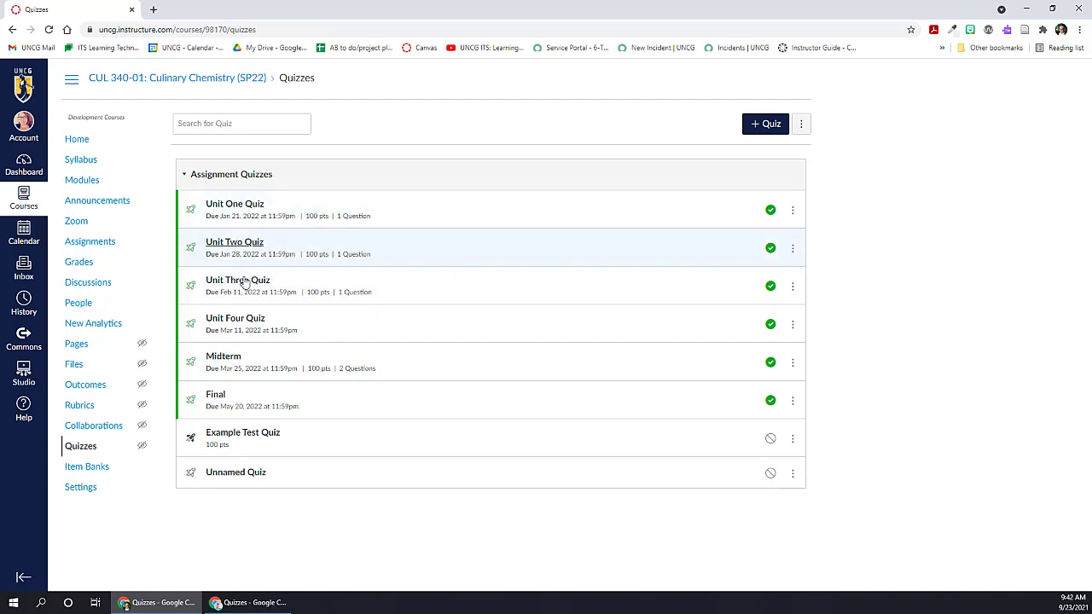
{"action": "left_click", "coordinate": [256, 434]}
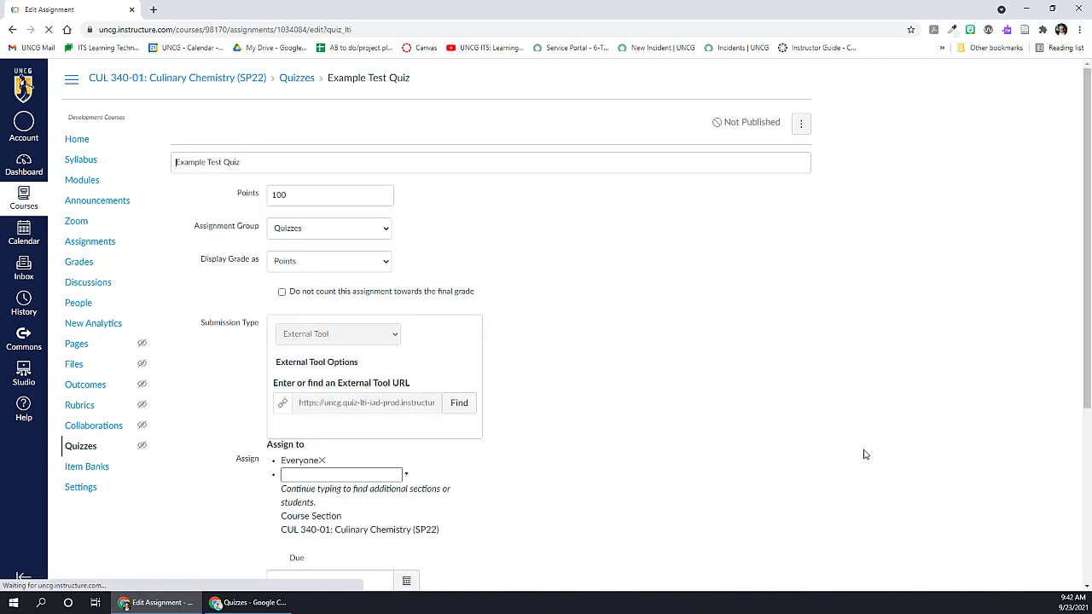
{"action": "scroll", "coordinate": [863, 450], "scroll_direction": "down", "scroll_amount": 1}
{"action": "scroll", "coordinate": [864, 454], "scroll_direction": "down", "scroll_amount": 1}
{"action": "left_click", "coordinate": [792, 476]}
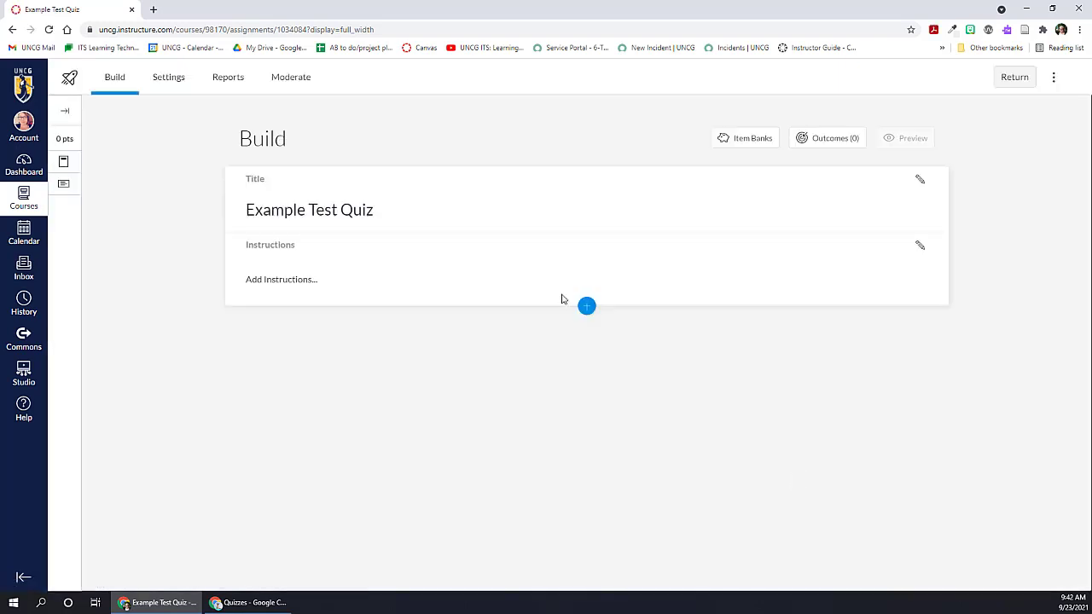
Step: Give the quiz the instructions "Do this and that. You can't do this but you can do that." and review the insertable question types
{"action": "left_click", "coordinate": [314, 217]}
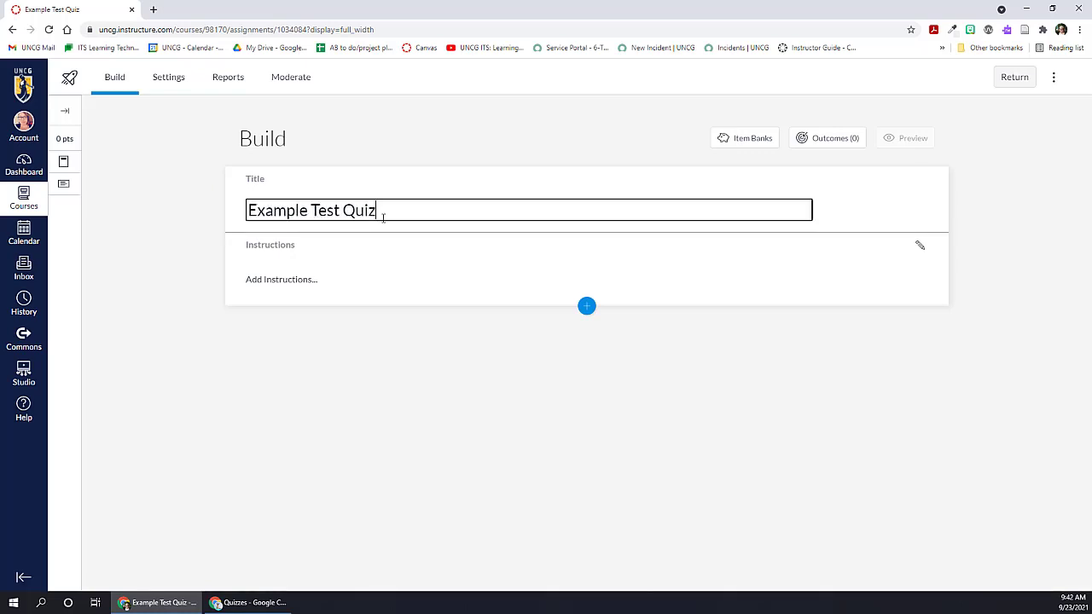
{"action": "left_click", "coordinate": [283, 244]}
{"action": "double_click", "coordinate": [282, 244]}
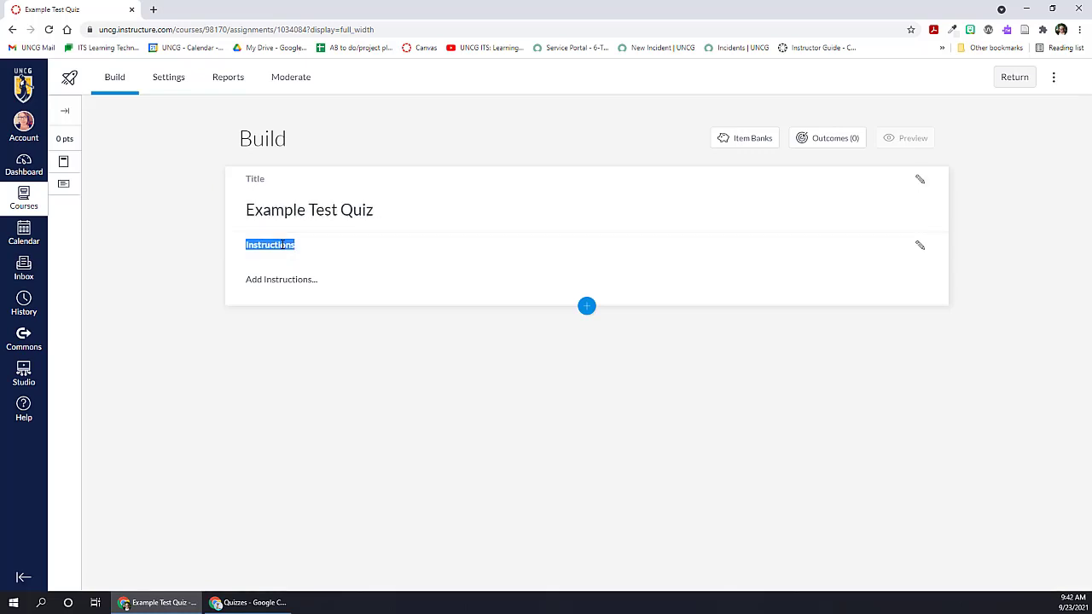
{"action": "left_click", "coordinate": [921, 245]}
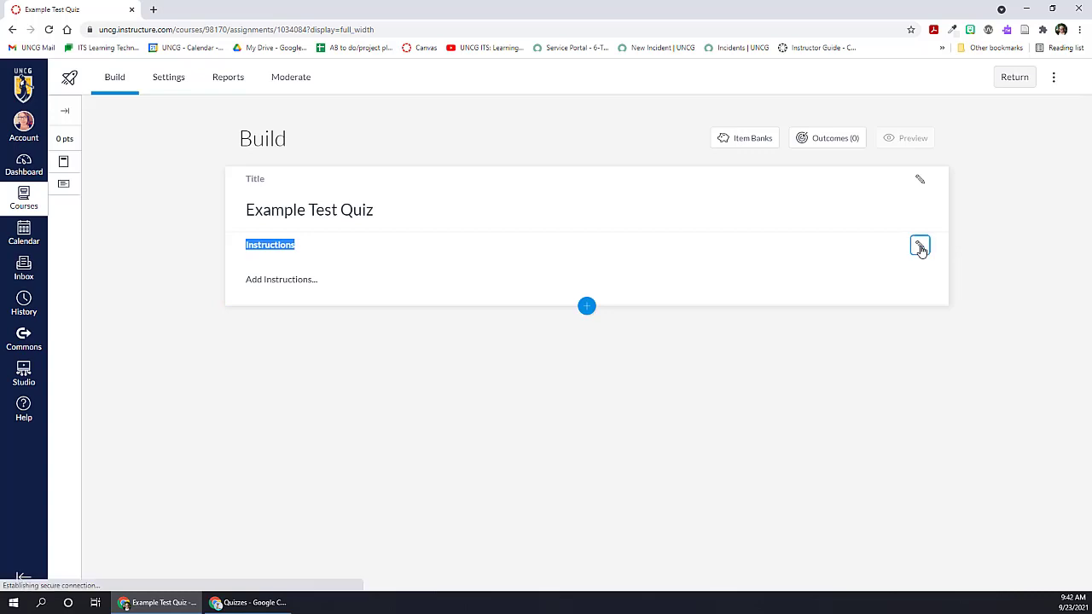
{"action": "type", "text": "Do this and that. You can't do this but you can do that."}
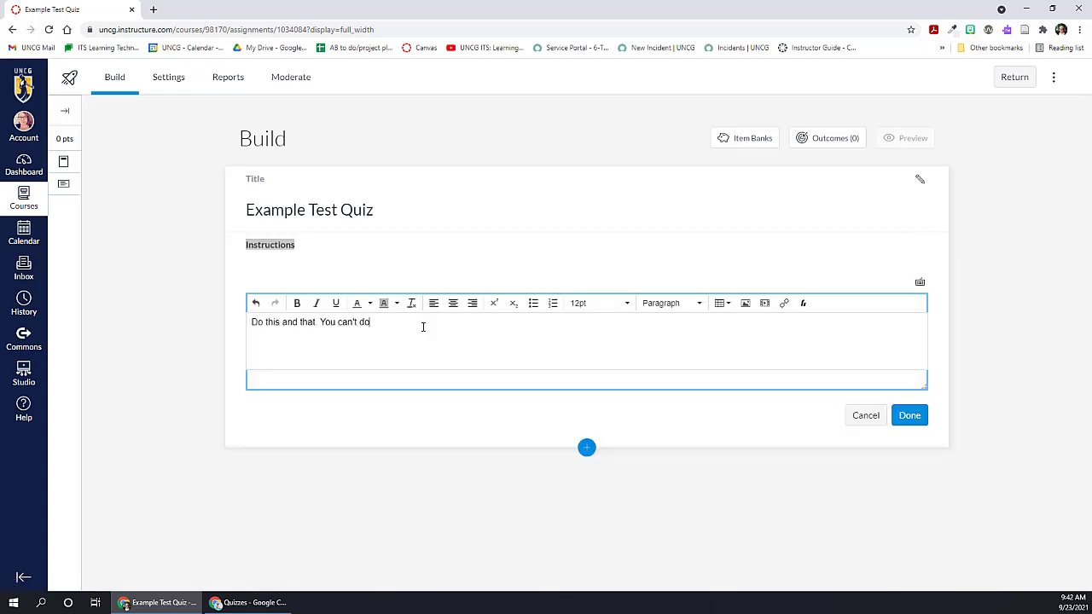
{"action": "left_click", "coordinate": [909, 416]}
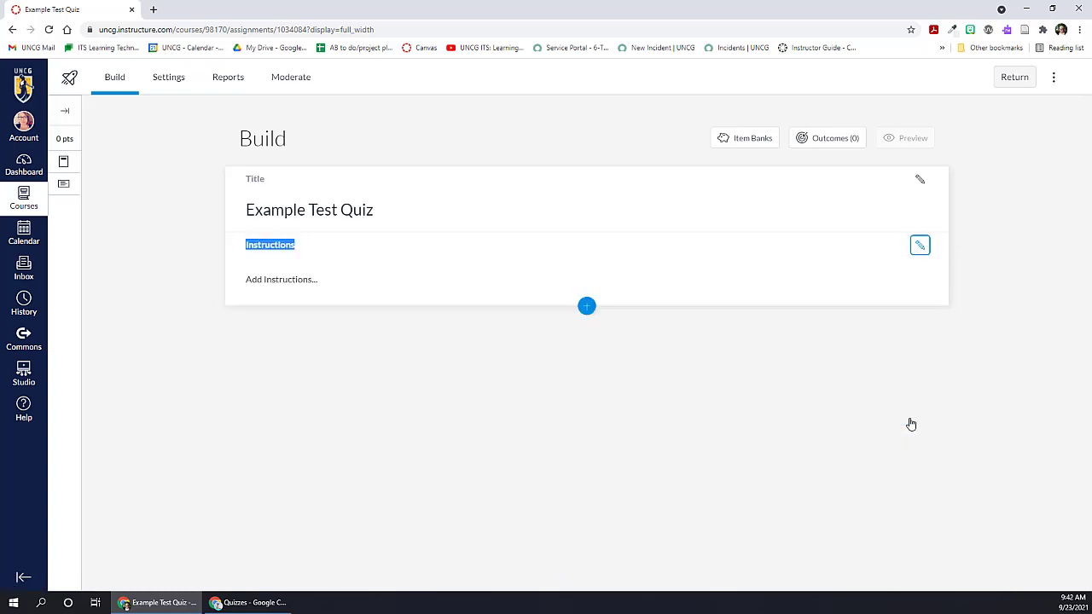
{"action": "left_click", "coordinate": [586, 307]}
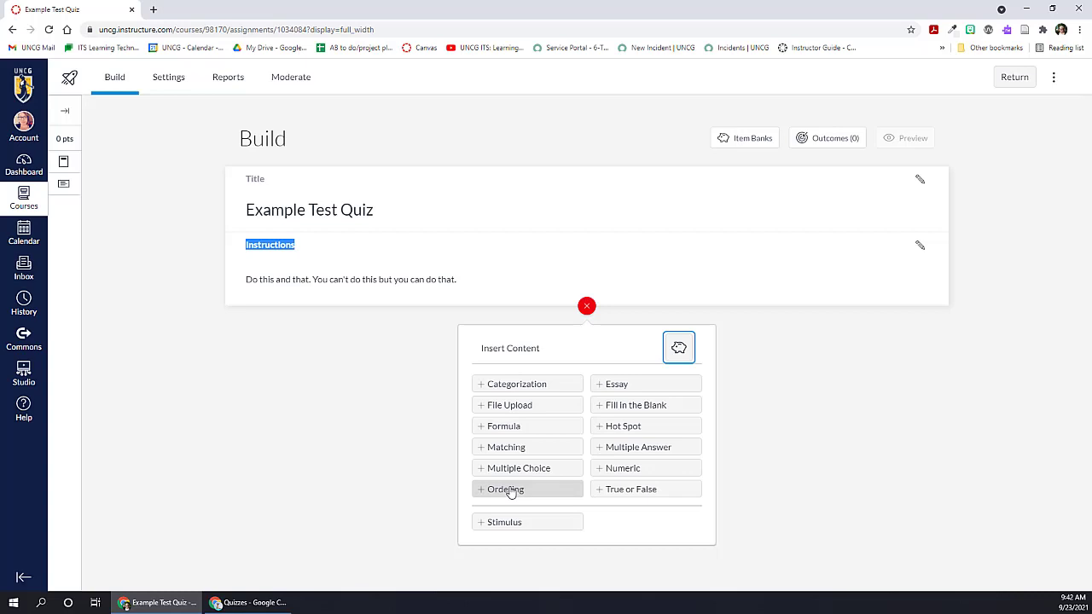
{"action": "left_click", "coordinate": [157, 334]}
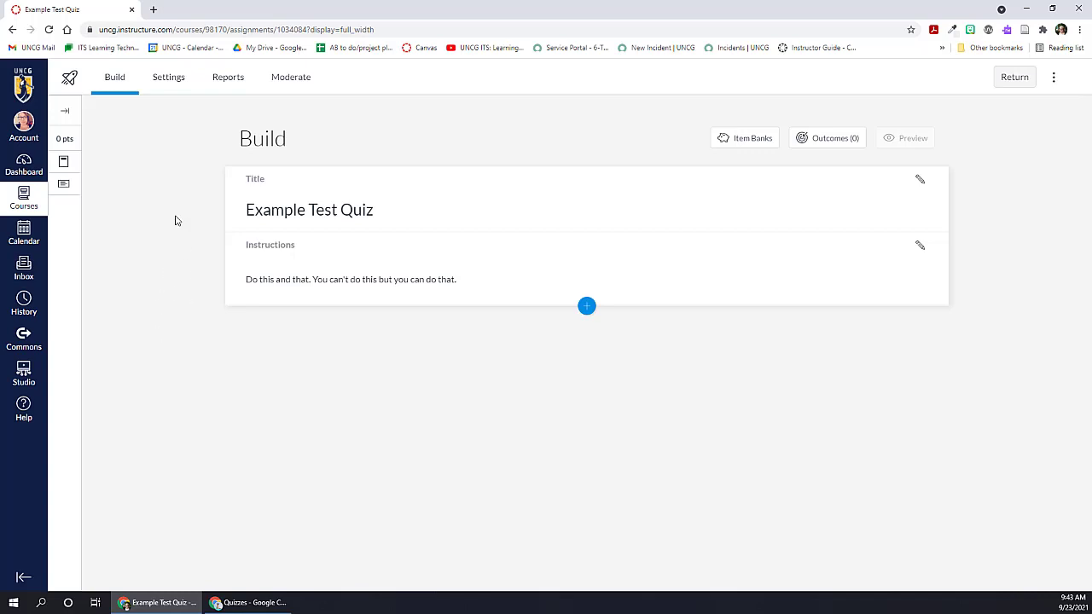
Step: In the quiz settings, turn on Shuffle questions and One question at a time with Allow Backtracking, leaving Shuffle answers off
{"action": "left_click", "coordinate": [168, 82]}
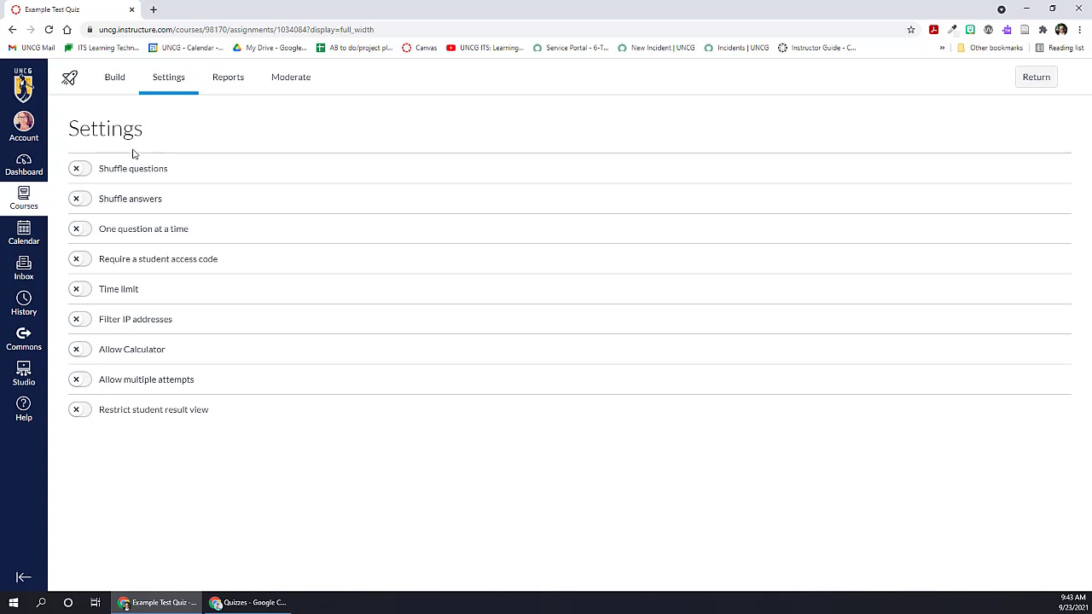
{"action": "left_click", "coordinate": [79, 170]}
{"action": "left_click", "coordinate": [78, 201]}
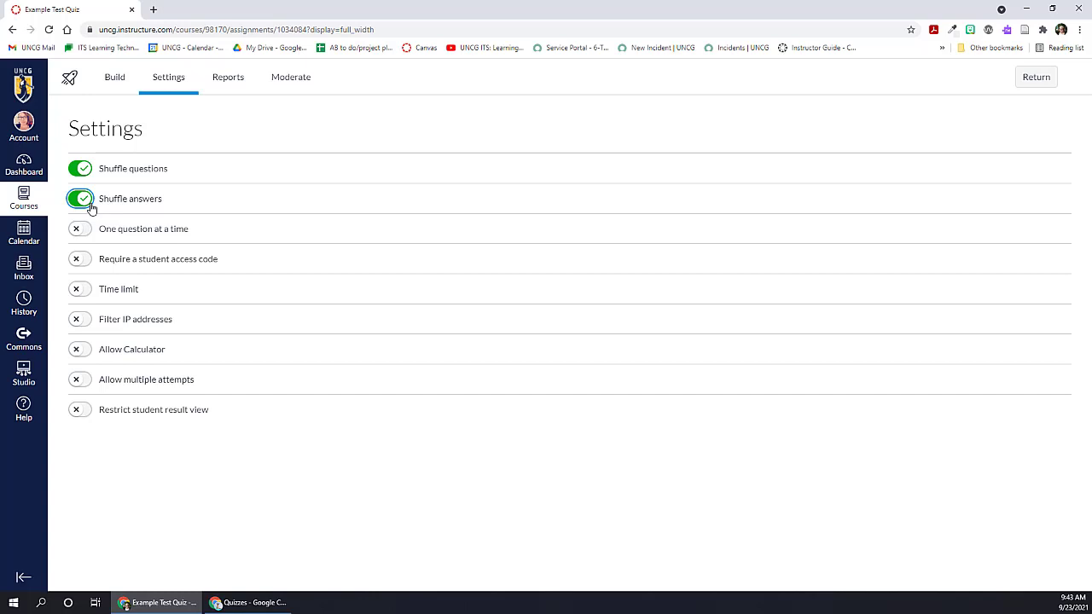
{"action": "left_click", "coordinate": [91, 206]}
{"action": "left_click", "coordinate": [78, 231]}
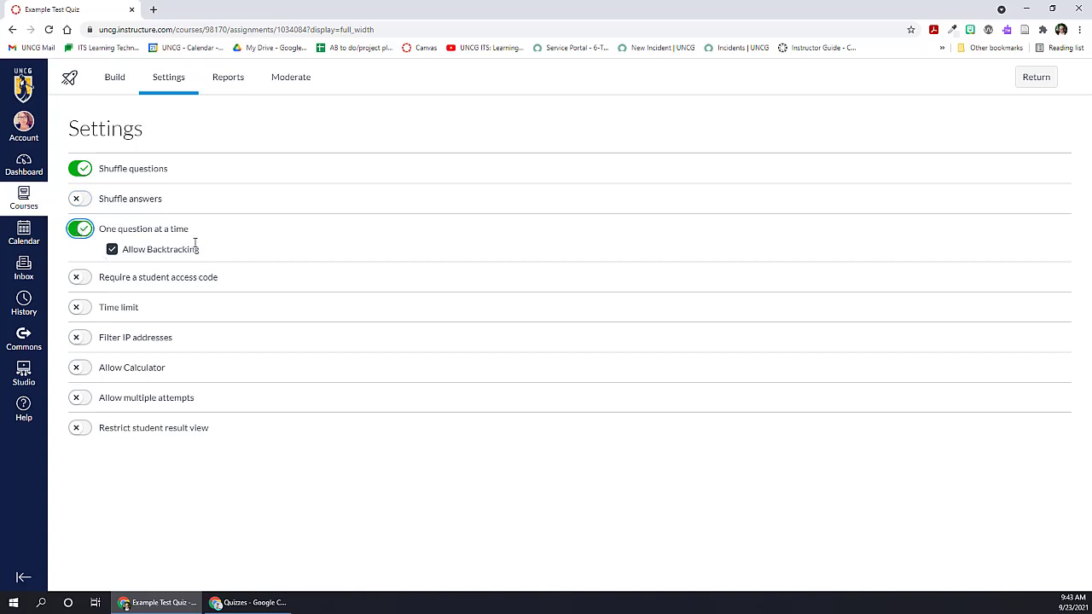
{"action": "left_click", "coordinate": [111, 250]}
{"action": "left_click", "coordinate": [111, 250]}
Step: Turn on the Time limit setting and allow a calculator of the Scientific type
{"action": "left_click", "coordinate": [79, 309]}
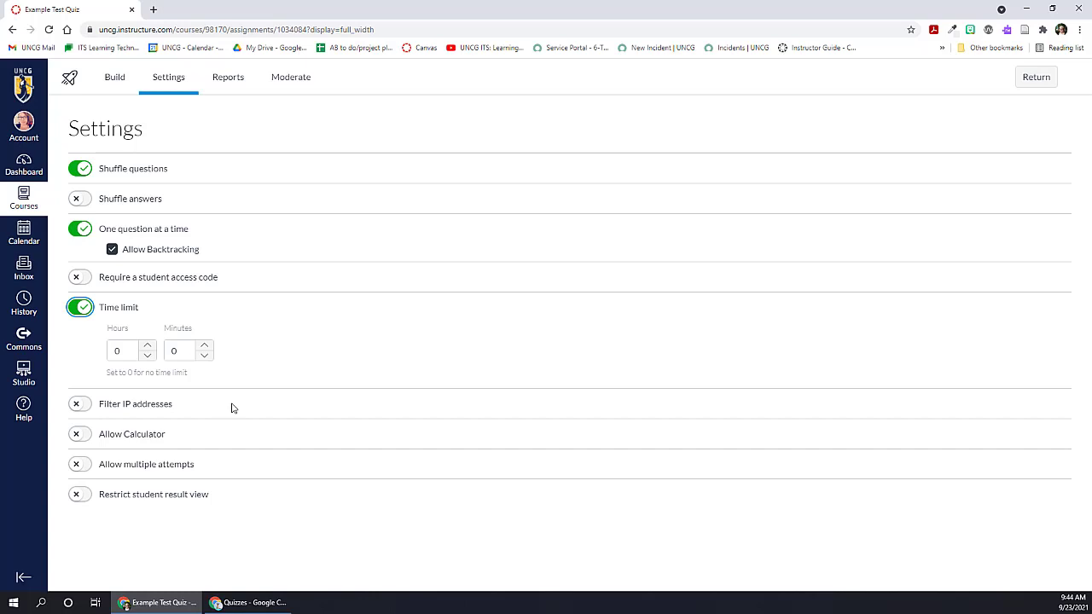
{"action": "left_click", "coordinate": [82, 436]}
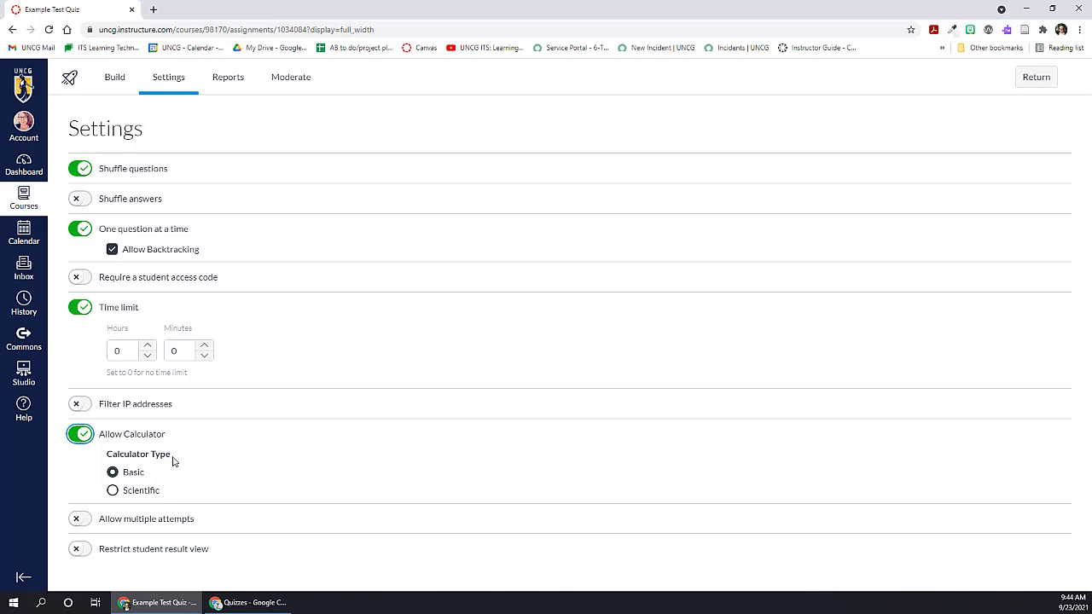
{"action": "left_click", "coordinate": [113, 491]}
Step: Allow multiple attempts, limited to 2, with a required waiting period of 2 days between attempts
{"action": "left_click", "coordinate": [80, 519]}
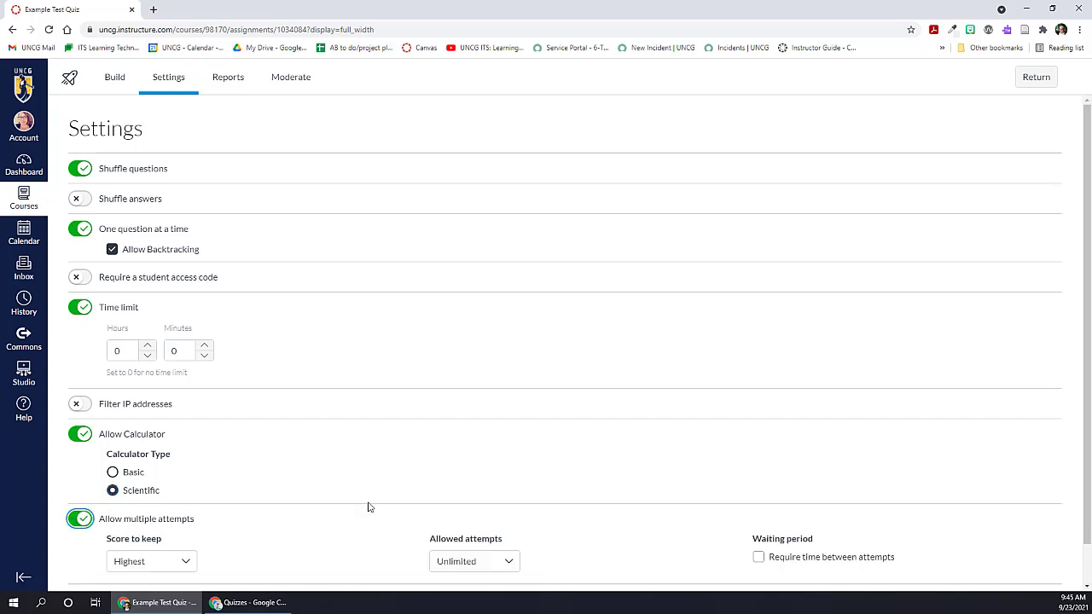
{"action": "scroll", "coordinate": [368, 504], "scroll_direction": "down", "scroll_amount": 1}
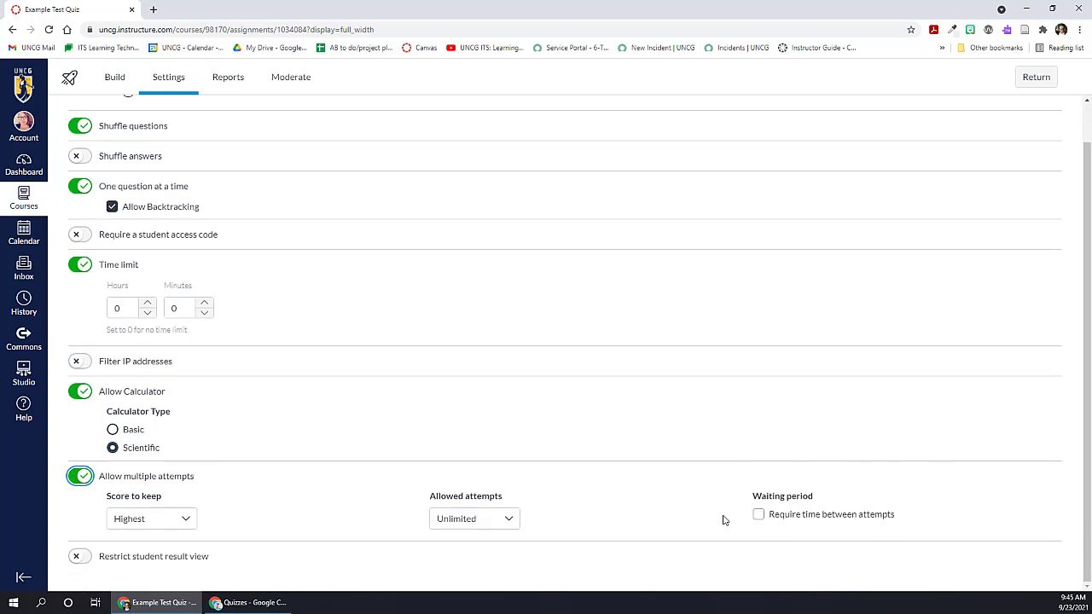
{"action": "left_click", "coordinate": [481, 520]}
{"action": "left_click", "coordinate": [471, 561]}
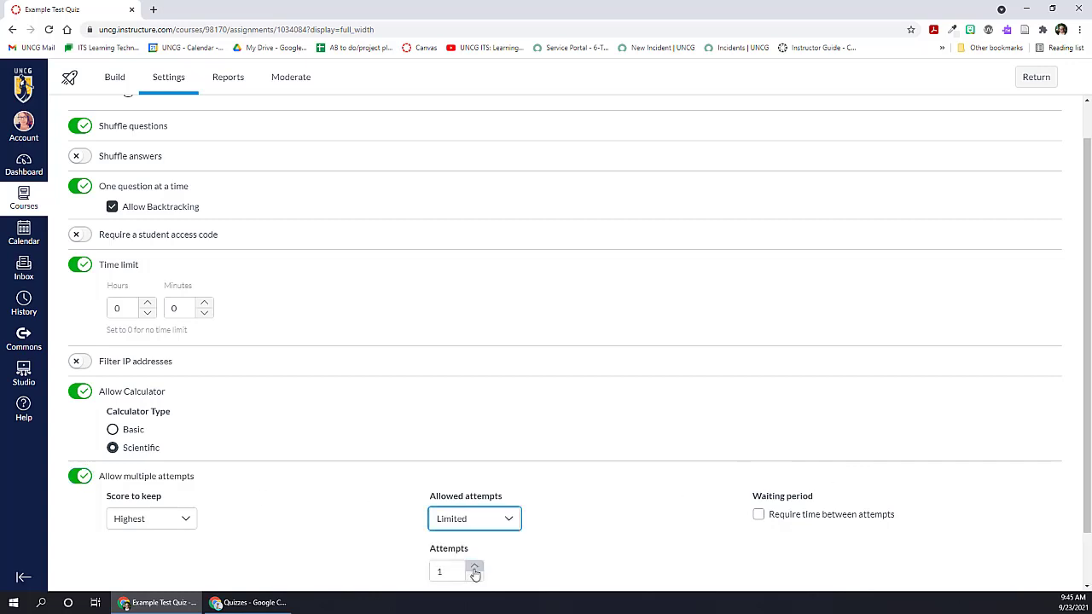
{"action": "left_click", "coordinate": [475, 568]}
{"action": "left_click", "coordinate": [619, 507]}
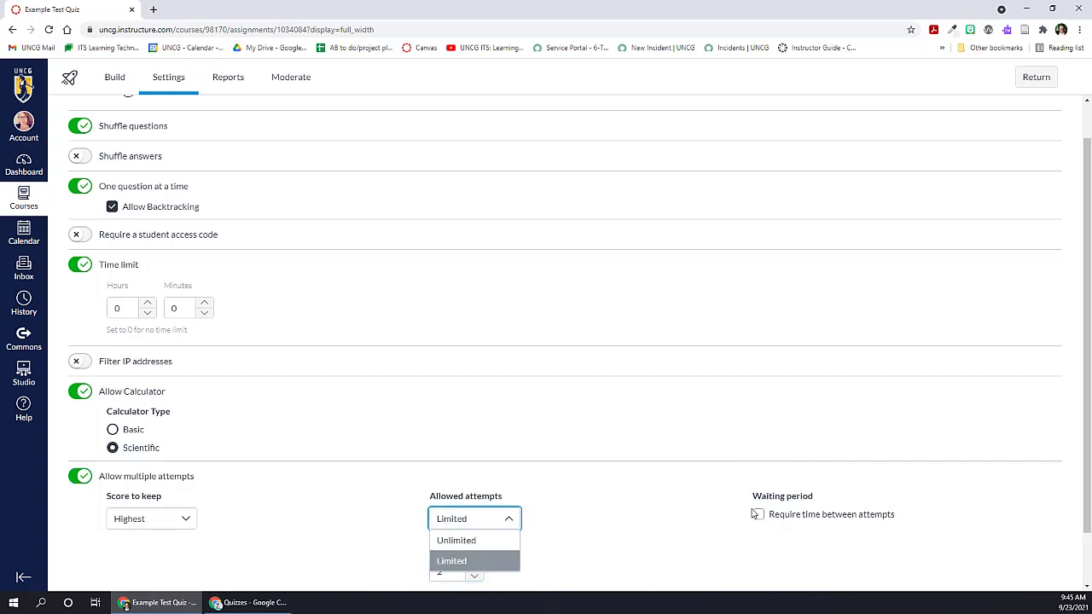
{"action": "left_click", "coordinate": [673, 525]}
{"action": "left_click", "coordinate": [759, 514]}
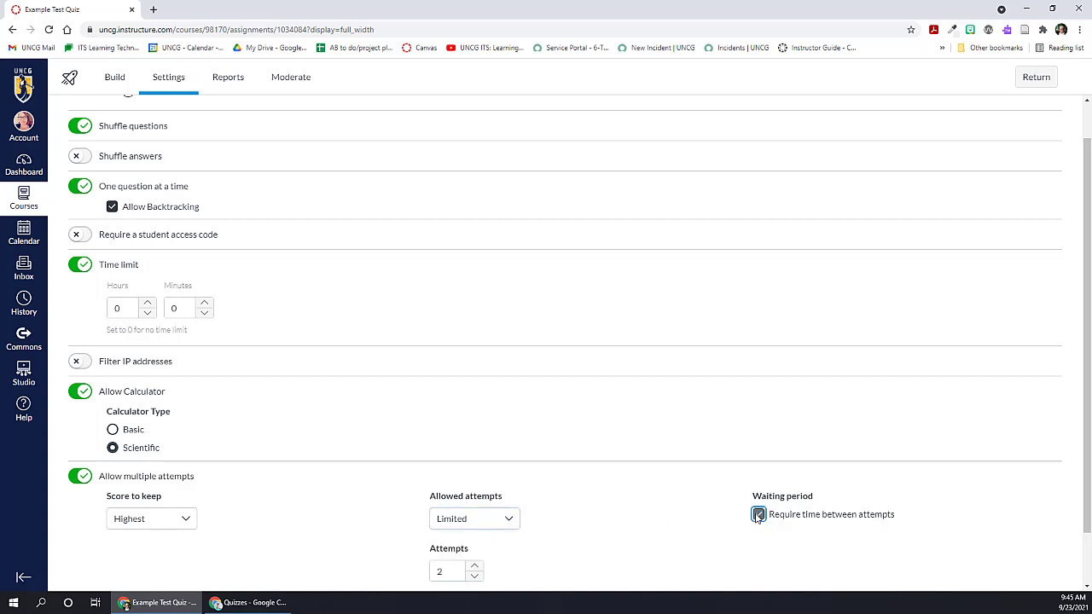
{"action": "scroll", "coordinate": [692, 498], "scroll_direction": "down", "scroll_amount": 1}
{"action": "left_click", "coordinate": [841, 500]}
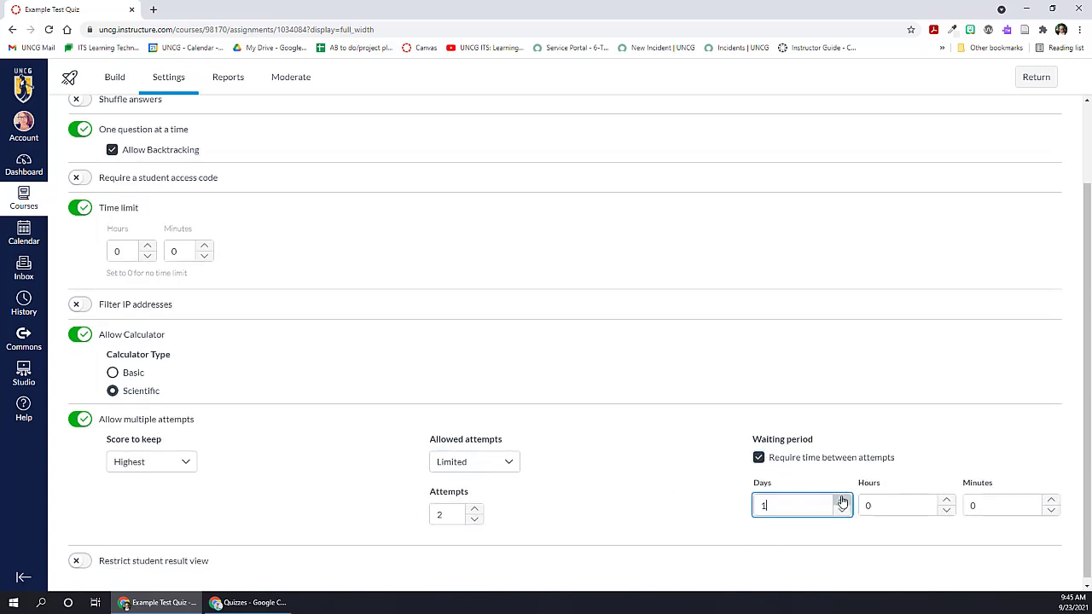
{"action": "left_click", "coordinate": [597, 483]}
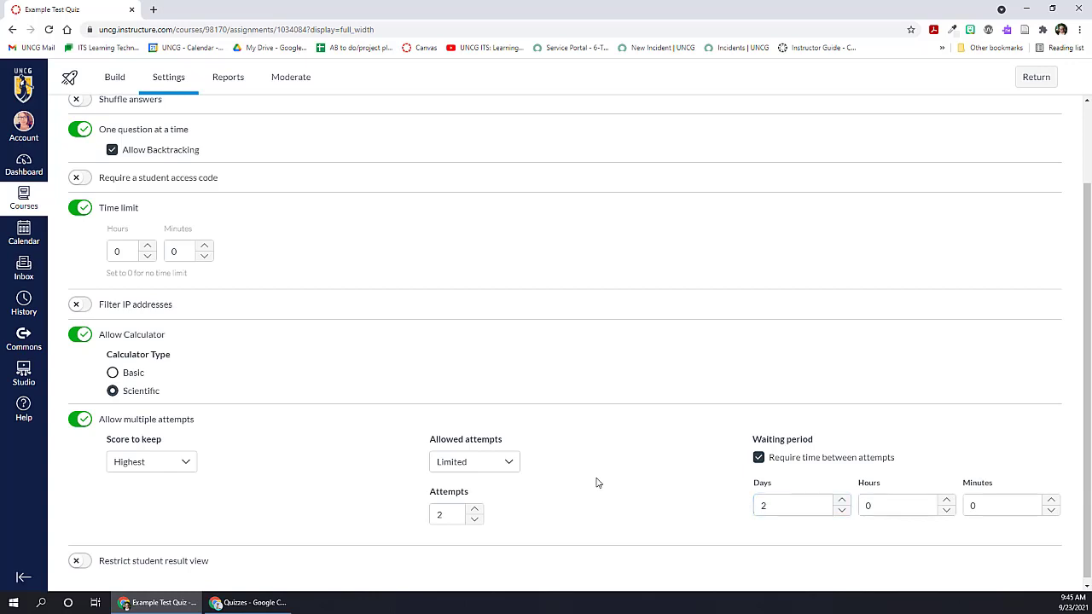
Step: Turn on Restrict student result view and review its display options
{"action": "left_click", "coordinate": [80, 560]}
{"action": "scroll", "coordinate": [336, 504], "scroll_direction": "down", "scroll_amount": 2}
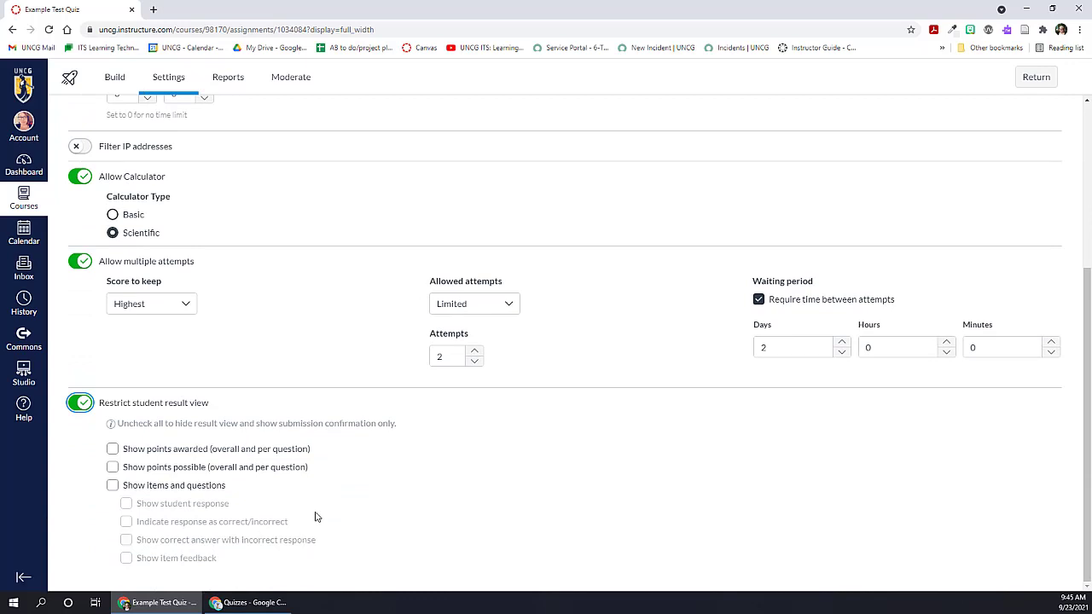
Step: Look over the Reports and Moderate pages of Example Test Quiz
{"action": "scroll", "coordinate": [315, 517], "scroll_direction": "up", "scroll_amount": 3}
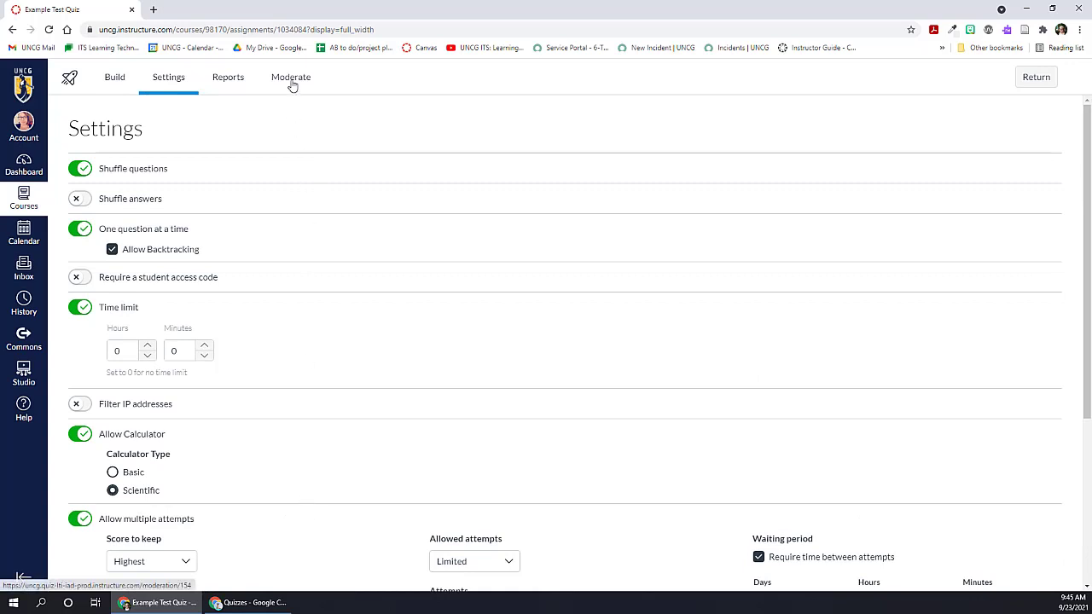
{"action": "left_click", "coordinate": [213, 81]}
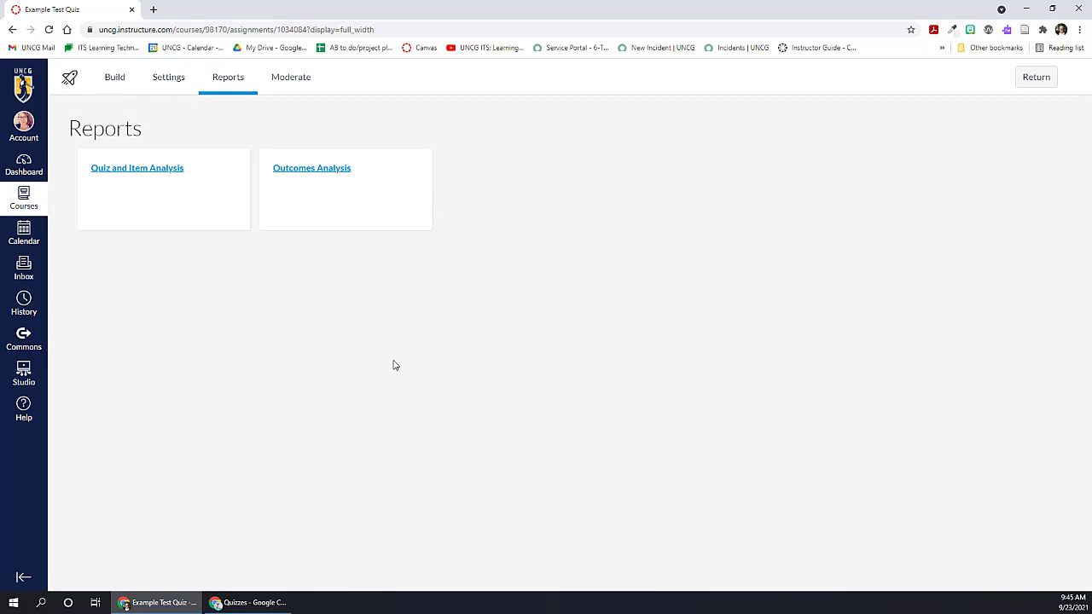
{"action": "left_click", "coordinate": [298, 91]}
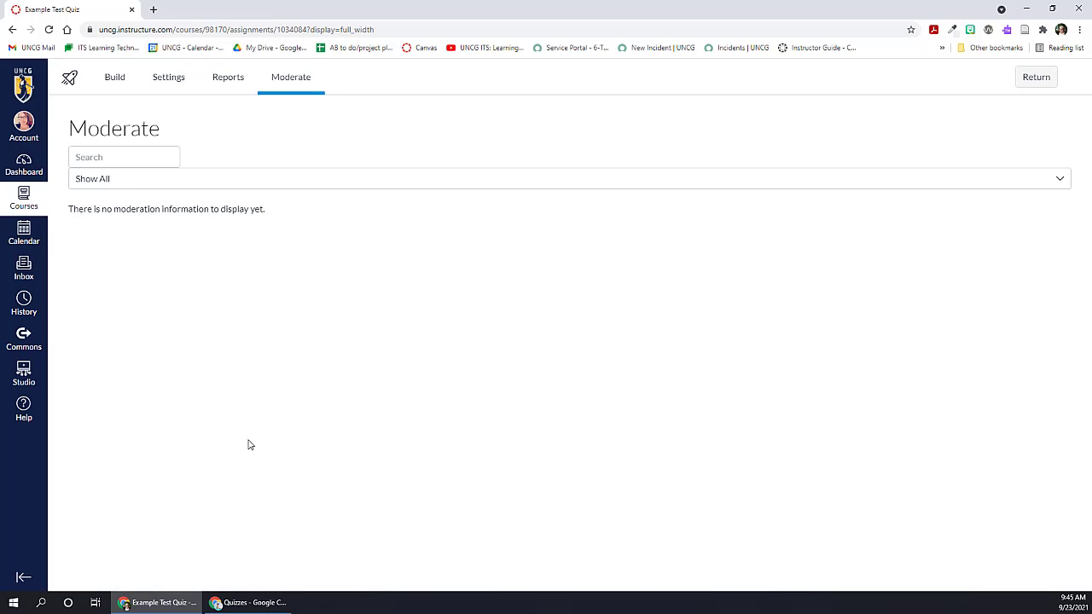
Step: Switch to the practice course window and open the Moderate page of the Carbohydrates quiz
{"action": "left_click", "coordinate": [239, 602]}
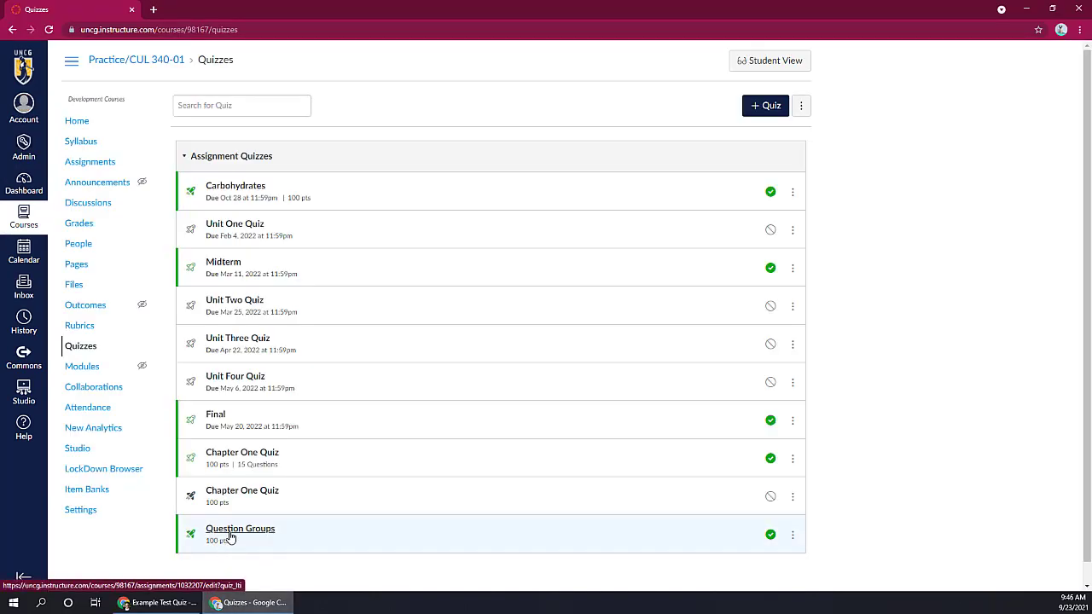
{"action": "left_click", "coordinate": [244, 185]}
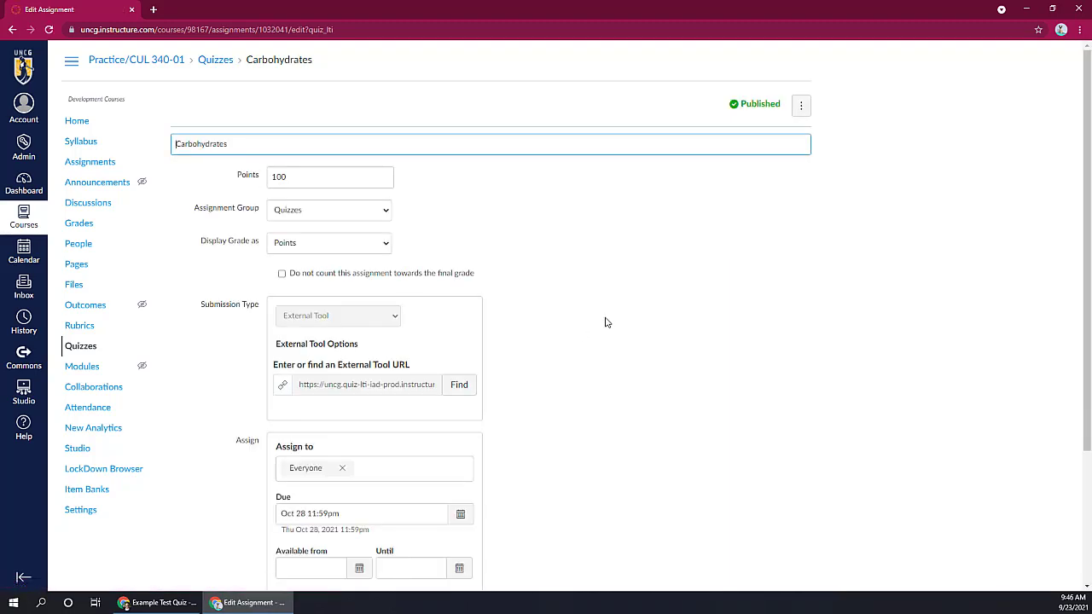
{"action": "scroll", "coordinate": [605, 320], "scroll_direction": "down", "scroll_amount": 3}
{"action": "left_click", "coordinate": [789, 478]}
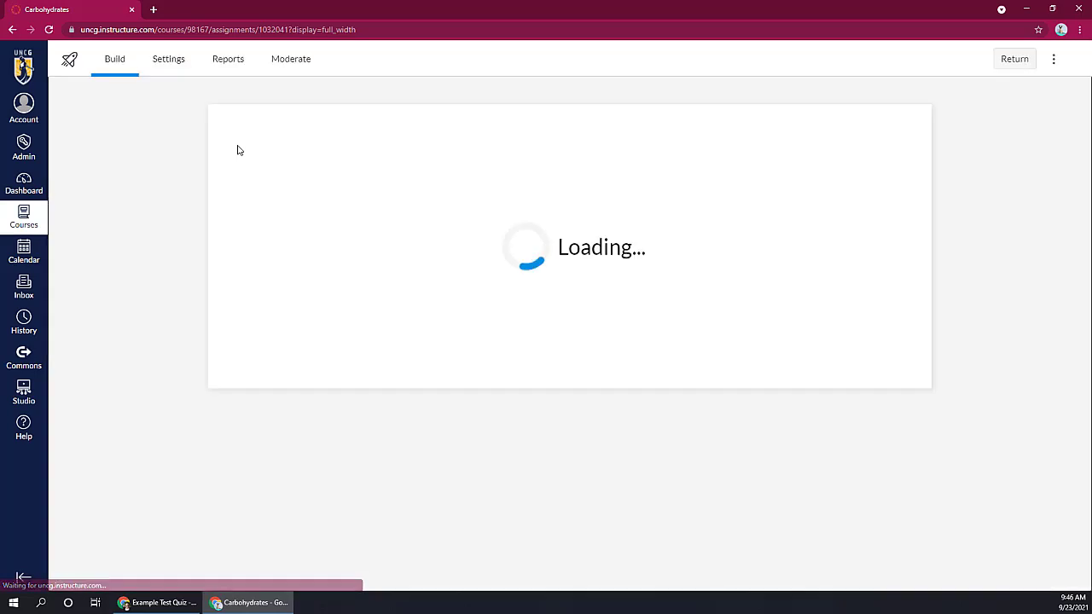
{"action": "left_click", "coordinate": [289, 60]}
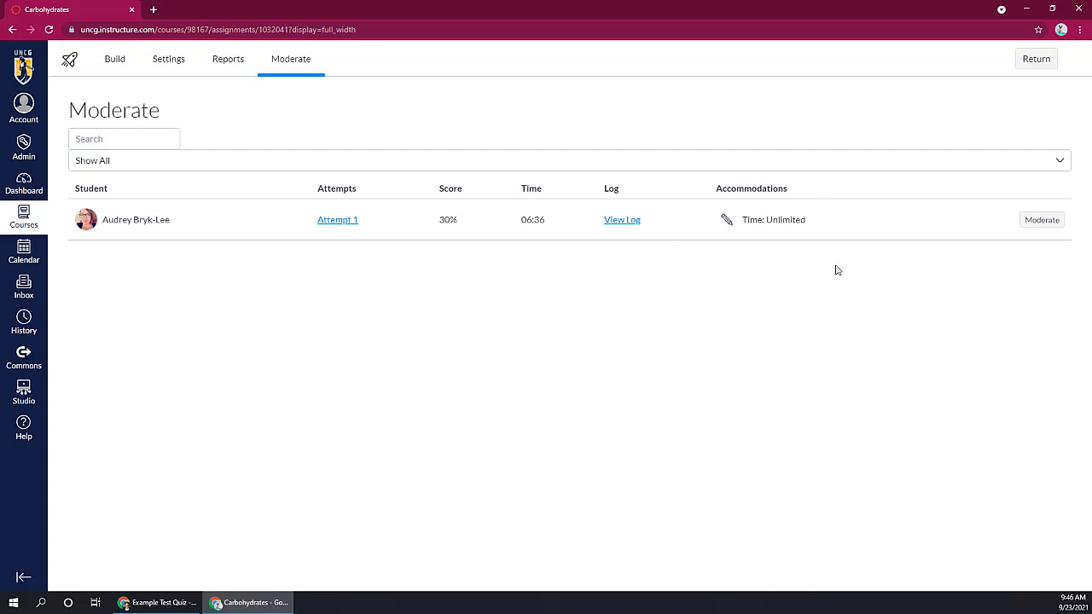
Step: Review the student's moderation options, including the available time adjustments, and close them
{"action": "left_click", "coordinate": [1047, 220]}
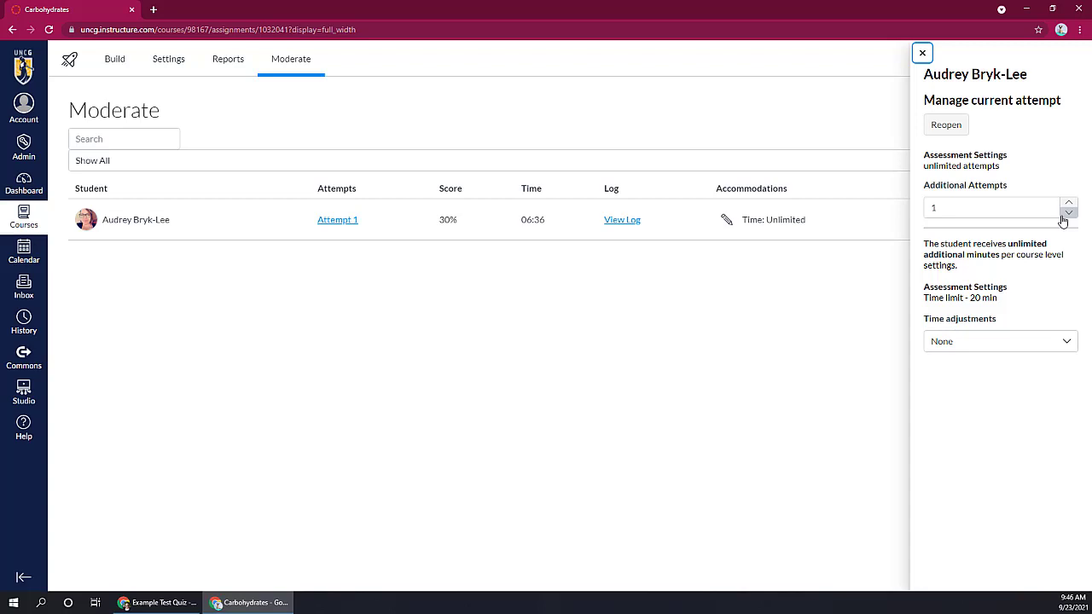
{"action": "left_click", "coordinate": [1063, 340]}
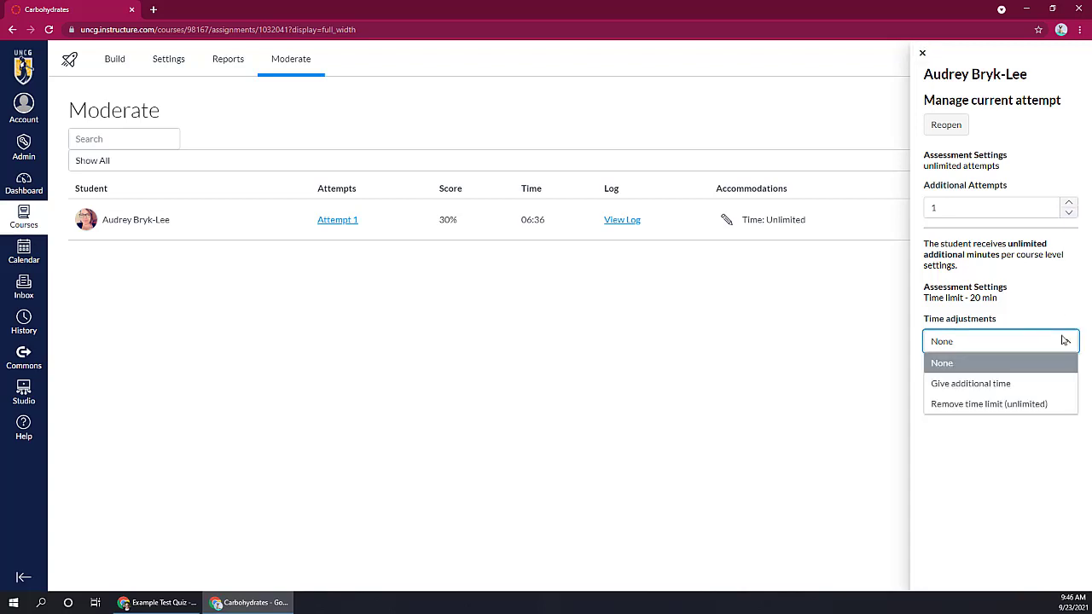
{"action": "left_click", "coordinate": [921, 54]}
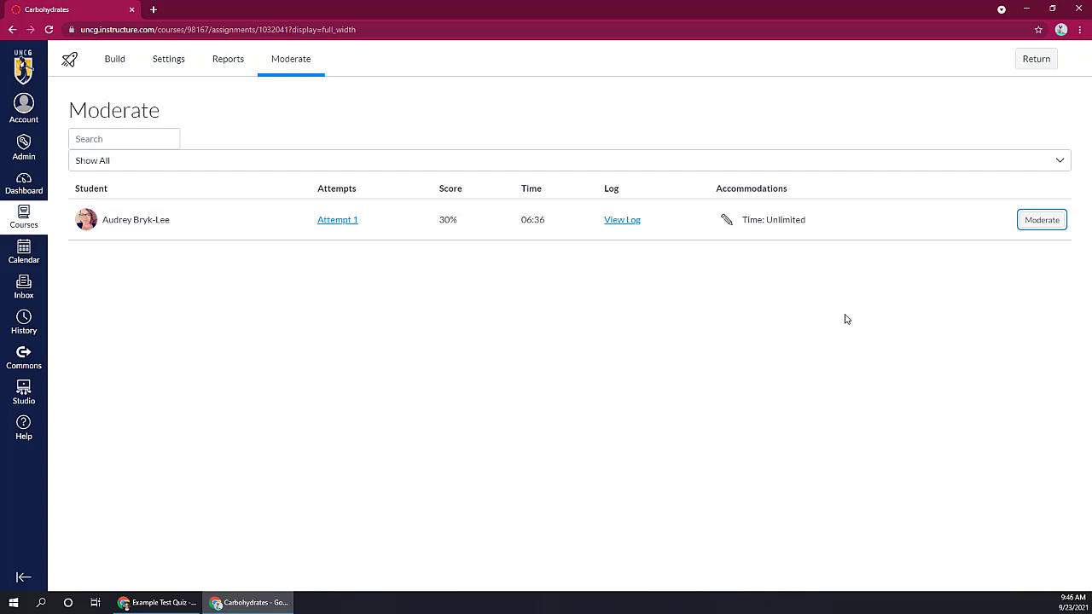
Step: Set the student's additional attempts to 2 in the moderation options for the Carbohydrates quiz and close them
{"action": "left_click", "coordinate": [1030, 223]}
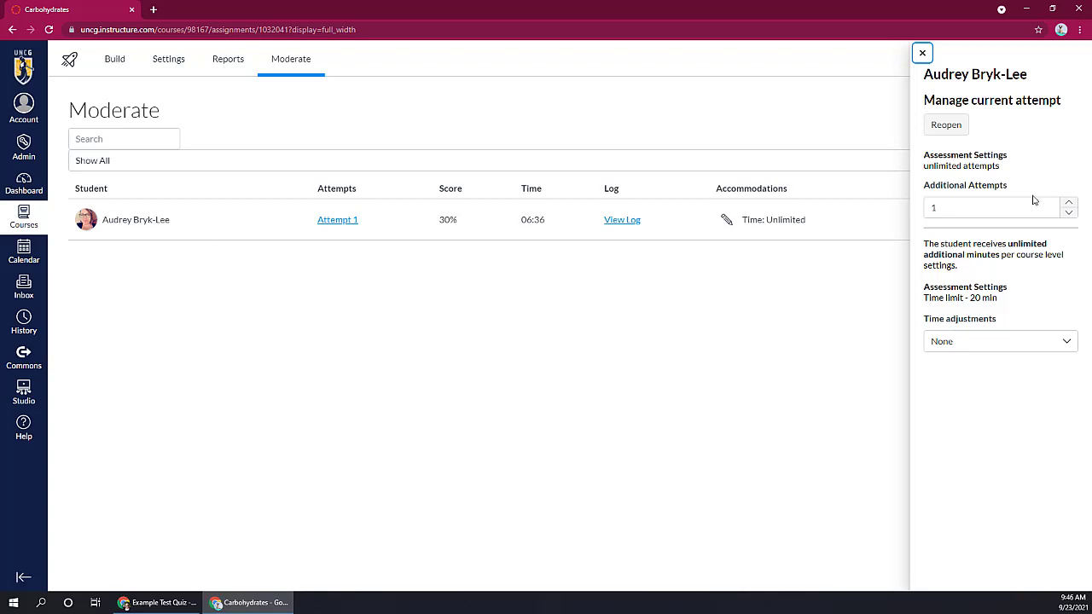
{"action": "left_click", "coordinate": [1067, 202]}
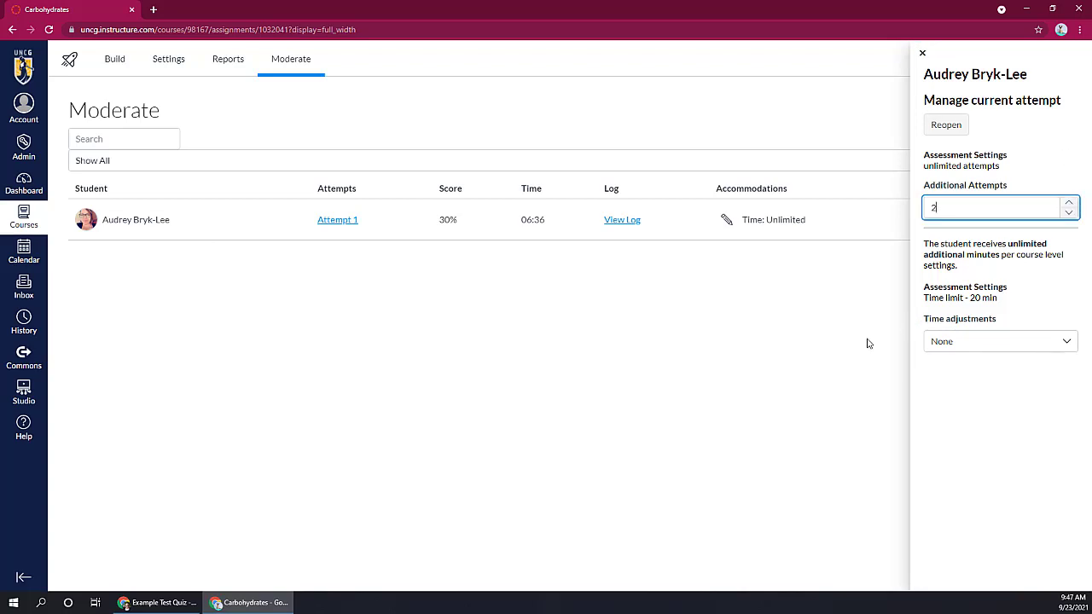
{"action": "left_click", "coordinate": [922, 53]}
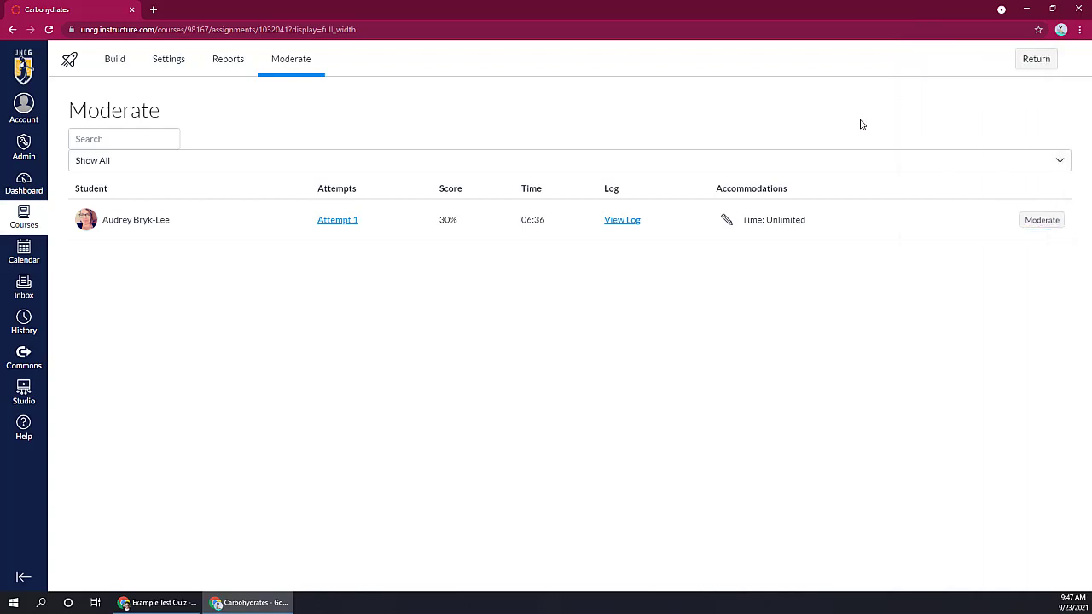
Step: Change the student's course-wide time accommodation to a time limit multiplier of 1.5 and save it
{"action": "left_click", "coordinate": [726, 219]}
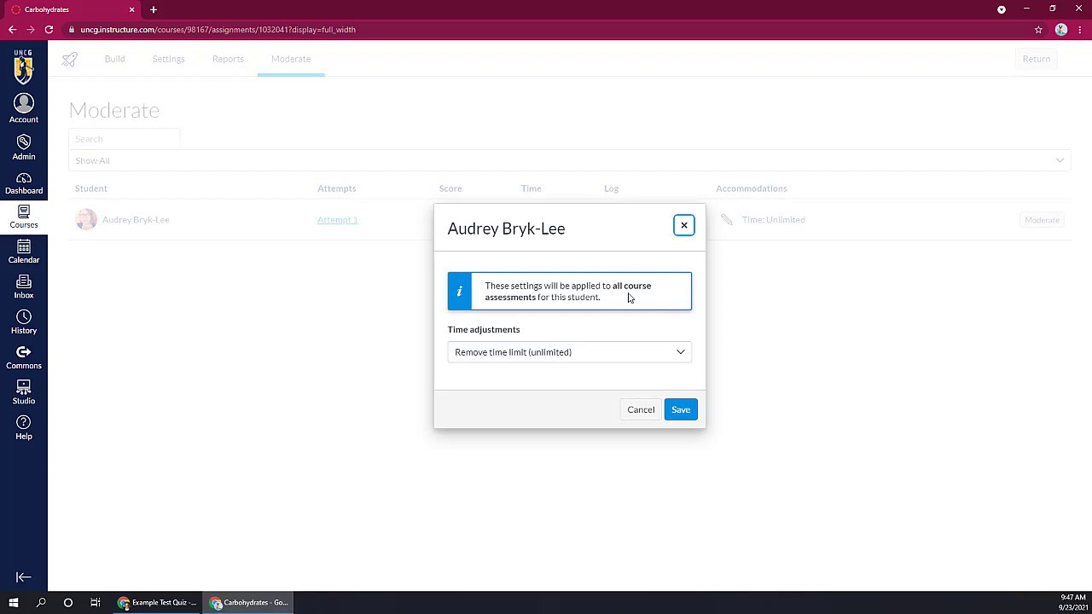
{"action": "left_click", "coordinate": [547, 355]}
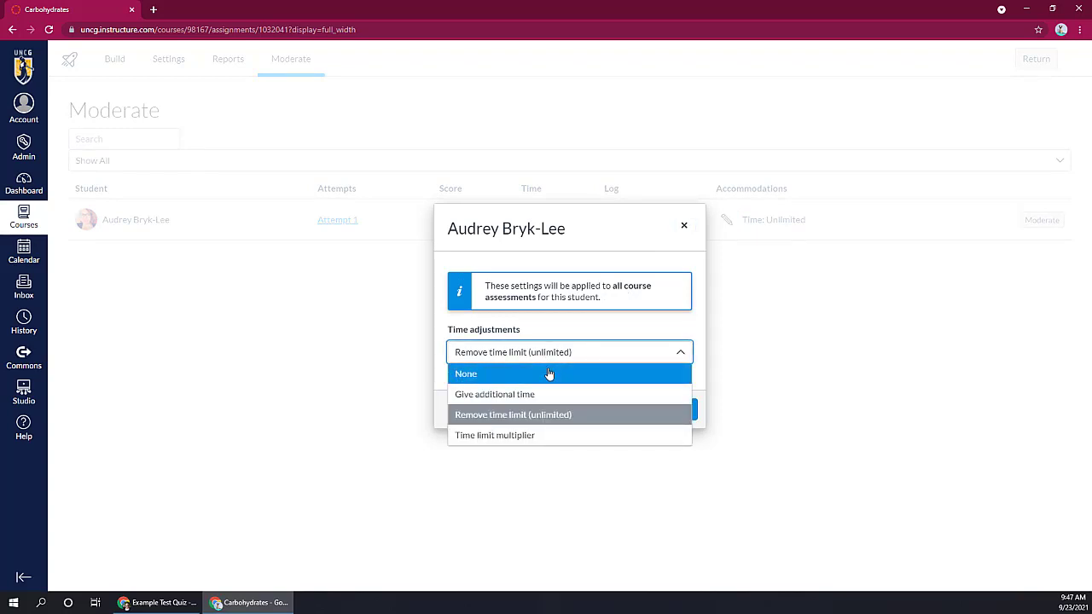
{"action": "left_click", "coordinate": [539, 395]}
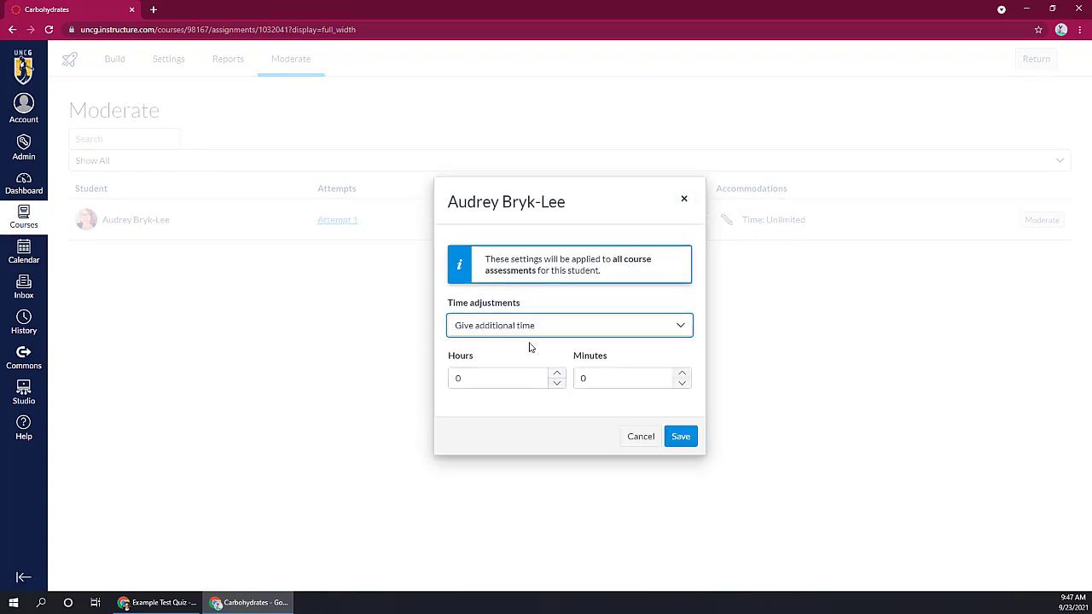
{"action": "left_click", "coordinate": [526, 333]}
{"action": "left_click", "coordinate": [522, 408]}
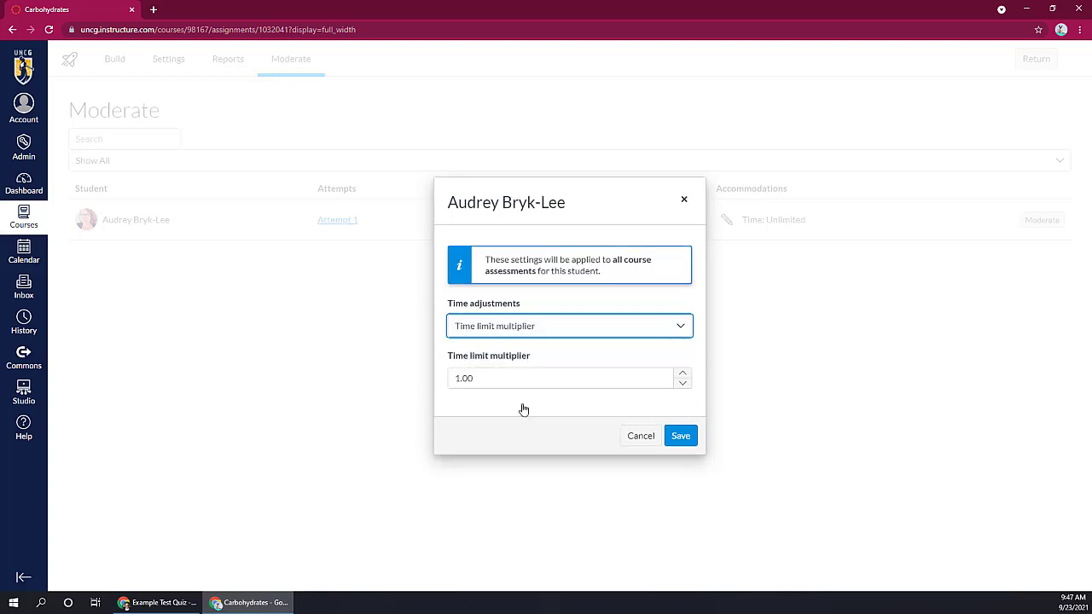
{"action": "left_click", "coordinate": [498, 379]}
{"action": "key", "text": "BackSpace"}
{"action": "key", "text": "BackSpace"}
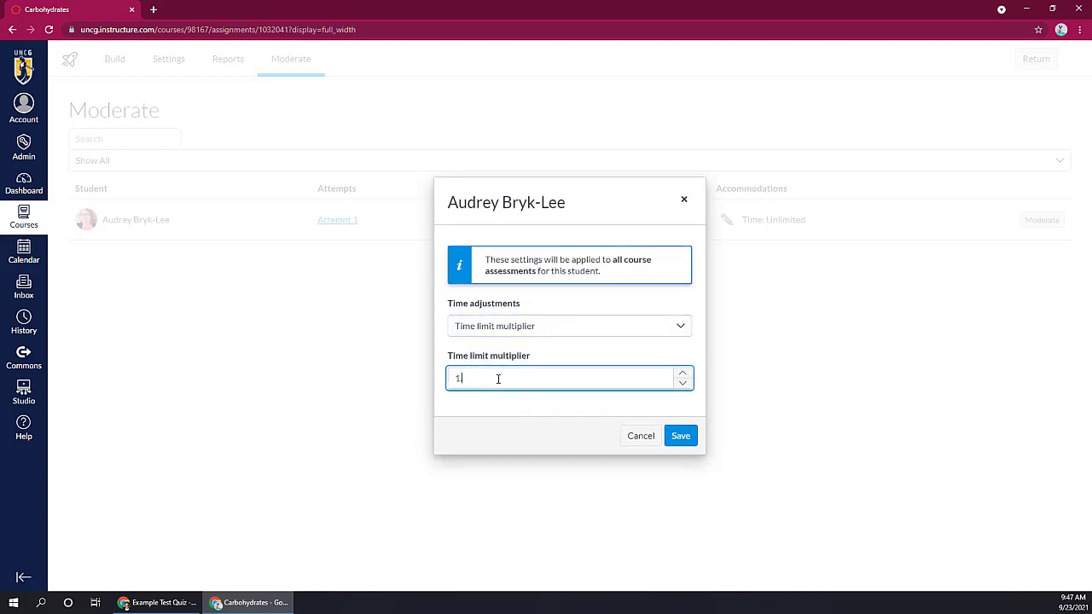
{"action": "type", "text": ".5"}
{"action": "left_click", "coordinate": [695, 436]}
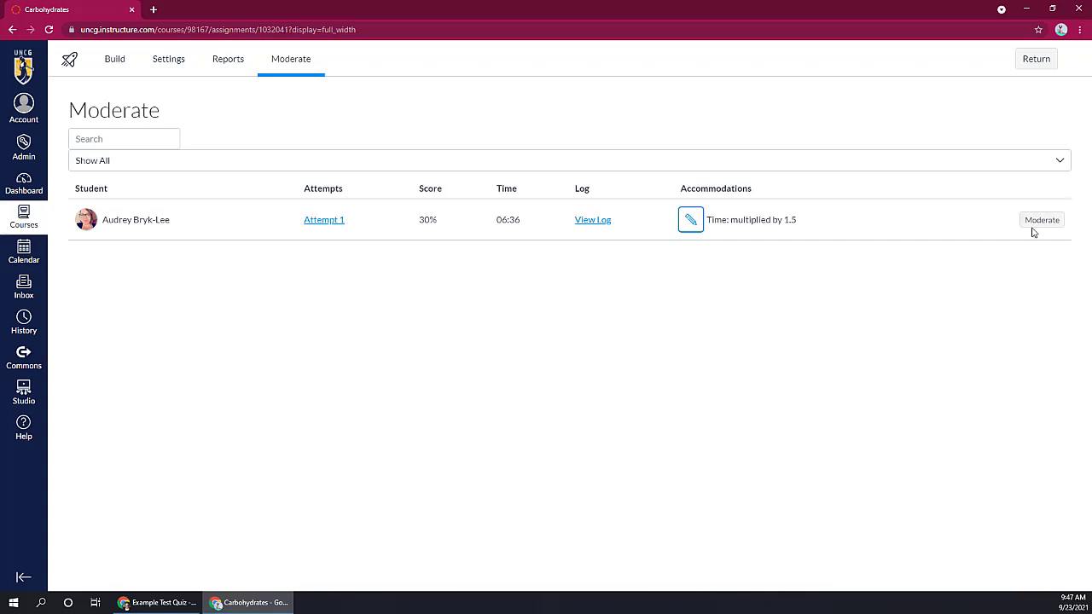
Step: Open the Build page of the Carbohydrates quiz and look through its first questions
{"action": "left_click", "coordinate": [117, 73]}
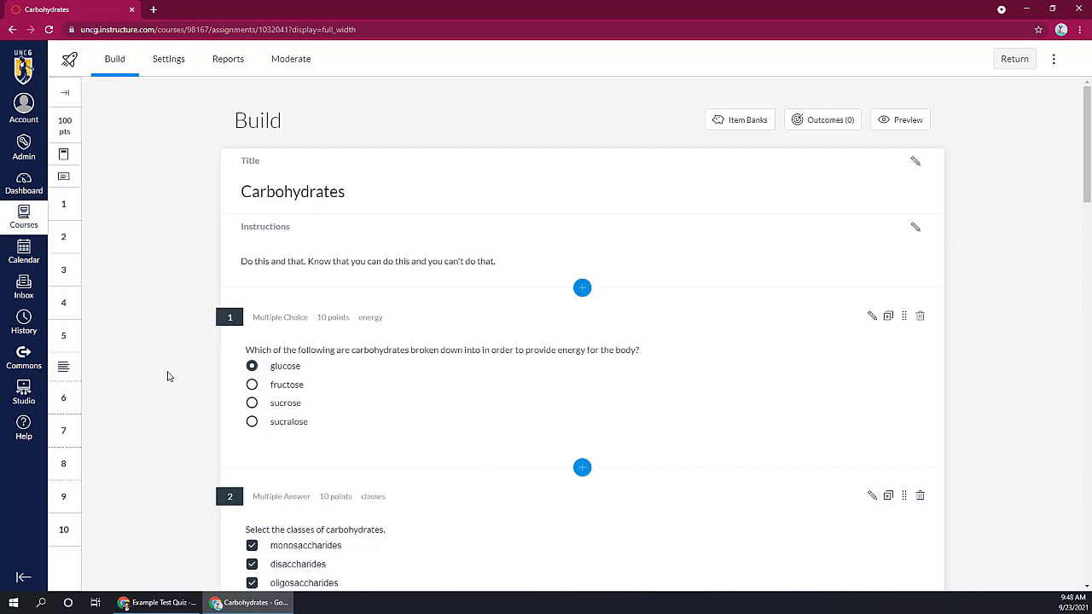
{"action": "scroll", "coordinate": [166, 375], "scroll_direction": "down", "scroll_amount": 2}
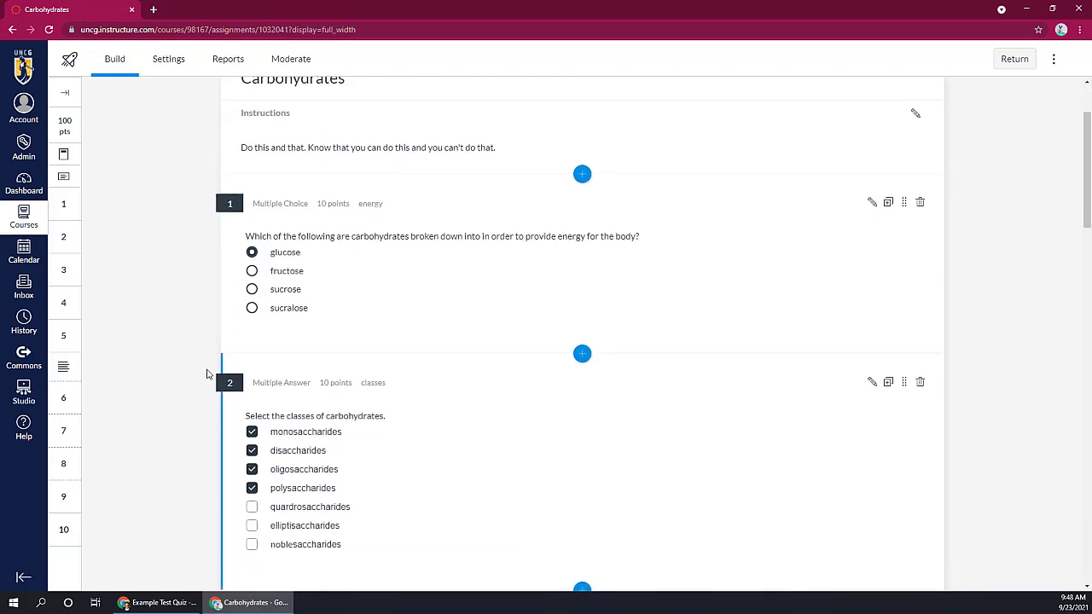
{"action": "scroll", "coordinate": [127, 446], "scroll_direction": "down", "scroll_amount": 4}
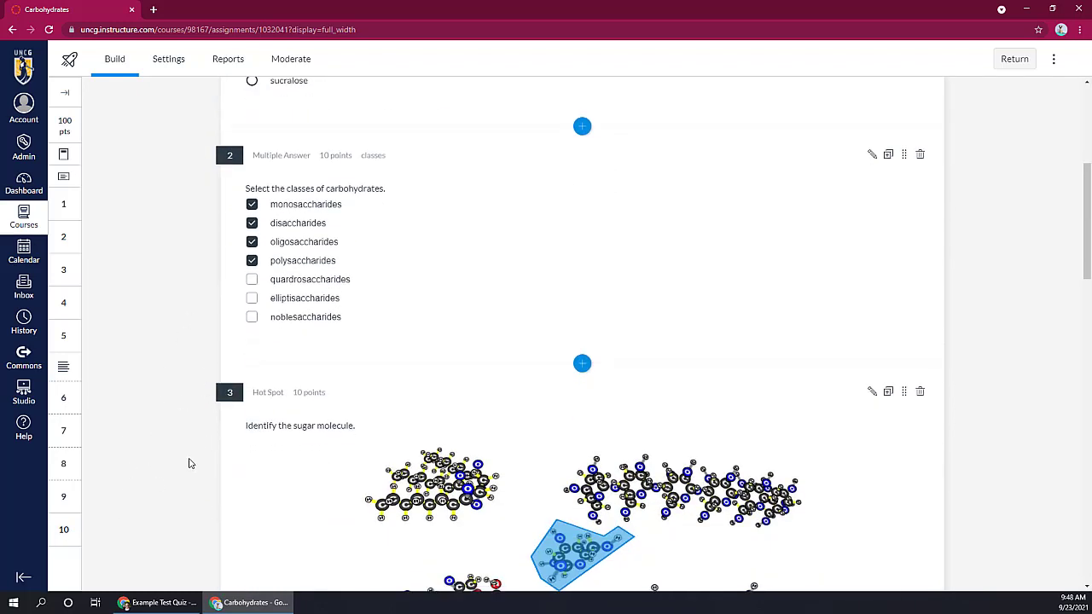
{"action": "scroll", "coordinate": [190, 461], "scroll_direction": "up", "scroll_amount": 6}
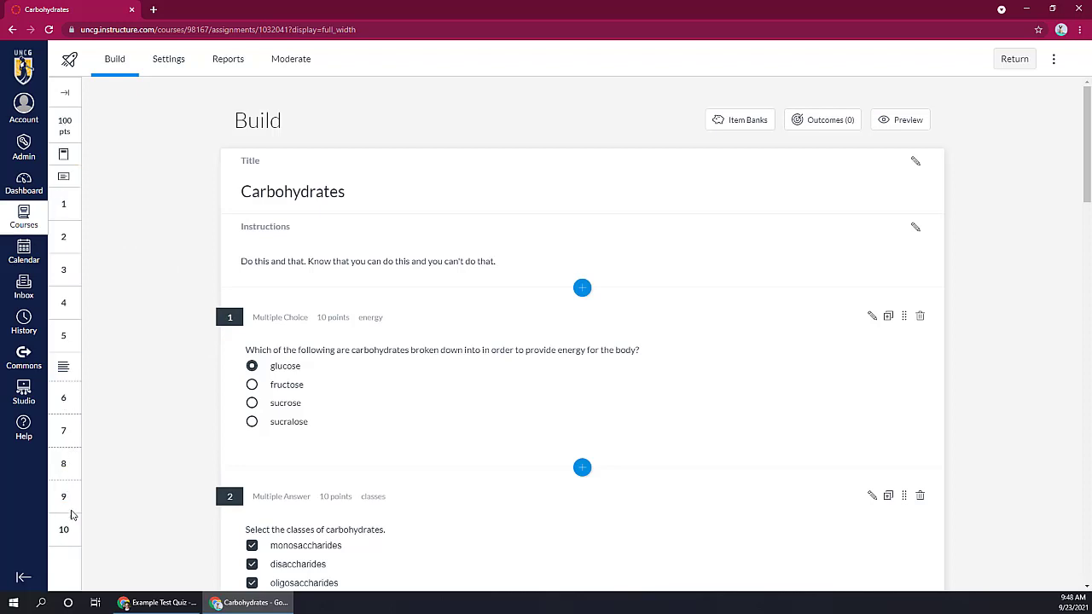
Step: Move the Ordering question above the Categorization question in the expanded Question Navigator, collapse it, and jump to question 8
{"action": "left_click", "coordinate": [64, 91]}
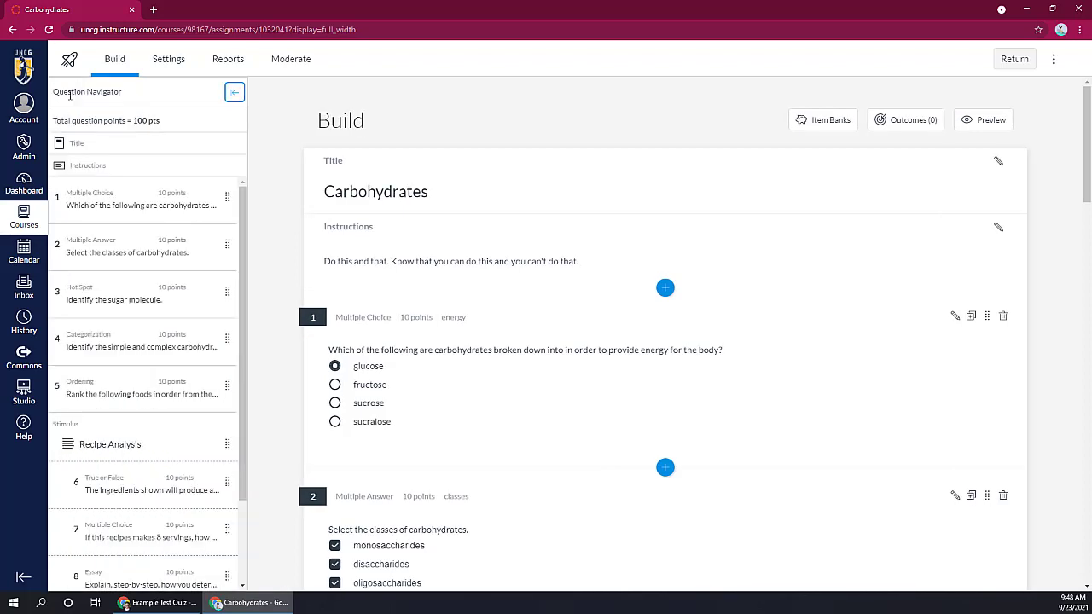
{"action": "scroll", "coordinate": [109, 239], "scroll_direction": "down", "scroll_amount": 2}
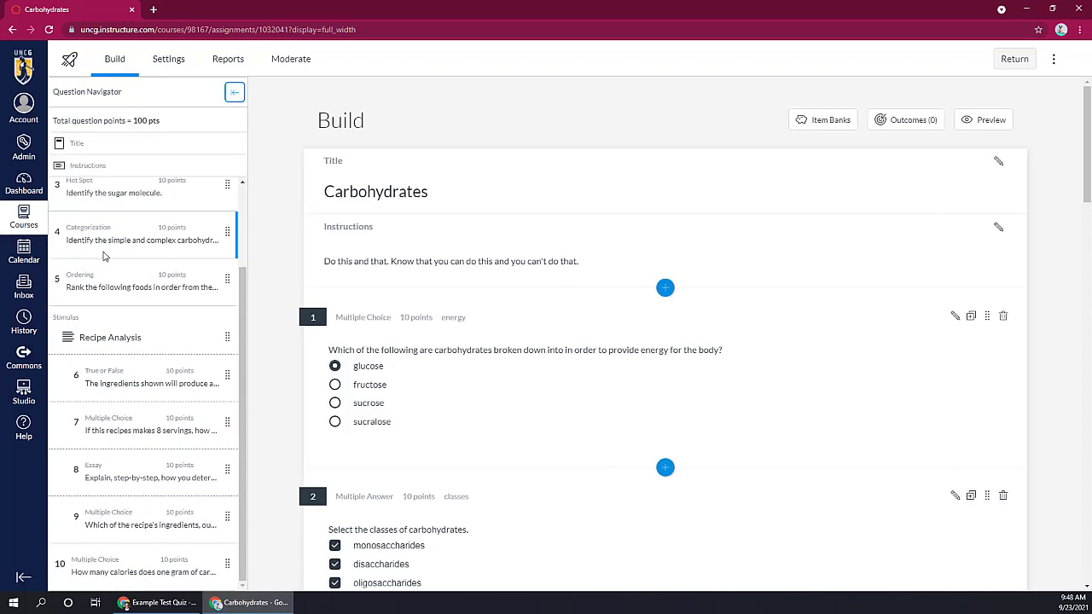
{"action": "left_click_drag", "start_coordinate": [227, 278], "coordinate": [227, 220]}
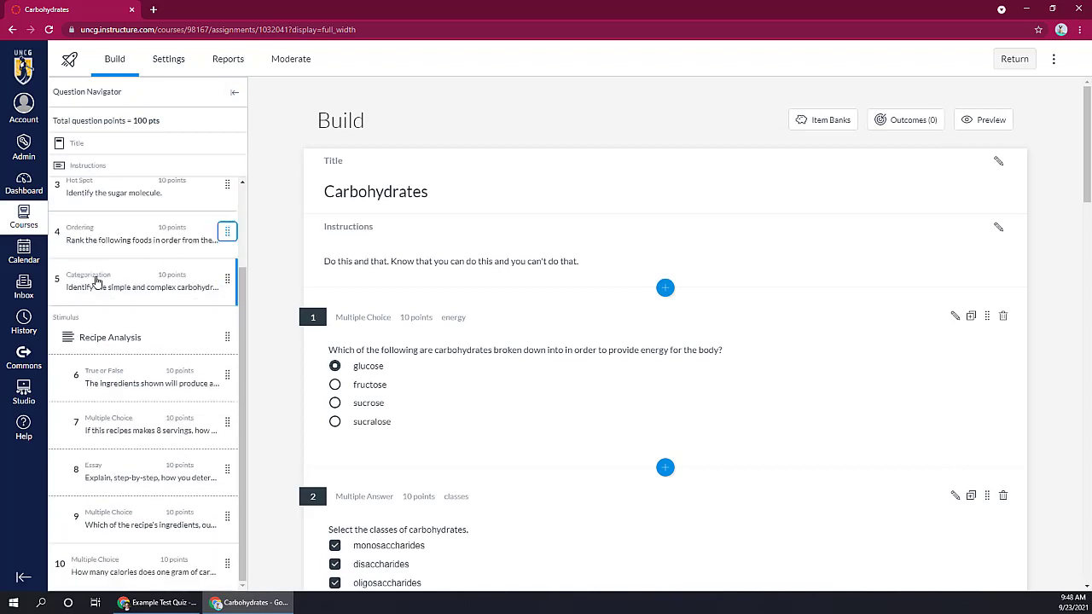
{"action": "scroll", "coordinate": [81, 235], "scroll_direction": "up", "scroll_amount": 2}
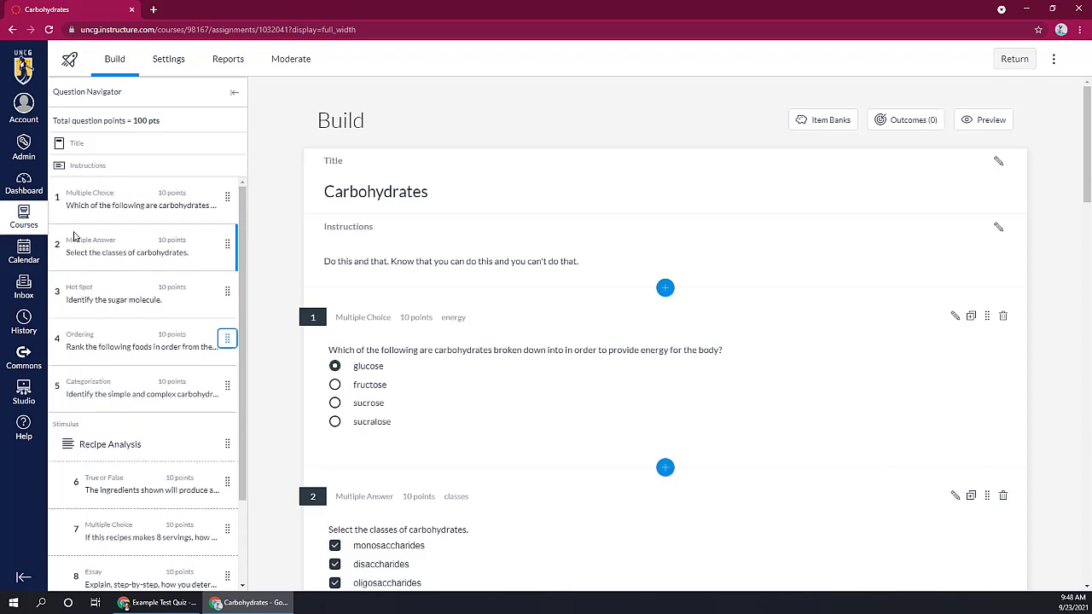
{"action": "scroll", "coordinate": [134, 395], "scroll_direction": "down", "scroll_amount": 2}
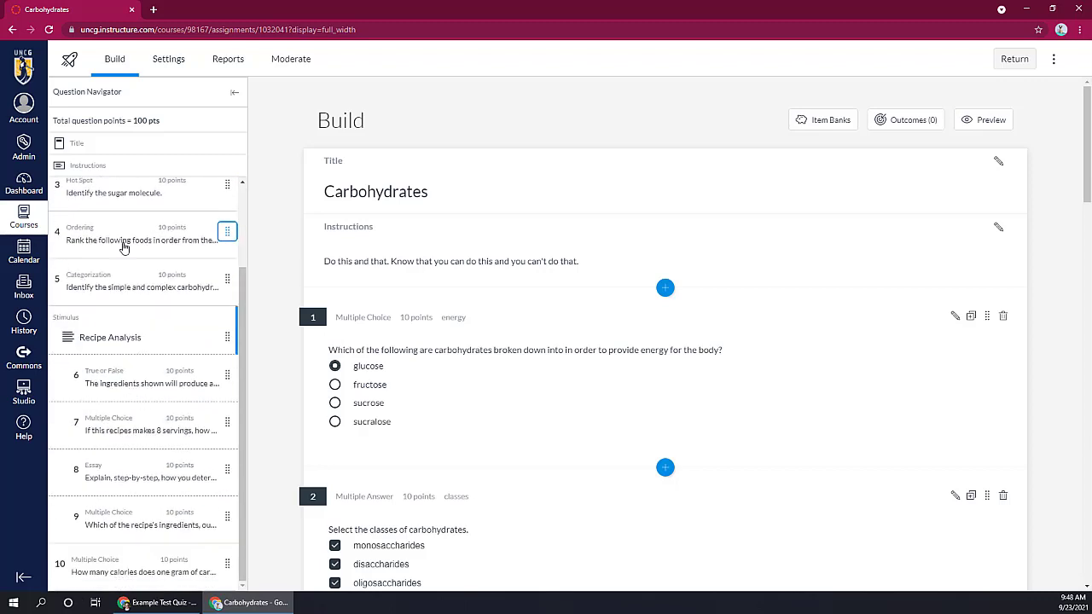
{"action": "left_click", "coordinate": [235, 93]}
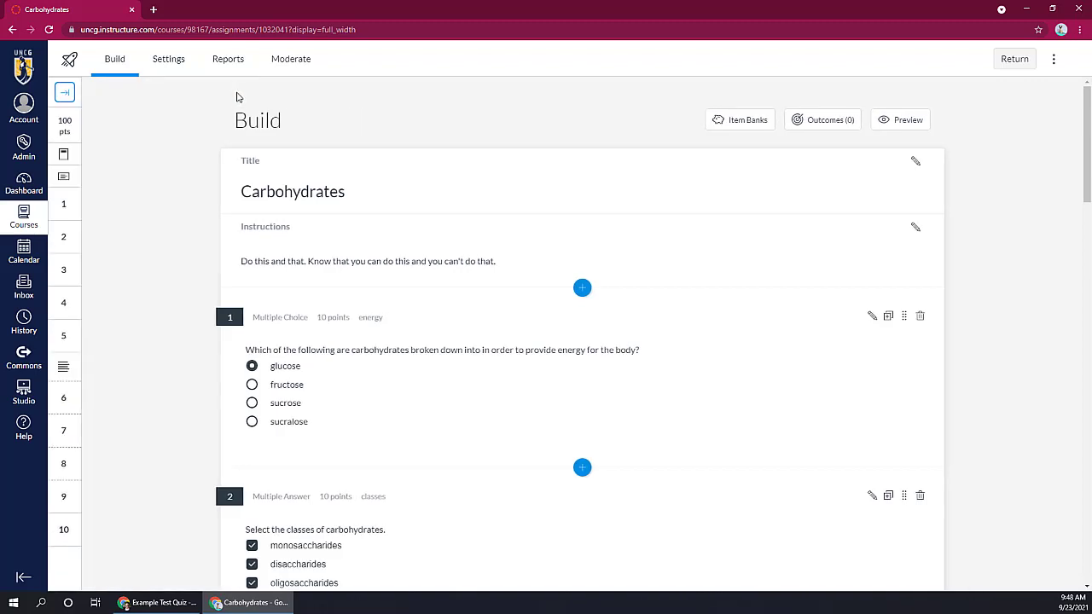
{"action": "left_click", "coordinate": [65, 464]}
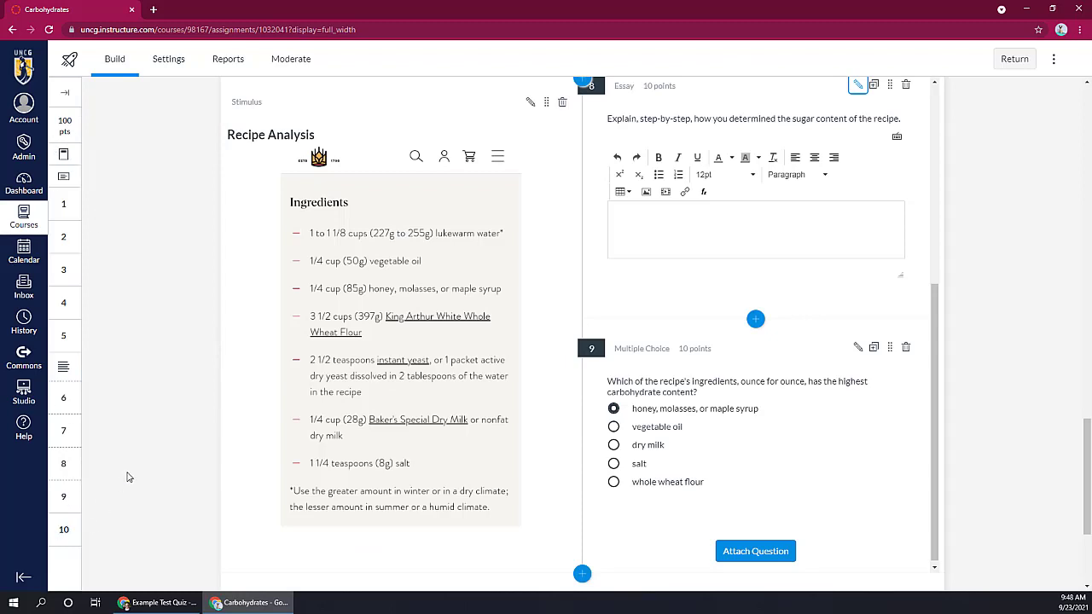
Step: Switch to the Example Test Quiz window, open its Build page, and review the questions in Chapter One Bank
{"action": "left_click", "coordinate": [143, 606]}
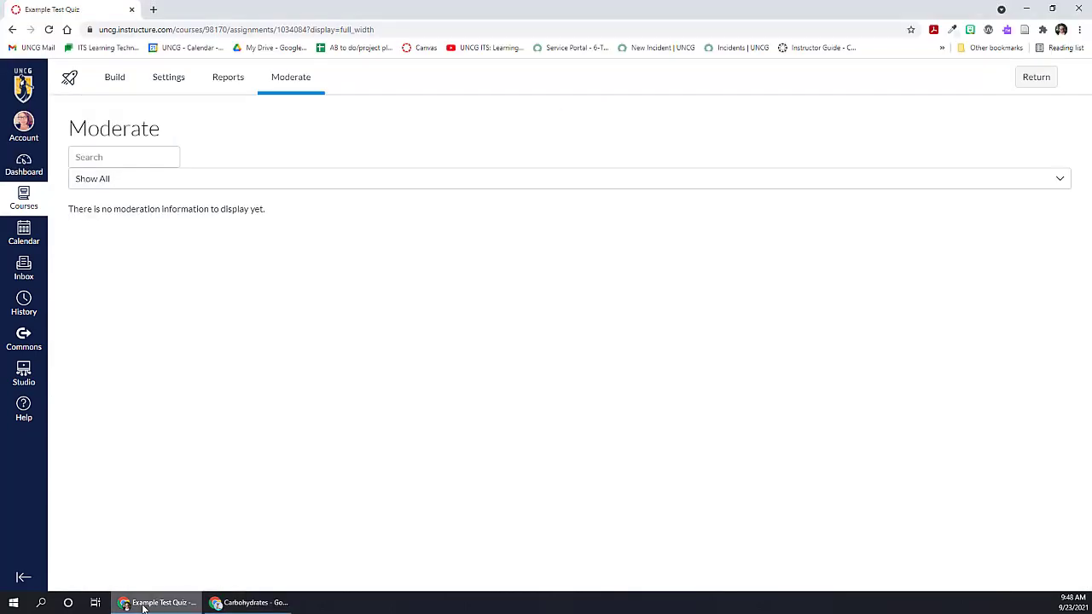
{"action": "left_click", "coordinate": [113, 78]}
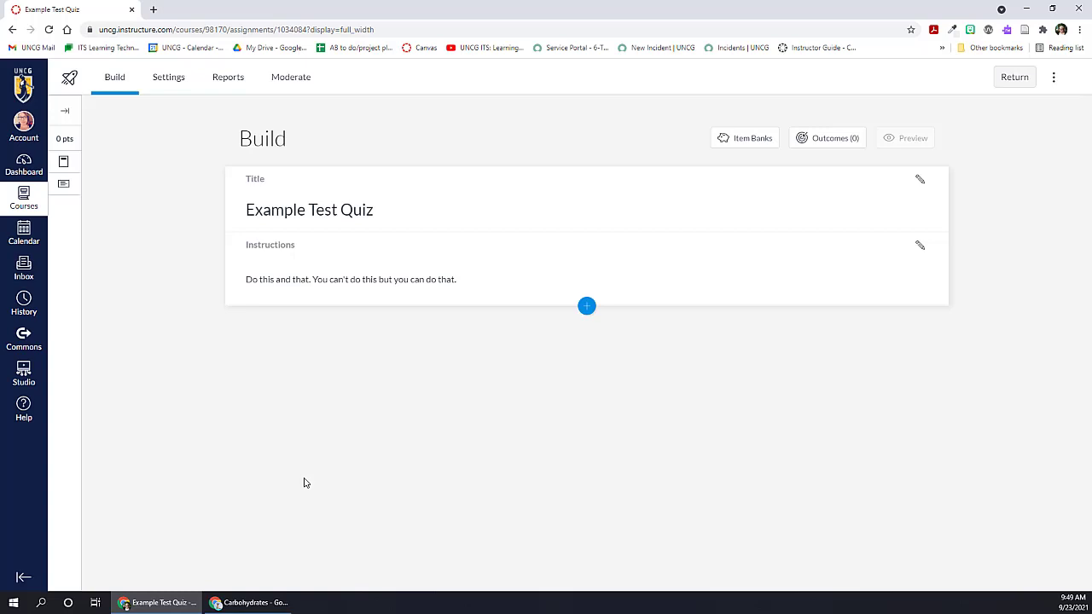
{"action": "left_click", "coordinate": [747, 137]}
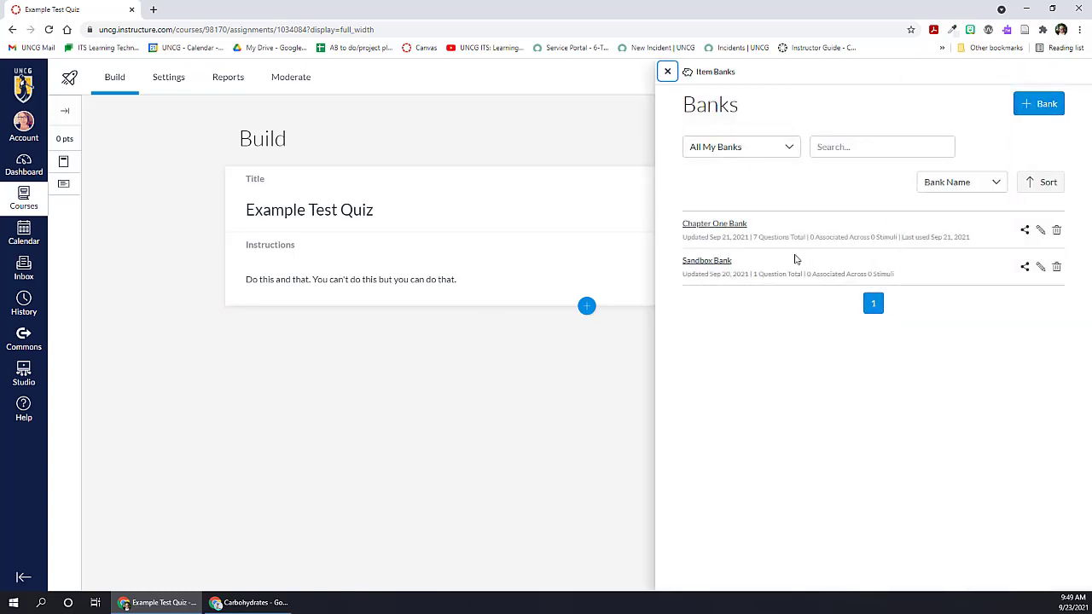
{"action": "left_click", "coordinate": [711, 227]}
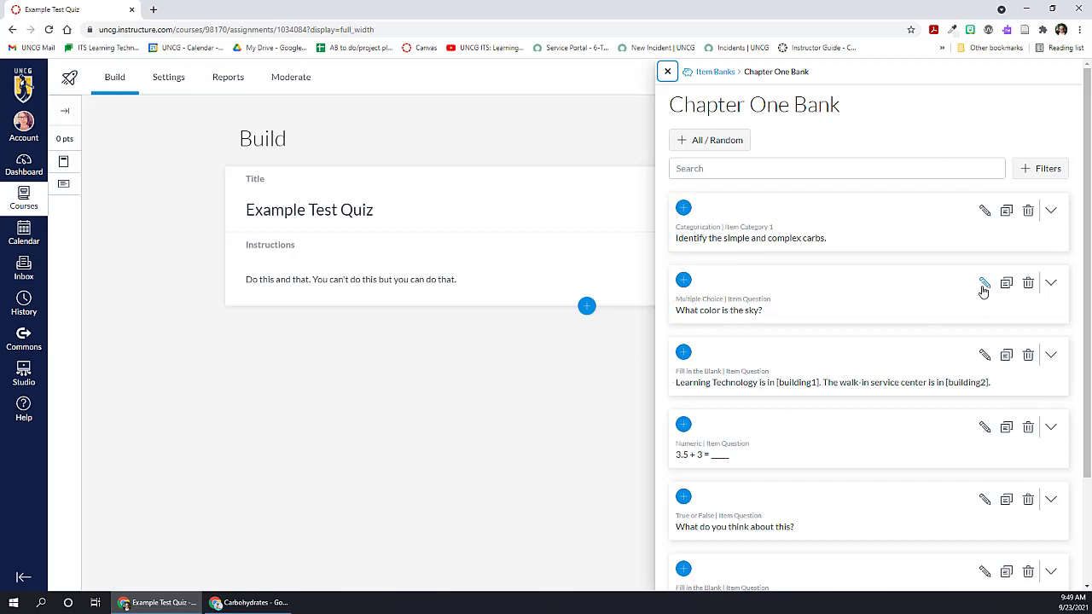
{"action": "scroll", "coordinate": [780, 285], "scroll_direction": "down", "scroll_amount": 2}
{"action": "scroll", "coordinate": [779, 333], "scroll_direction": "up", "scroll_amount": 2}
{"action": "left_click", "coordinate": [667, 71]}
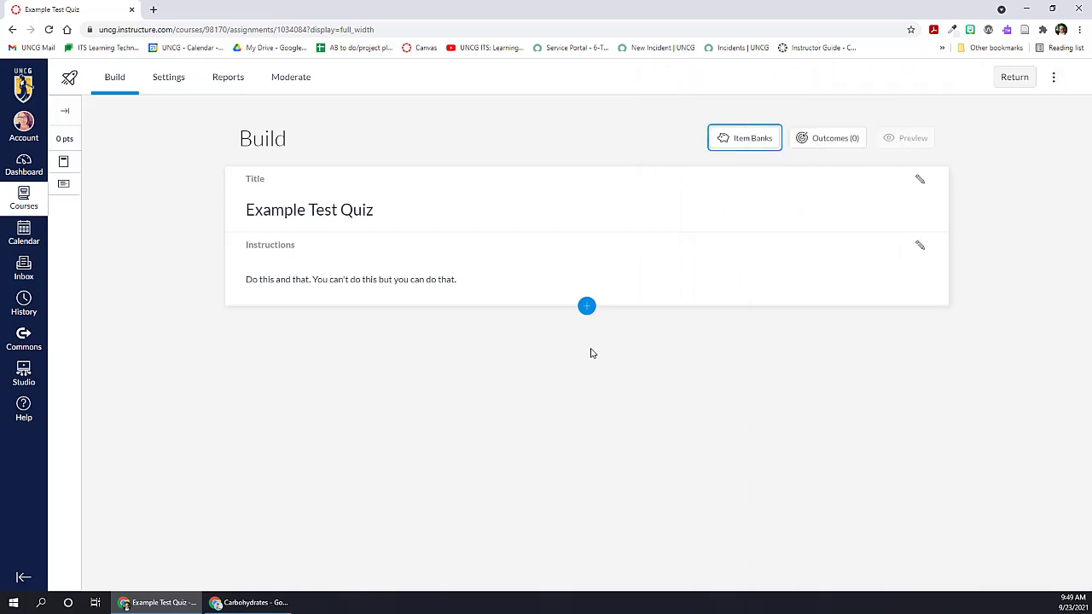
Step: Insert all questions from Chapter One Bank into Example Test Quiz below the instructions
{"action": "left_click", "coordinate": [587, 307]}
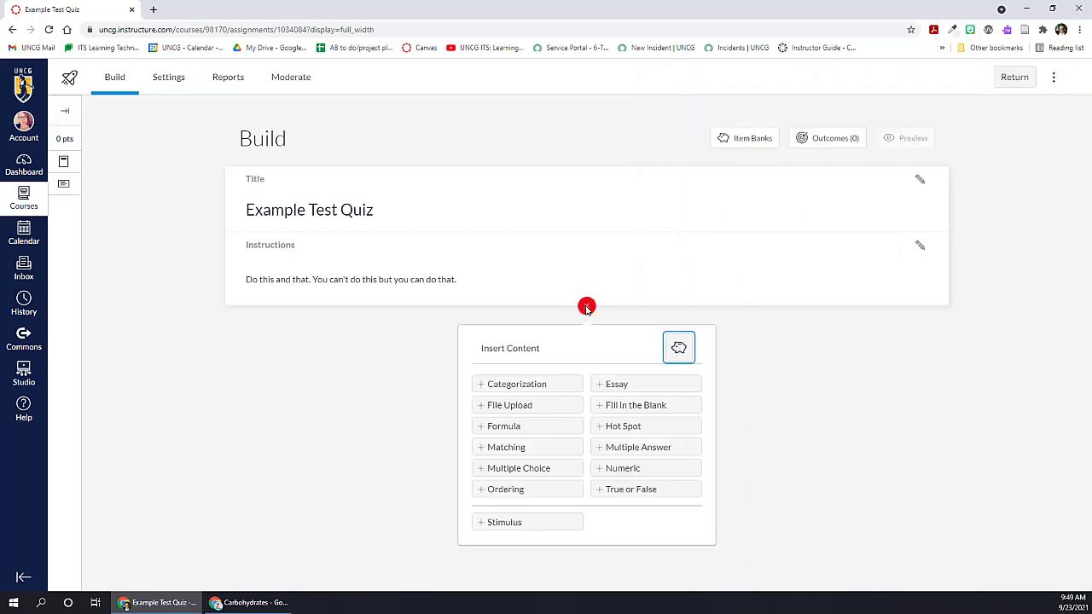
{"action": "left_click", "coordinate": [679, 348]}
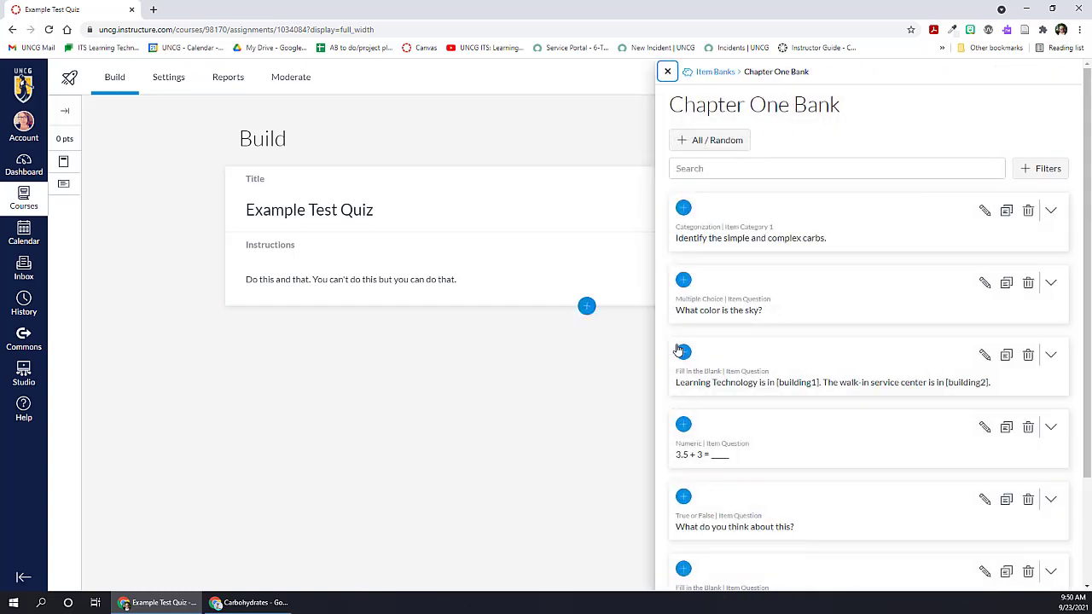
{"action": "left_click", "coordinate": [699, 142]}
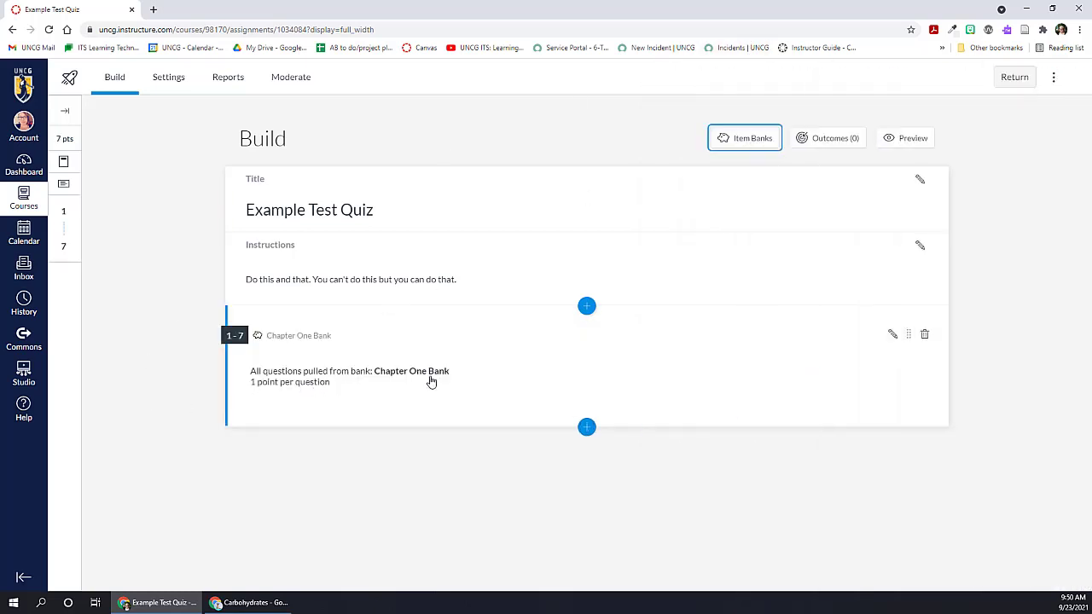
Step: Set the Chapter One Bank entry to randomly select 3 questions worth 5 points each
{"action": "left_click", "coordinate": [892, 337]}
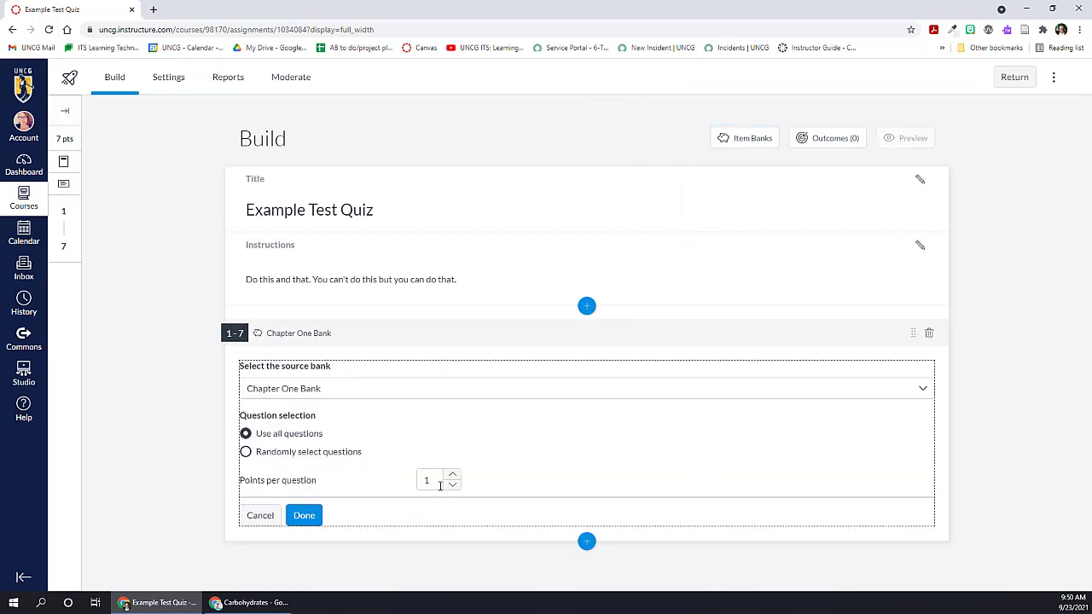
{"action": "left_click", "coordinate": [246, 452]}
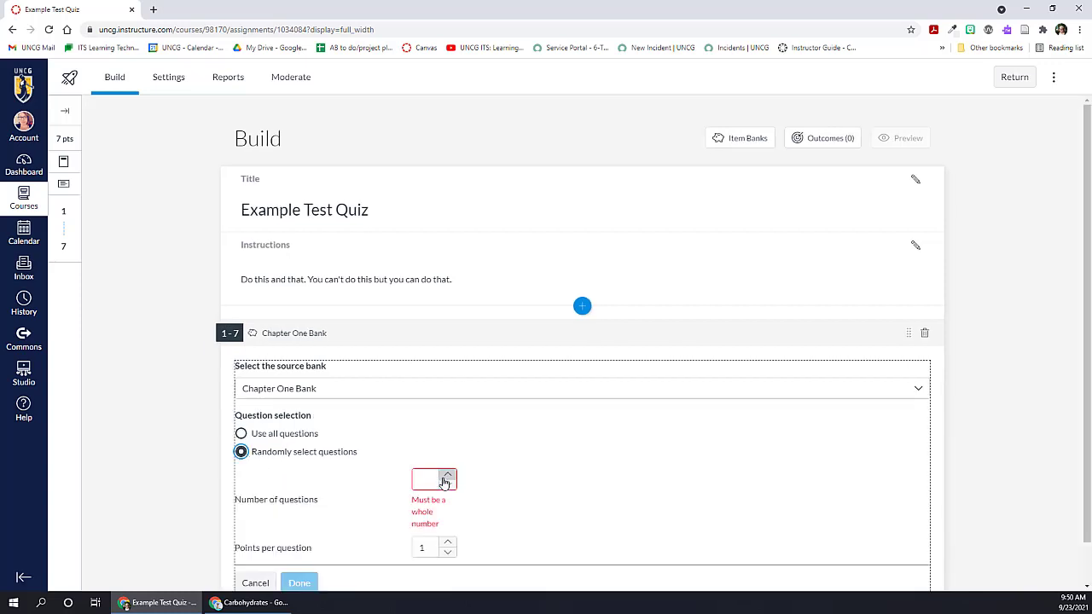
{"action": "left_click", "coordinate": [425, 480]}
{"action": "type", "text": "3"}
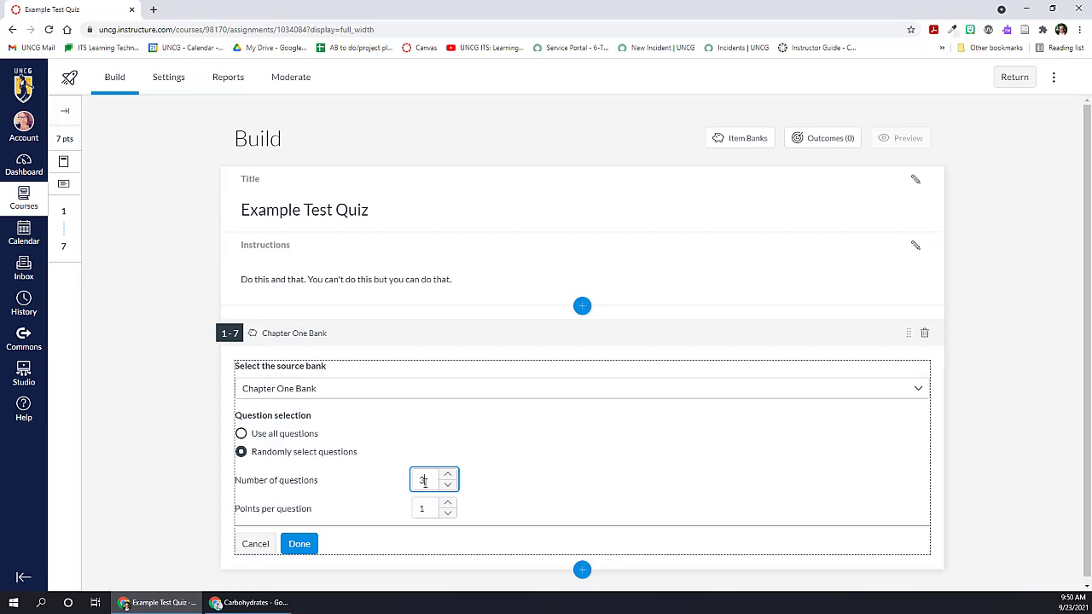
{"action": "left_click", "coordinate": [447, 504]}
{"action": "left_click", "coordinate": [447, 503]}
{"action": "left_click", "coordinate": [448, 503]}
{"action": "left_click", "coordinate": [448, 504]}
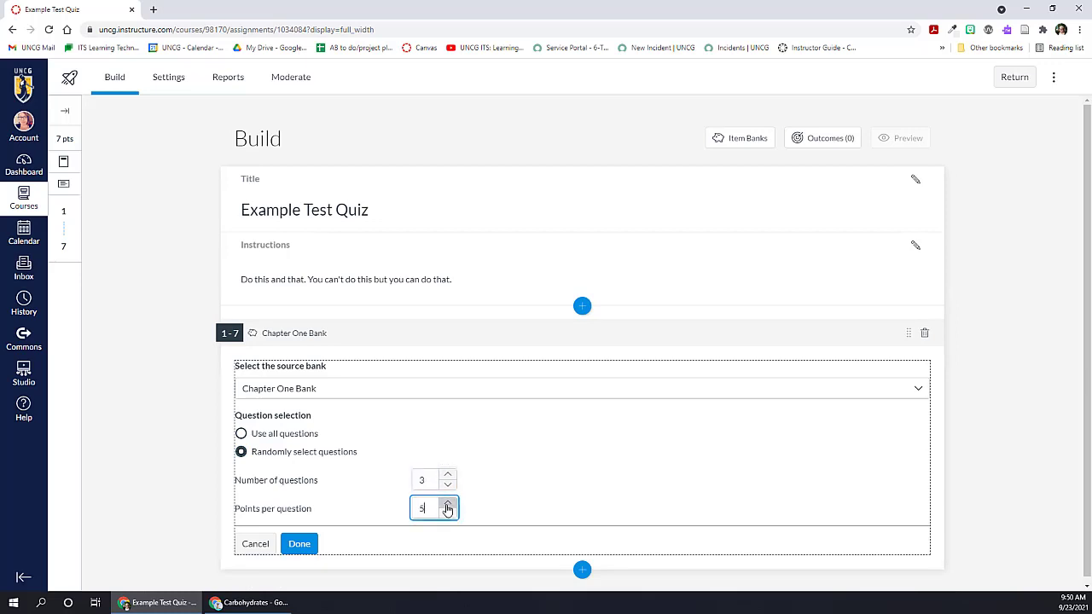
{"action": "left_click", "coordinate": [299, 543]}
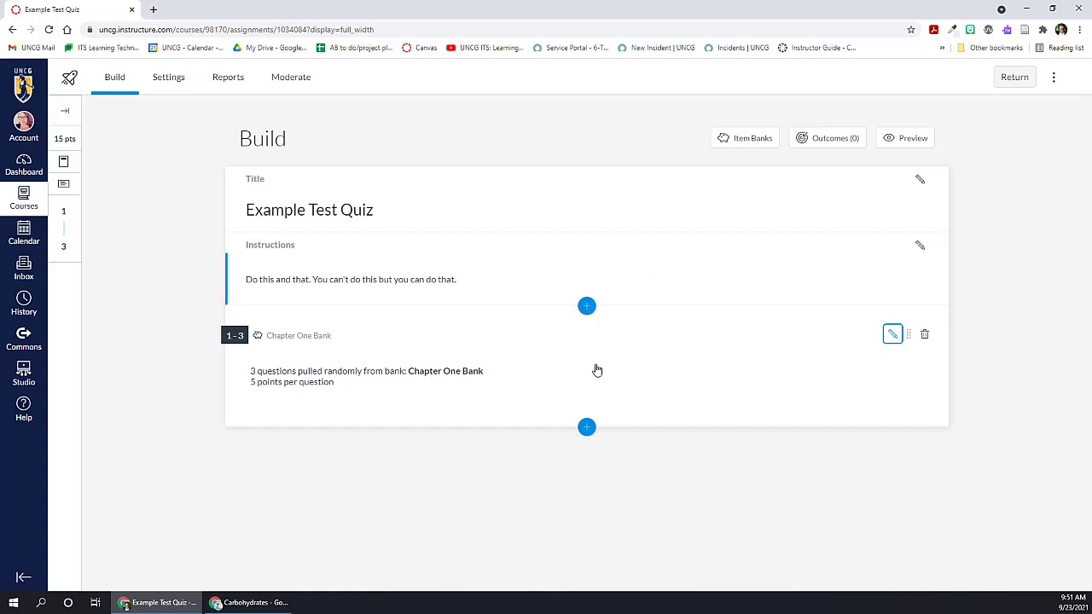
Step: Add a True or False question titled T/F1 stating that 6Tech at UNCG maintains a Knowledgebase of technology articles, with True as the answer
{"action": "left_click", "coordinate": [586, 427]}
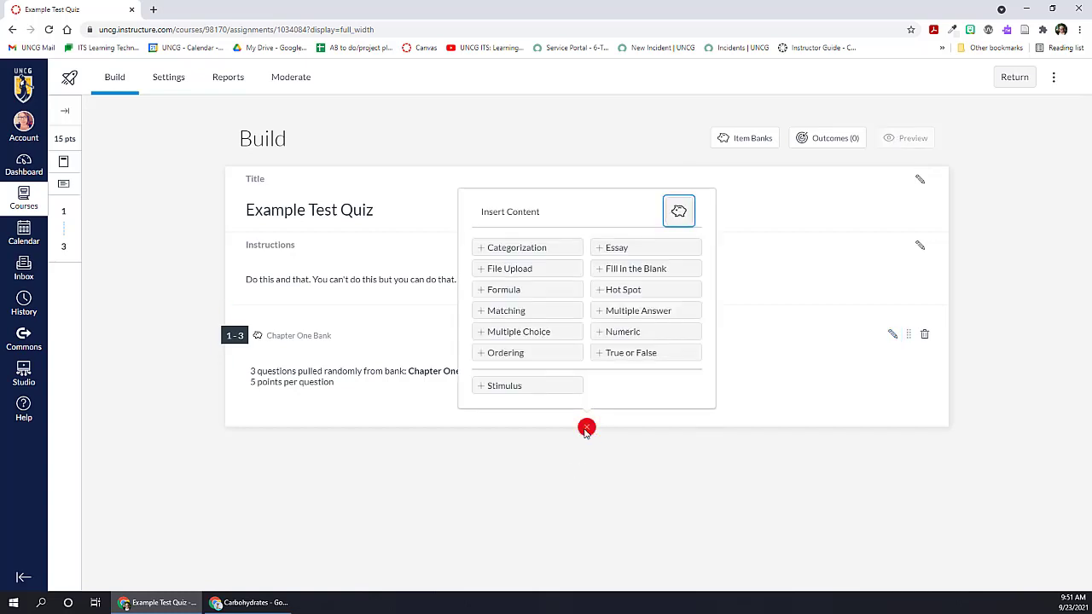
{"action": "left_click", "coordinate": [630, 352]}
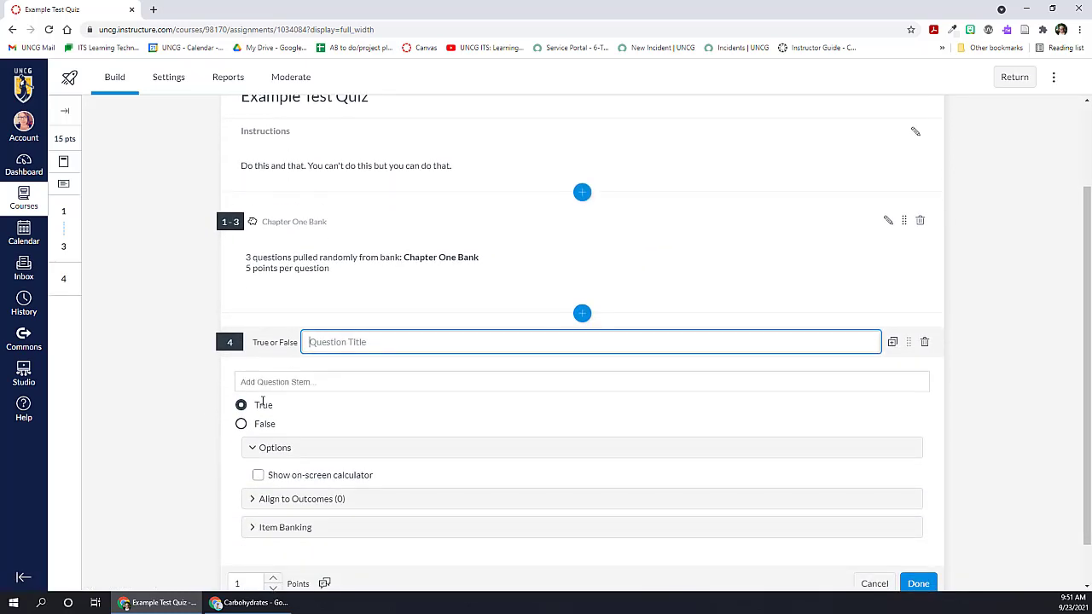
{"action": "type", "text": "T/F"}
{"action": "type", "text": "1"}
{"action": "left_click", "coordinate": [274, 381]}
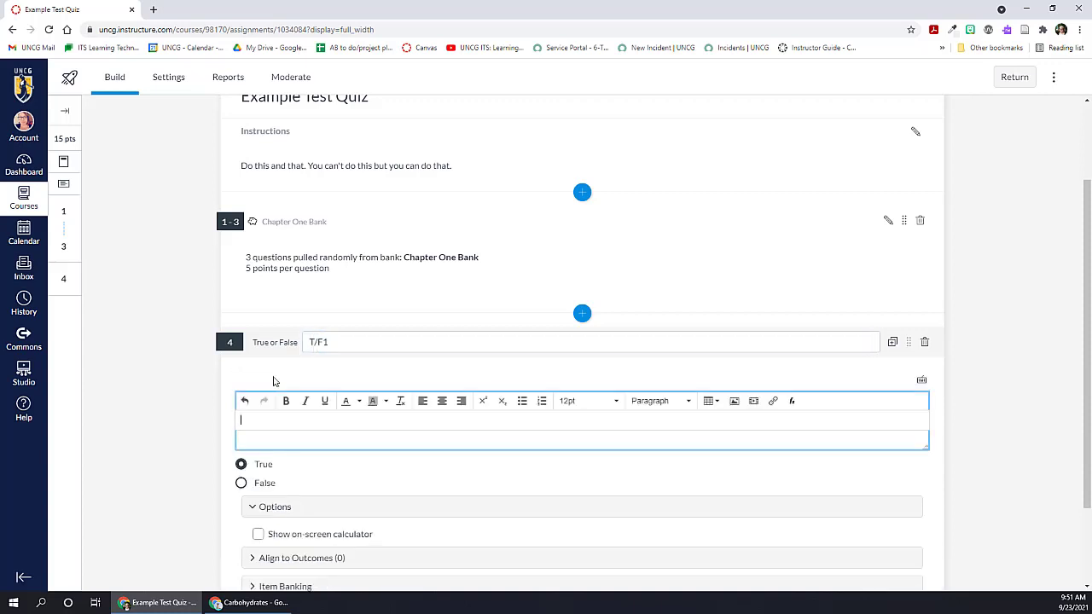
{"action": "type", "text": "6Tech at UNCG maintains a Knowledgebase of articles with relevant information for me about the technology available at UNCG."}
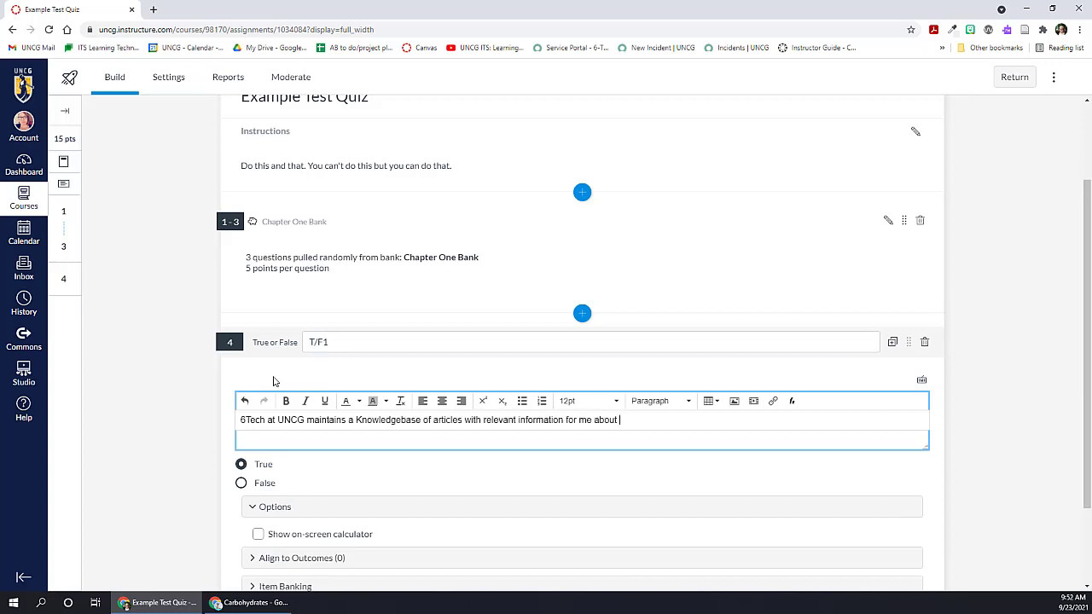
{"action": "left_click", "coordinate": [241, 465]}
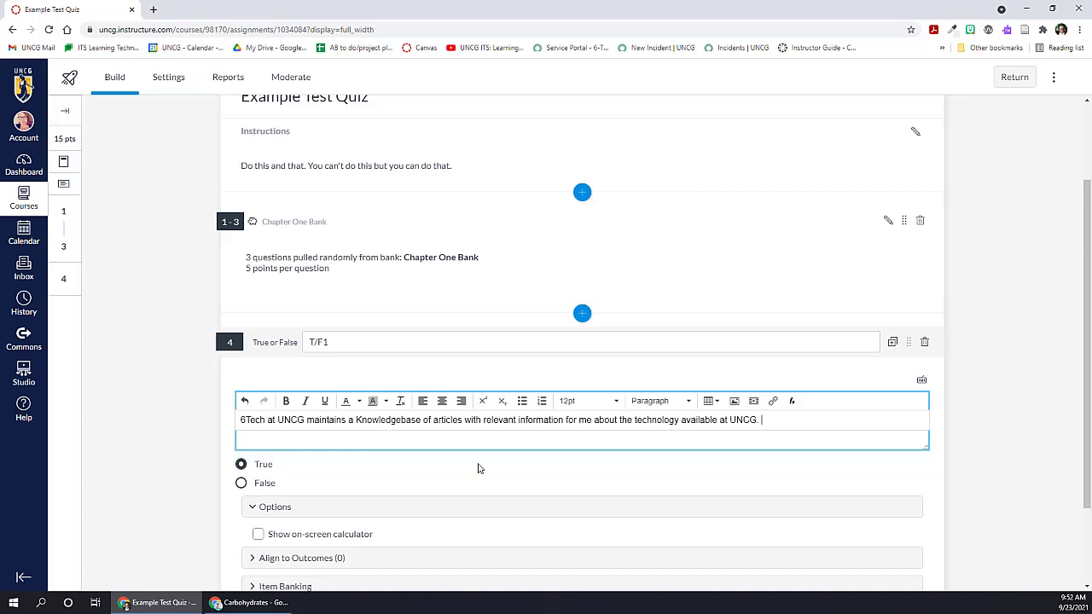
Step: Add the T/F1 question to the existing Sandbox Bank and save the question
{"action": "scroll", "coordinate": [407, 463], "scroll_direction": "down", "scroll_amount": 1}
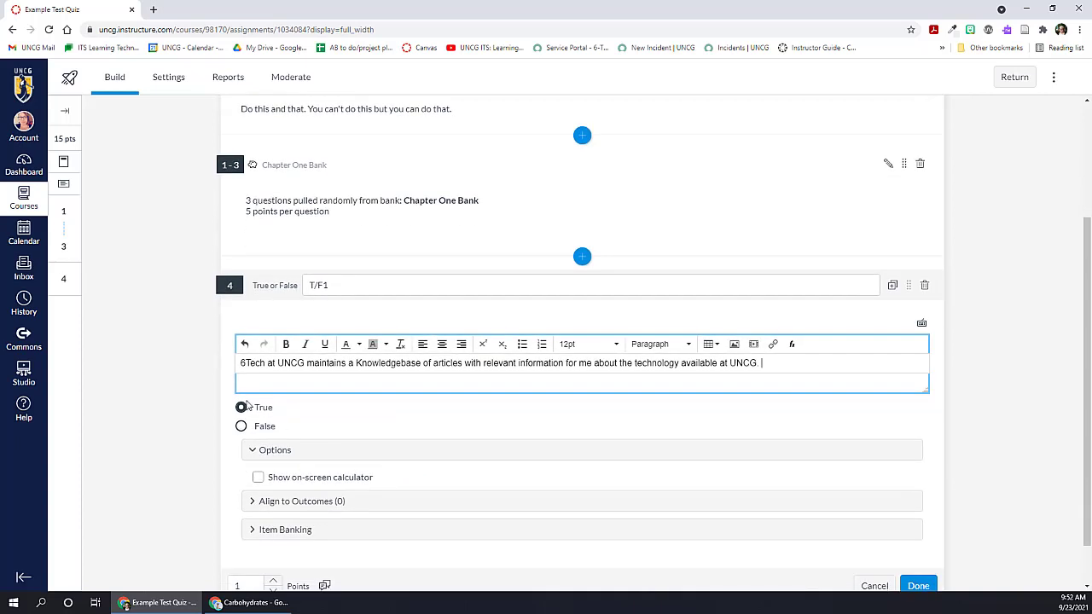
{"action": "scroll", "coordinate": [257, 479], "scroll_direction": "down", "scroll_amount": 1}
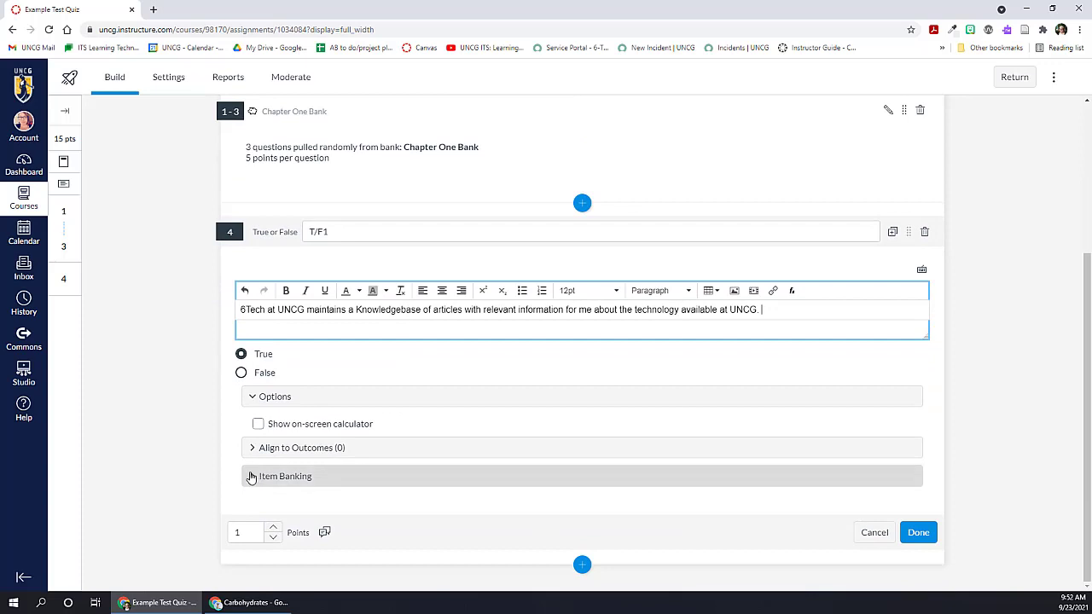
{"action": "left_click", "coordinate": [250, 476]}
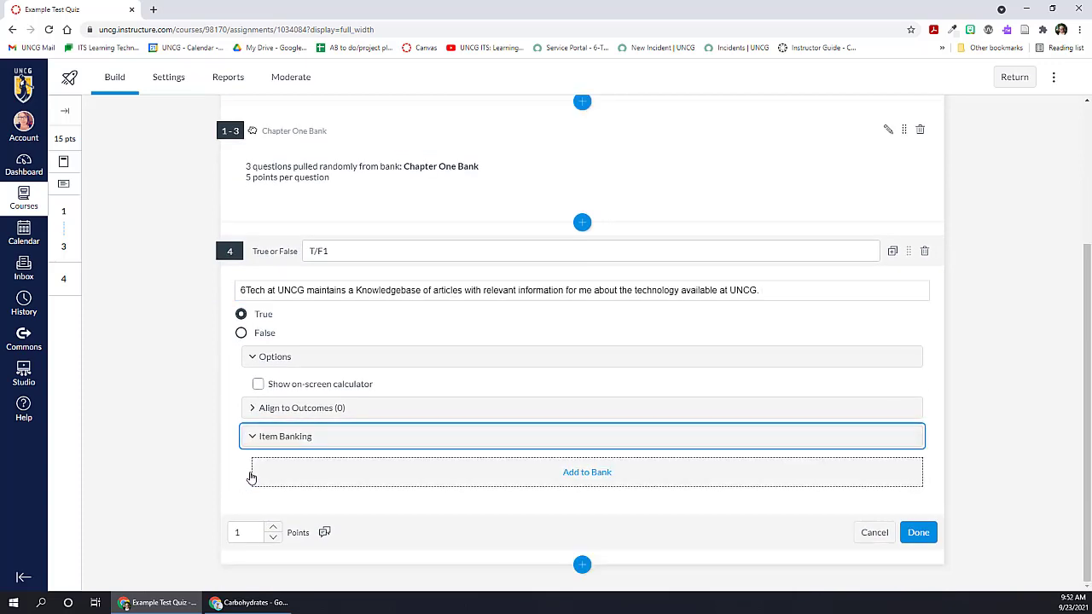
{"action": "left_click", "coordinate": [585, 472]}
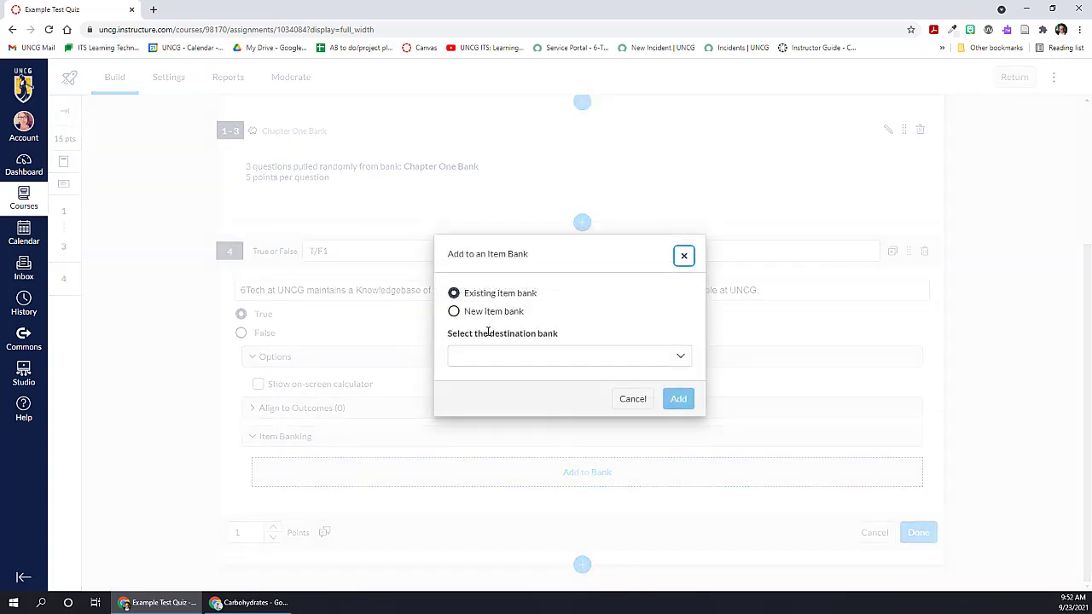
{"action": "left_click", "coordinate": [677, 356]}
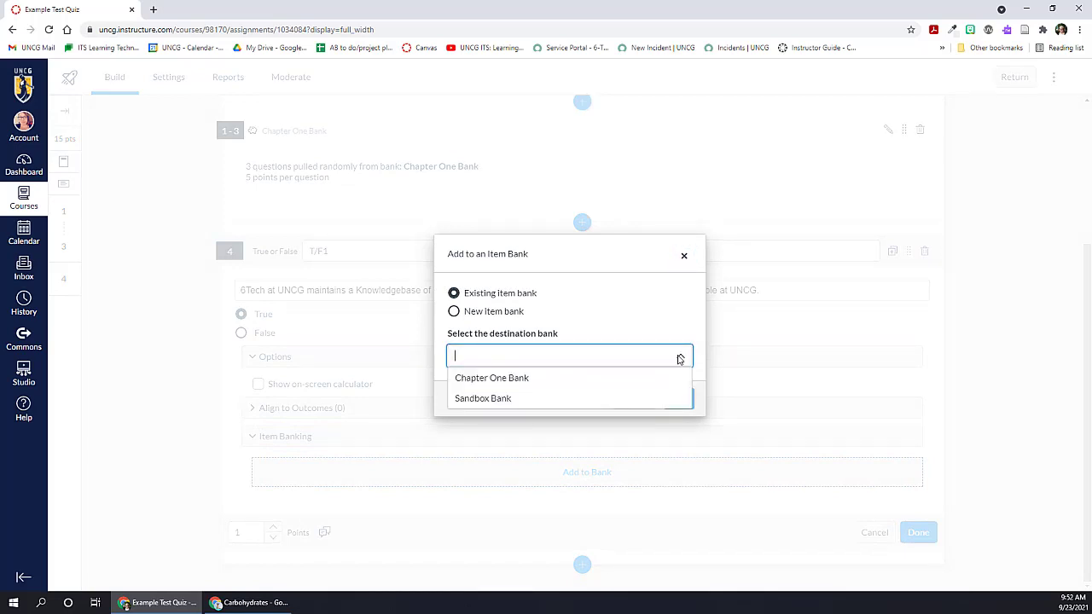
{"action": "left_click", "coordinate": [521, 395]}
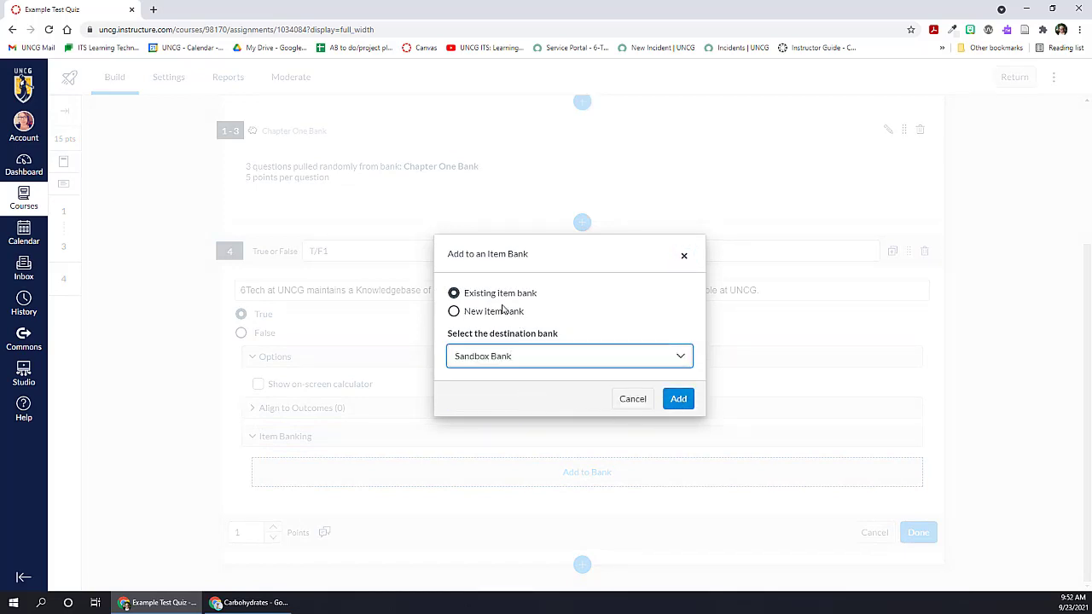
{"action": "left_click", "coordinate": [678, 399]}
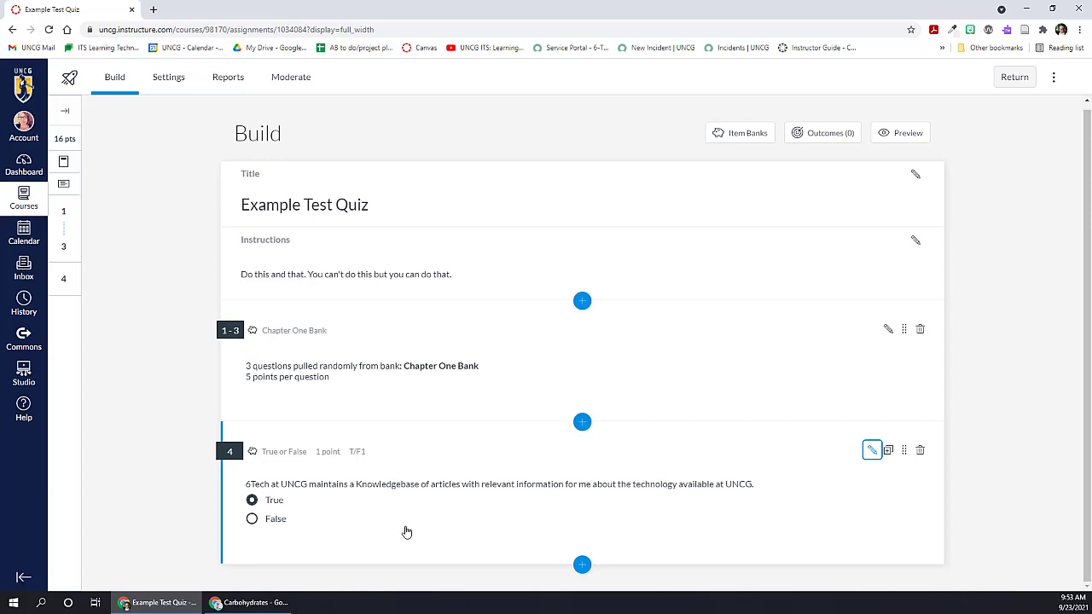
Step: Return to the course's Quizzes list and look at the Migrate option for Unit One Quiz
{"action": "left_click", "coordinate": [1013, 80]}
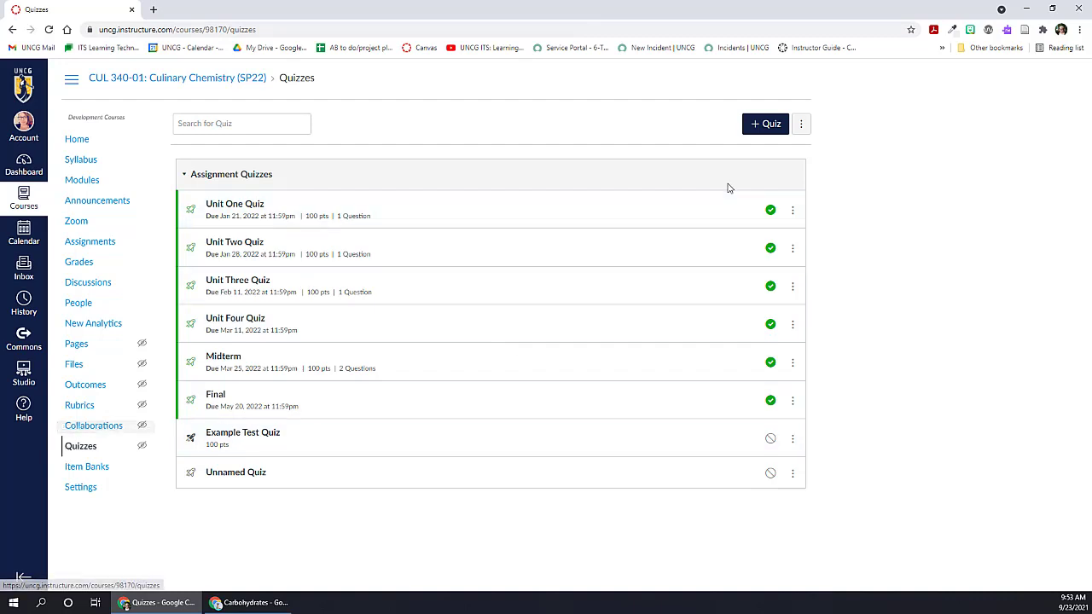
{"action": "left_click", "coordinate": [792, 211]}
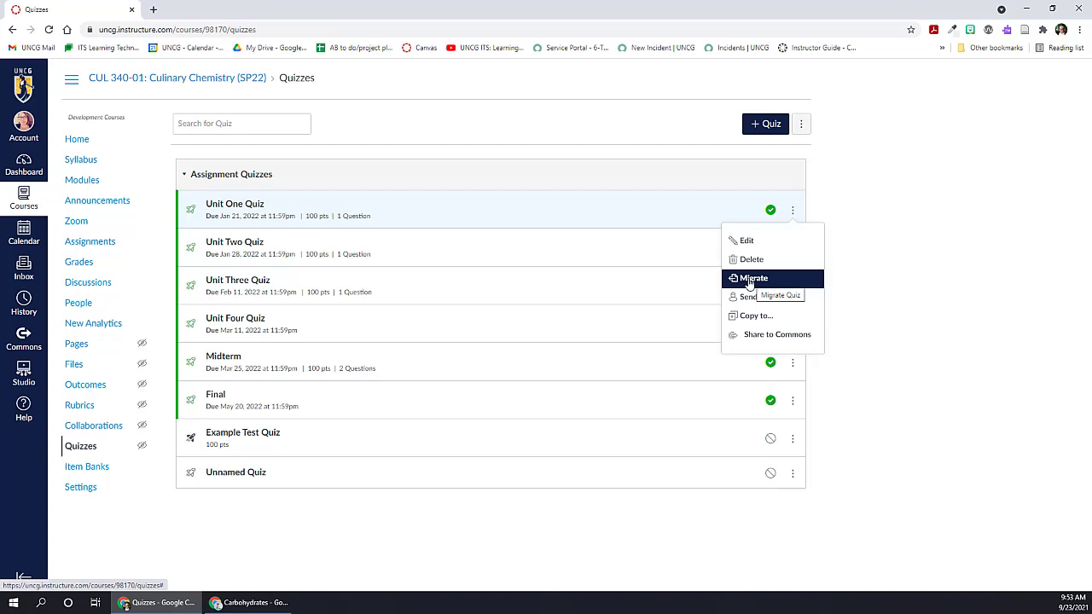
{"action": "left_click", "coordinate": [982, 261]}
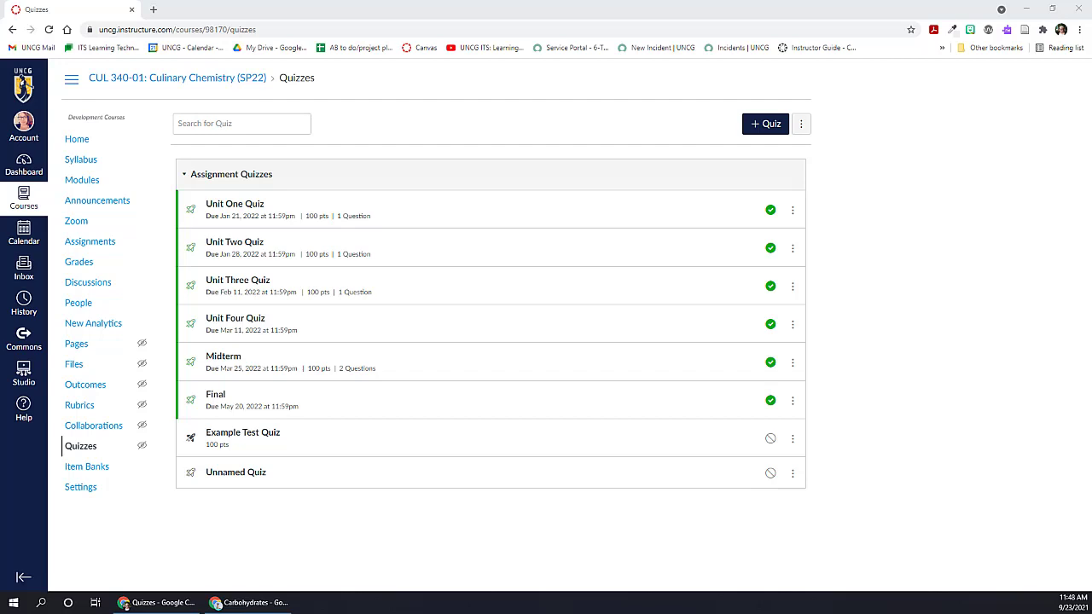
Step: Open Example Test Quiz from the Quizzes list and go to its Build page
{"action": "left_click", "coordinate": [245, 436]}
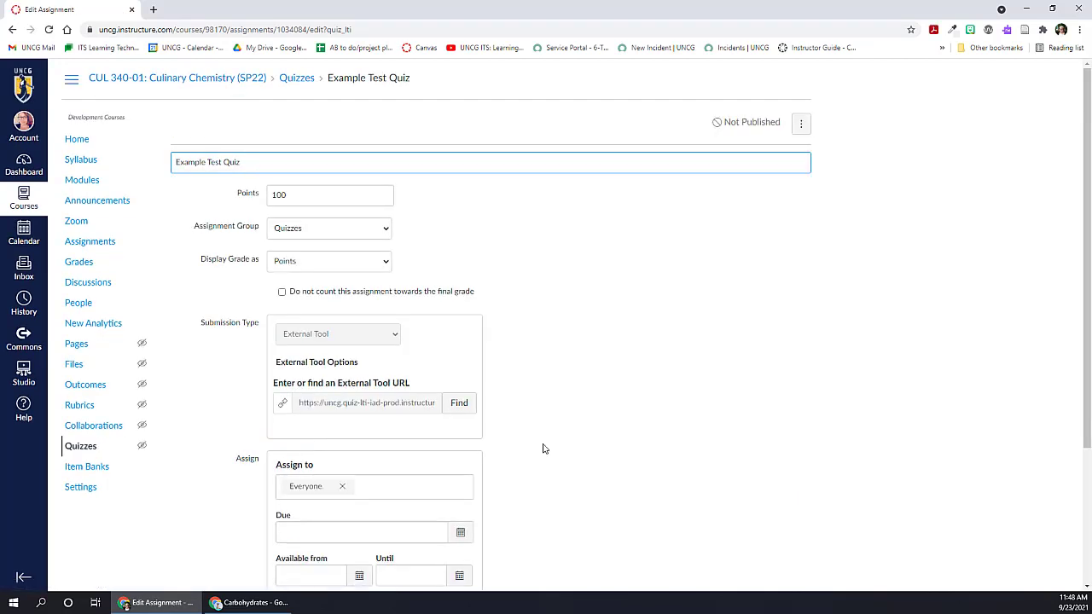
{"action": "scroll", "coordinate": [633, 475], "scroll_direction": "down", "scroll_amount": 3}
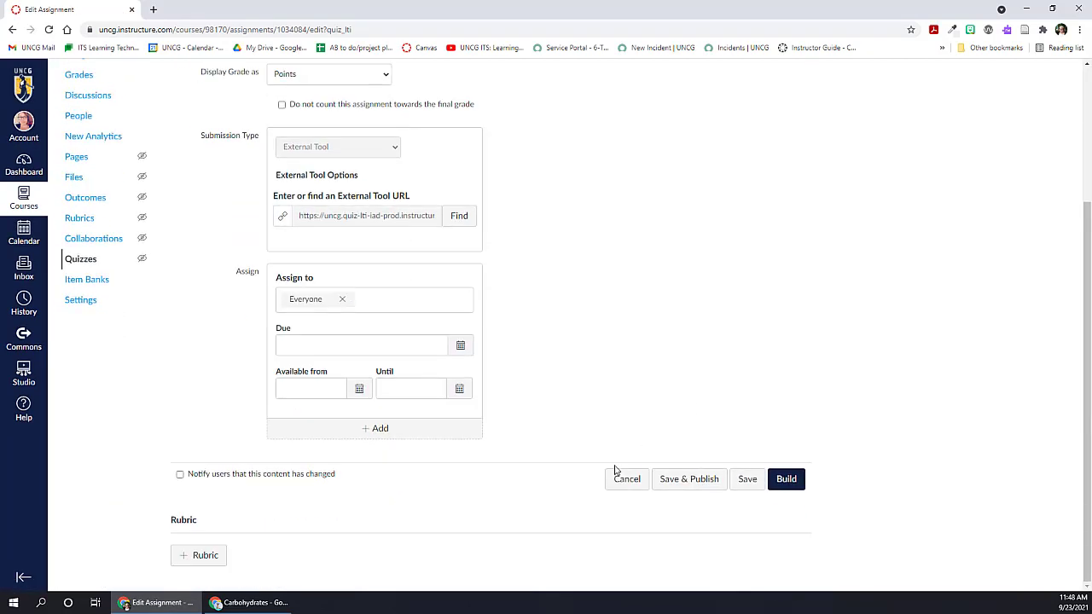
{"action": "left_click", "coordinate": [799, 480]}
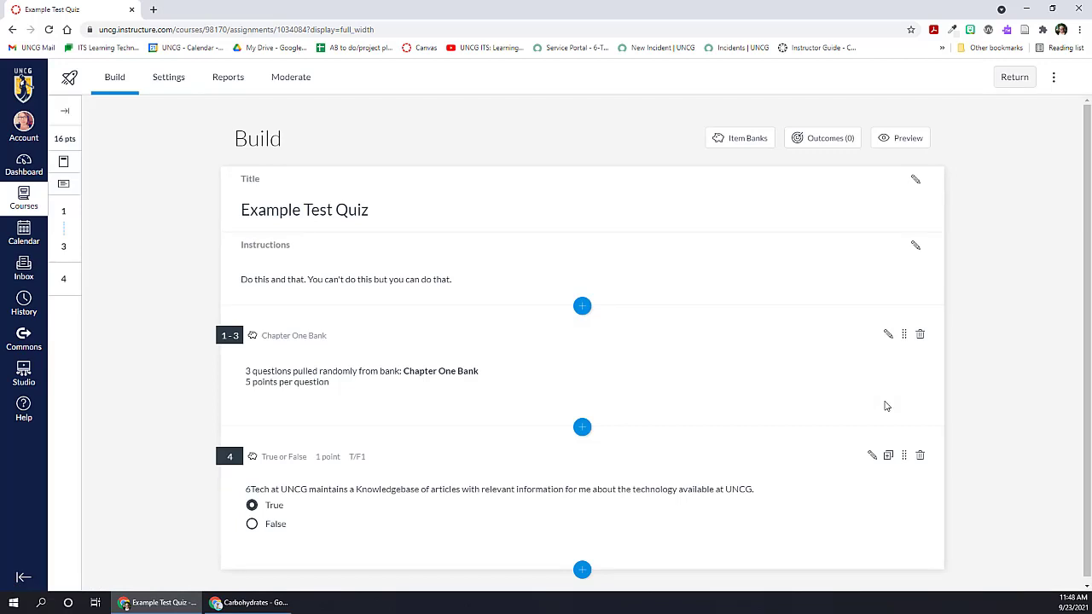
Step: Add a Categorization question after question 4, titled Simple/Complex, with the stem "Identify the simple and complex carbohydrates from the list."
{"action": "scroll", "coordinate": [977, 453], "scroll_direction": "down", "scroll_amount": 1}
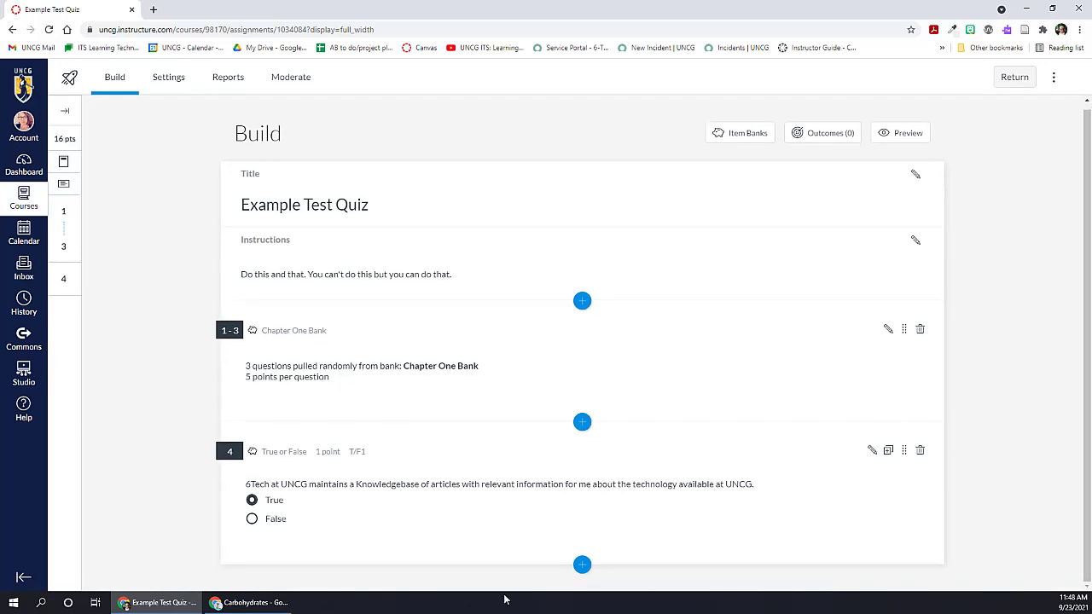
{"action": "left_click", "coordinate": [581, 566]}
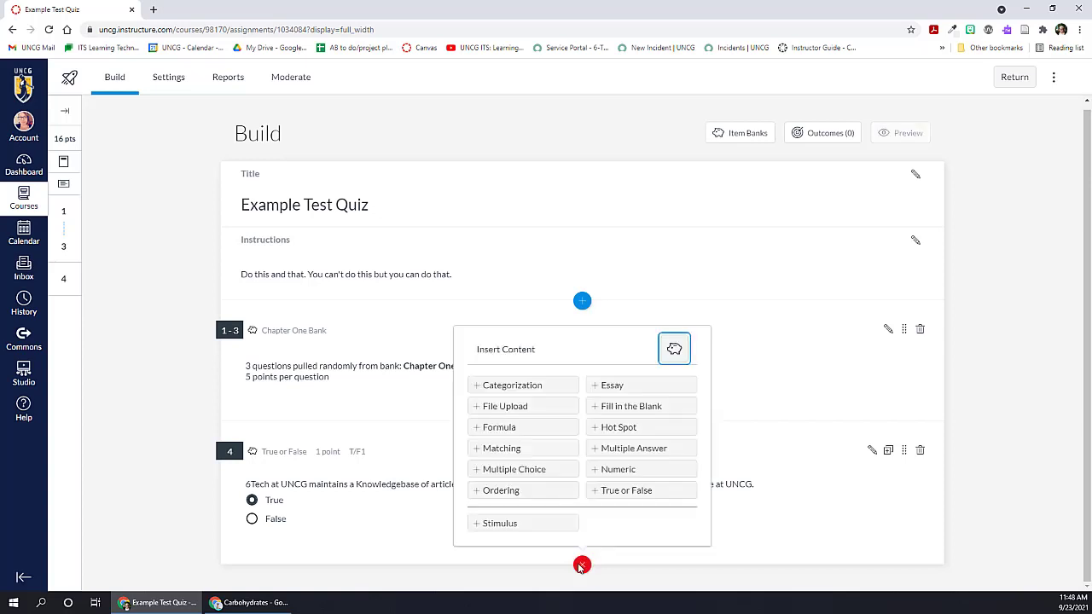
{"action": "left_click", "coordinate": [511, 385]}
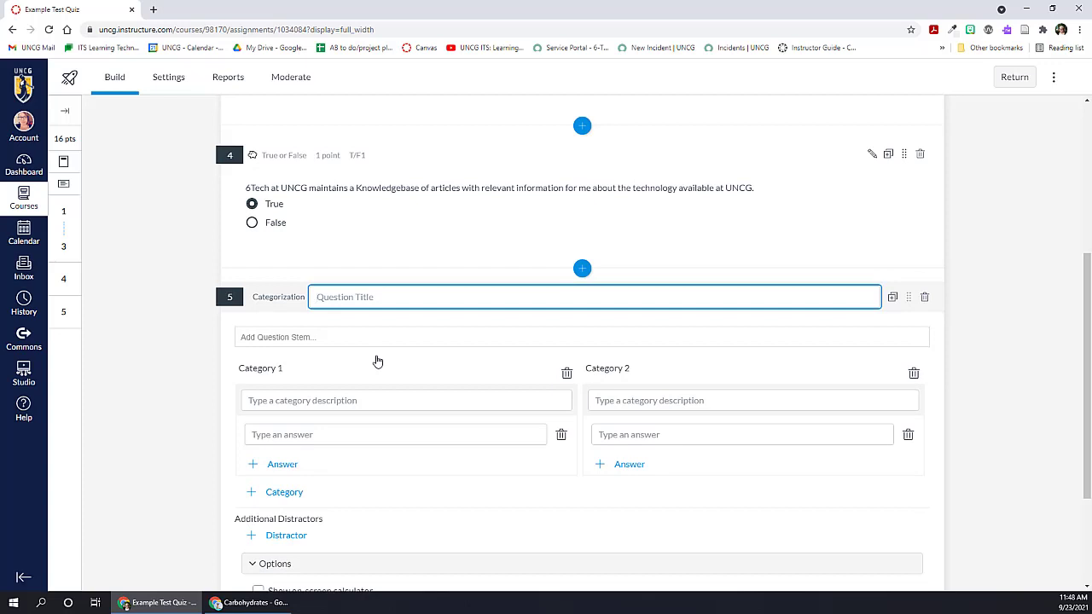
{"action": "type", "text": "Simple/Complex"}
{"action": "left_click", "coordinate": [284, 338]}
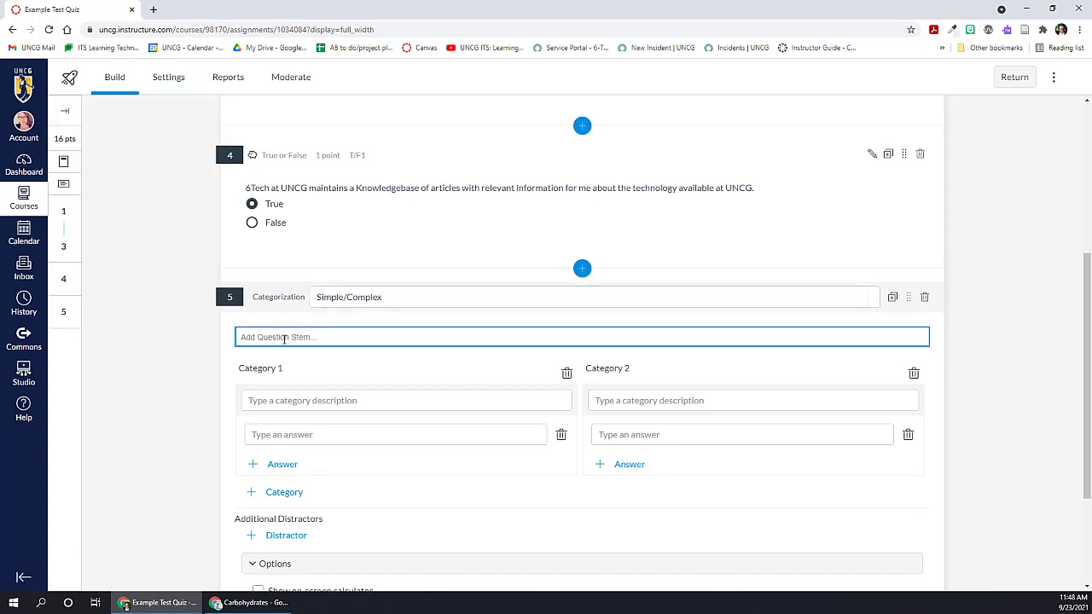
{"action": "type", "text": "Identify the simple and complex carbohydrates from the list"}
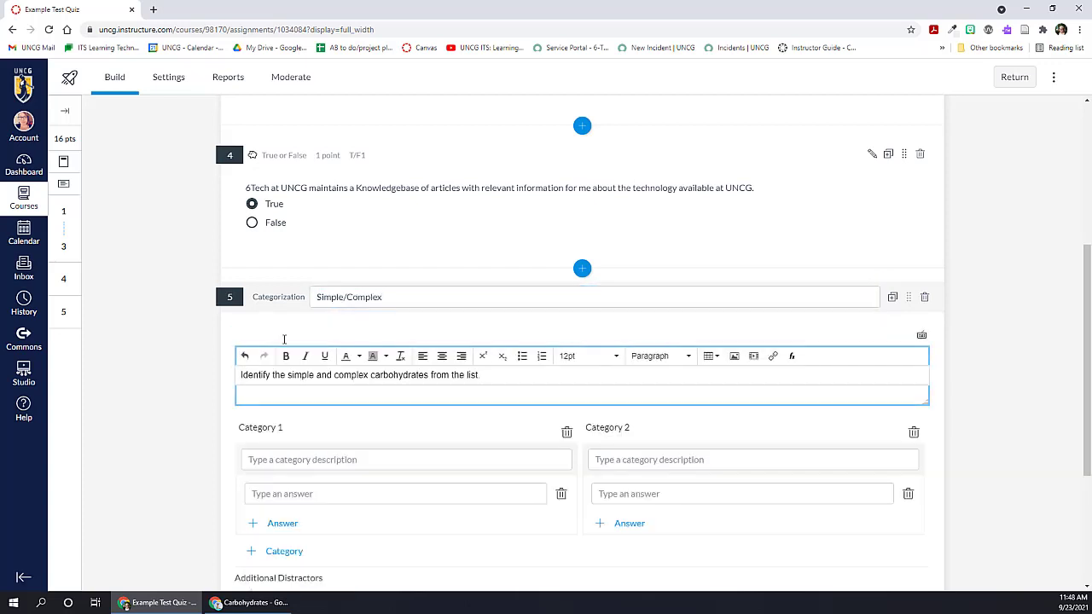
Step: Name the question's two categories Simple Carbohydrates and Complex Carbohydrates
{"action": "scroll", "coordinate": [236, 397], "scroll_direction": "down", "scroll_amount": 2}
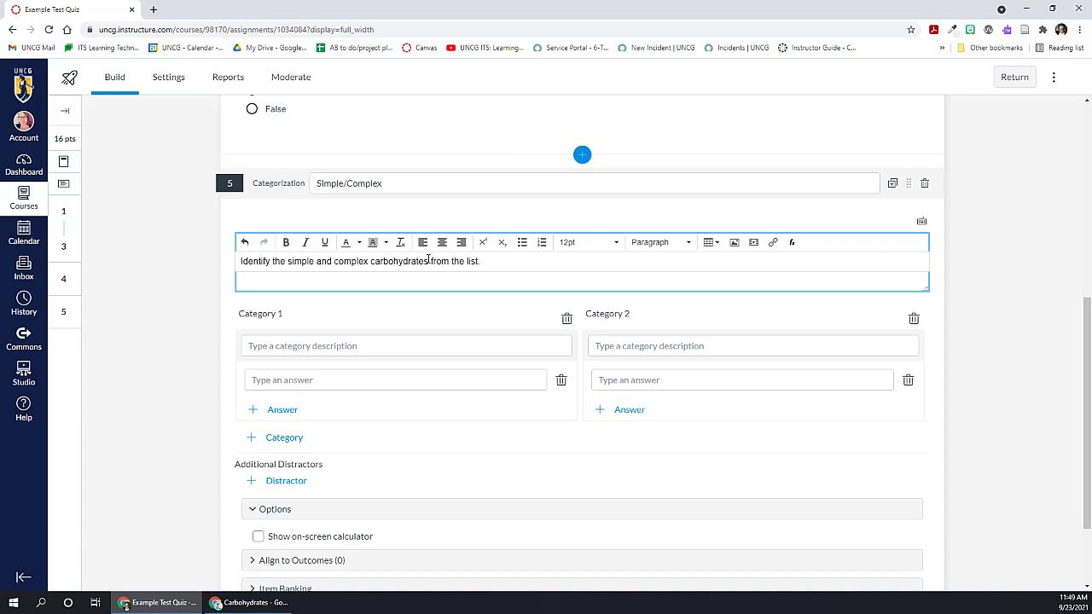
{"action": "left_click", "coordinate": [337, 346]}
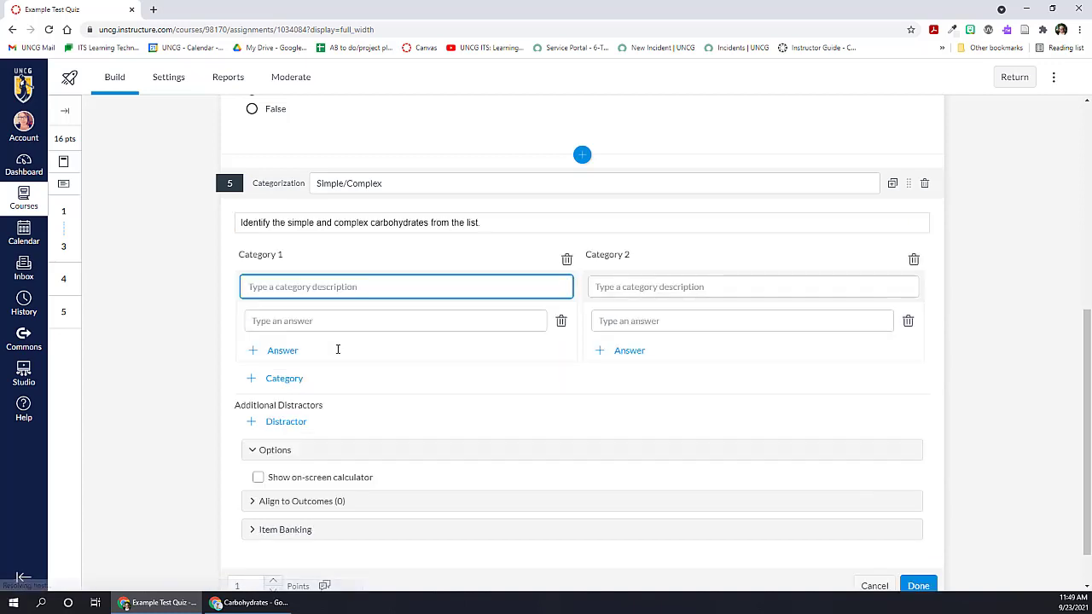
{"action": "type", "text": "Simple Car"}
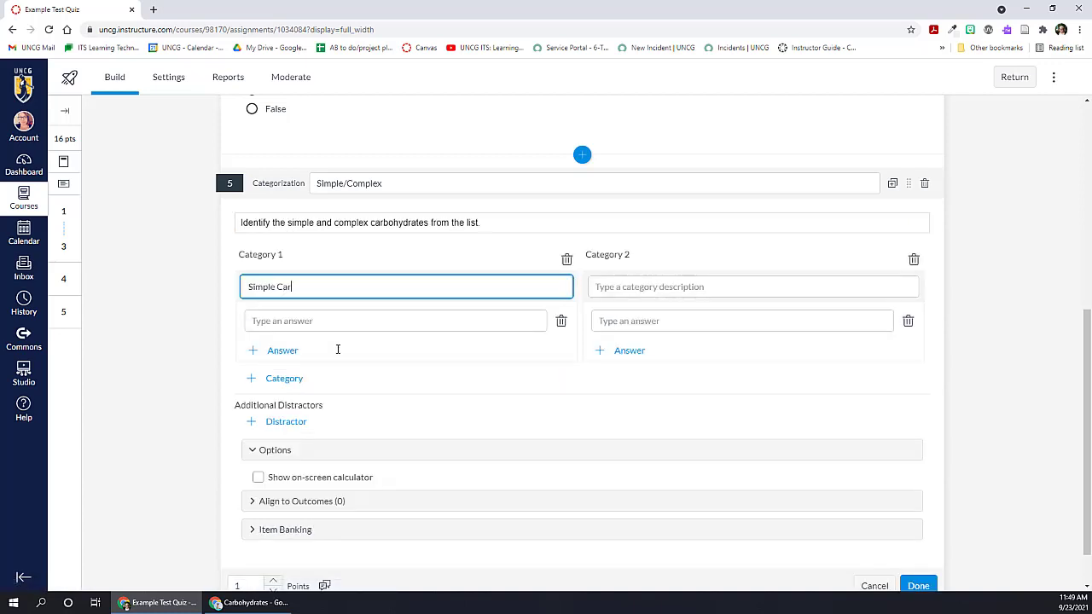
{"action": "type", "text": "bohydrates"}
{"action": "key", "text": "Tab"}
{"action": "left_click", "coordinate": [607, 284]}
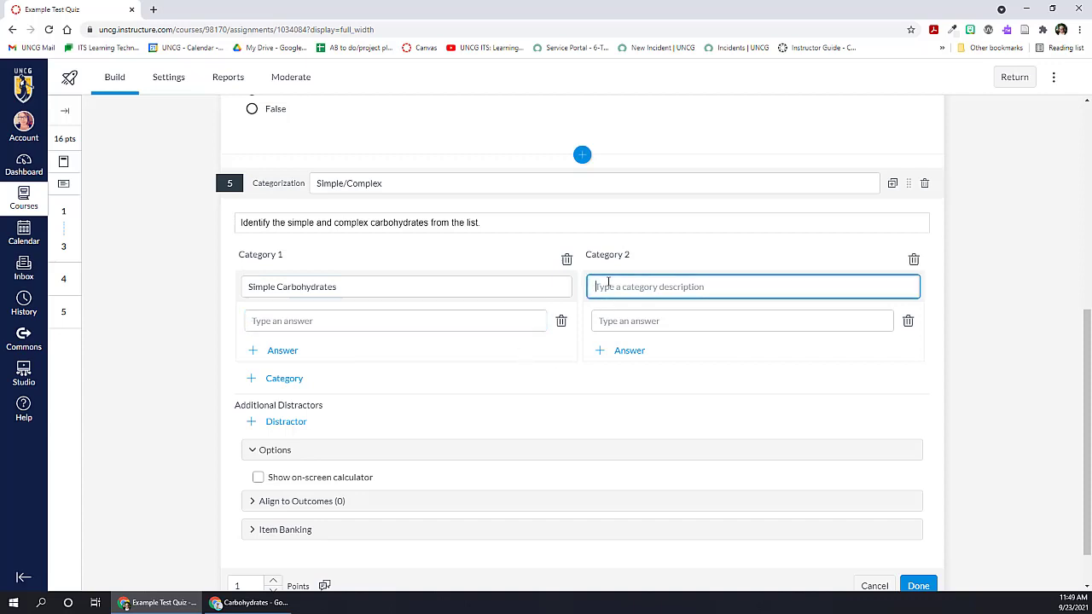
{"action": "type", "text": "Complex Carbohydrates"}
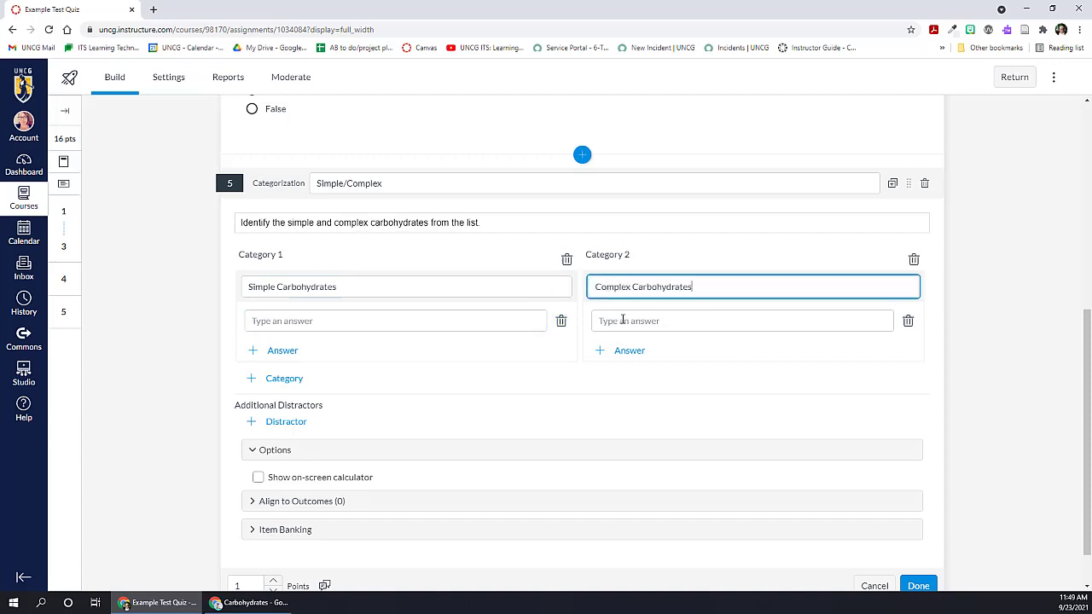
Step: Enter Fruit juice and Table sugar as simple answers, Rice, Corn and Oats as complex answers, and Chicken as an additional distractor
{"action": "left_click", "coordinate": [367, 321]}
{"action": "type", "text": "Fruit juice"}
{"action": "left_click", "coordinate": [283, 349]}
{"action": "type", "text": "Table sugar"}
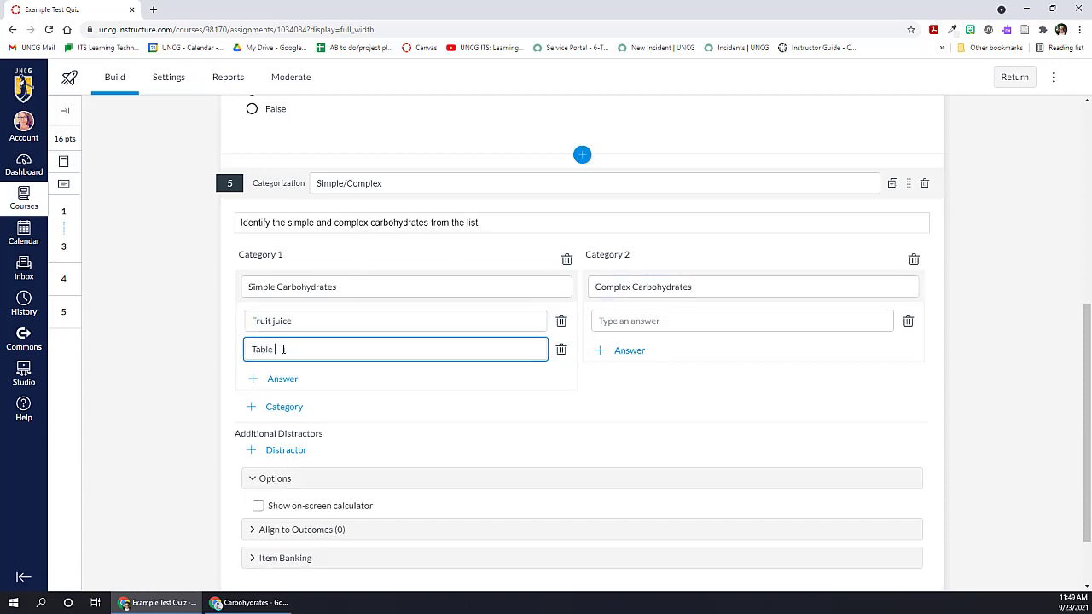
{"action": "left_click", "coordinate": [607, 320]}
{"action": "type", "text": "Rice"}
{"action": "left_click", "coordinate": [614, 350]}
{"action": "type", "text": "CornOats"}
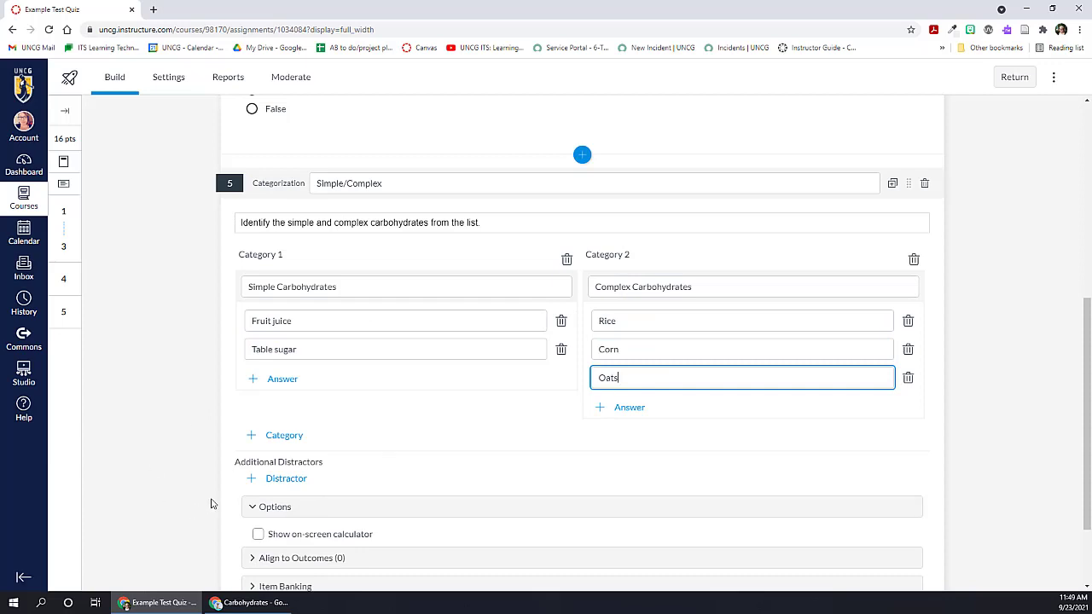
{"action": "left_click", "coordinate": [253, 481]}
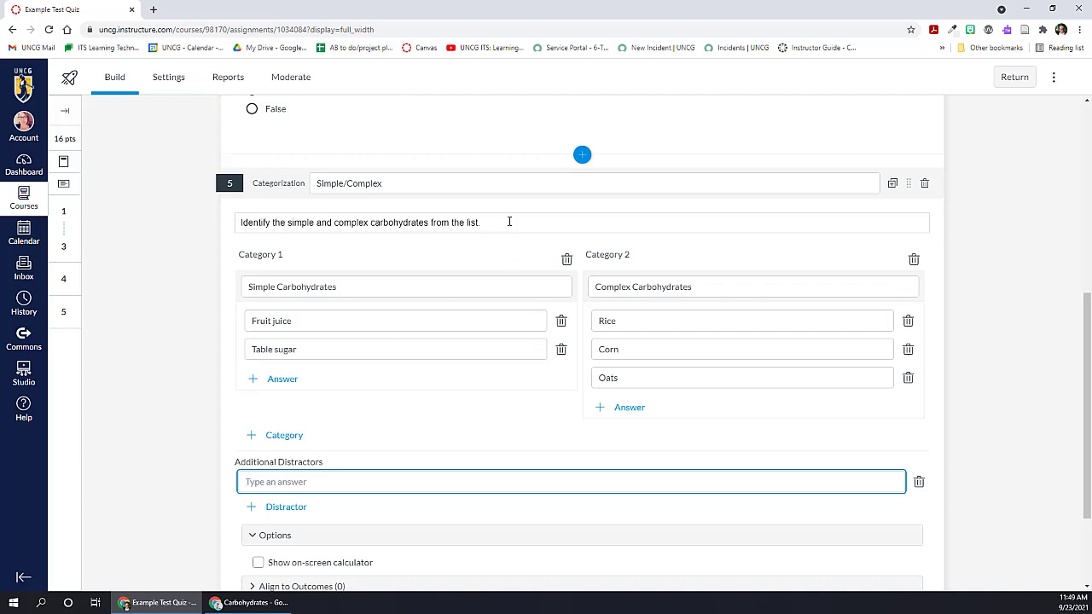
{"action": "type", "text": "Chicken"}
Step: Enable the on-screen calculator for the Categorization question, try the Scientific type, and set it to Basic calculator
{"action": "scroll", "coordinate": [206, 476], "scroll_direction": "down", "scroll_amount": 2}
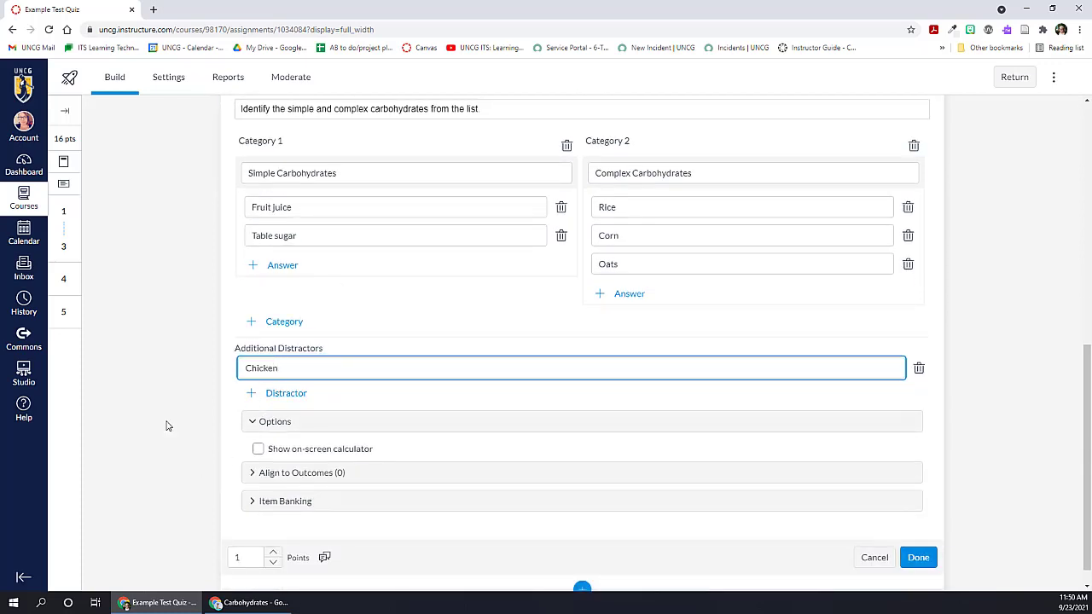
{"action": "scroll", "coordinate": [170, 429], "scroll_direction": "down", "scroll_amount": 1}
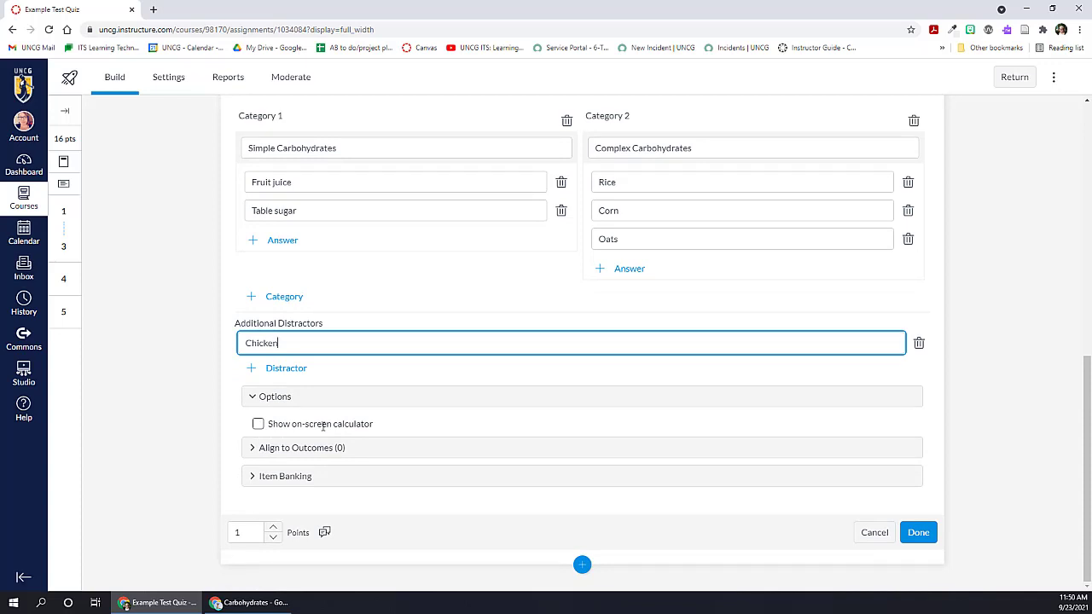
{"action": "left_click", "coordinate": [261, 425]}
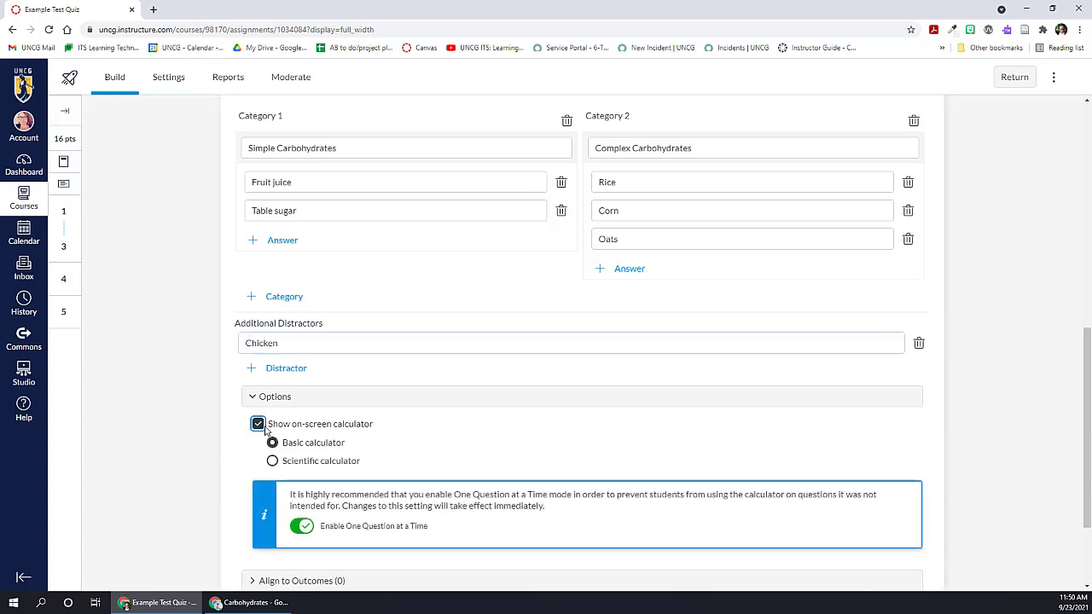
{"action": "left_click", "coordinate": [272, 461]}
{"action": "left_click", "coordinate": [272, 443]}
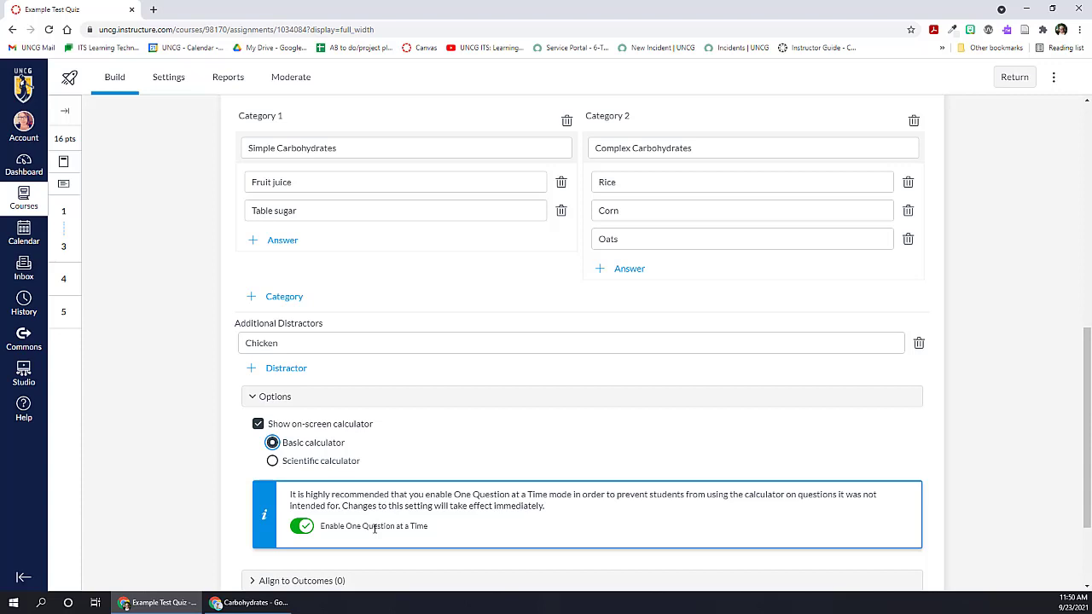
Step: Turn off the on-screen calculator for the Categorization question and save the question with 5 points
{"action": "left_click", "coordinate": [257, 423]}
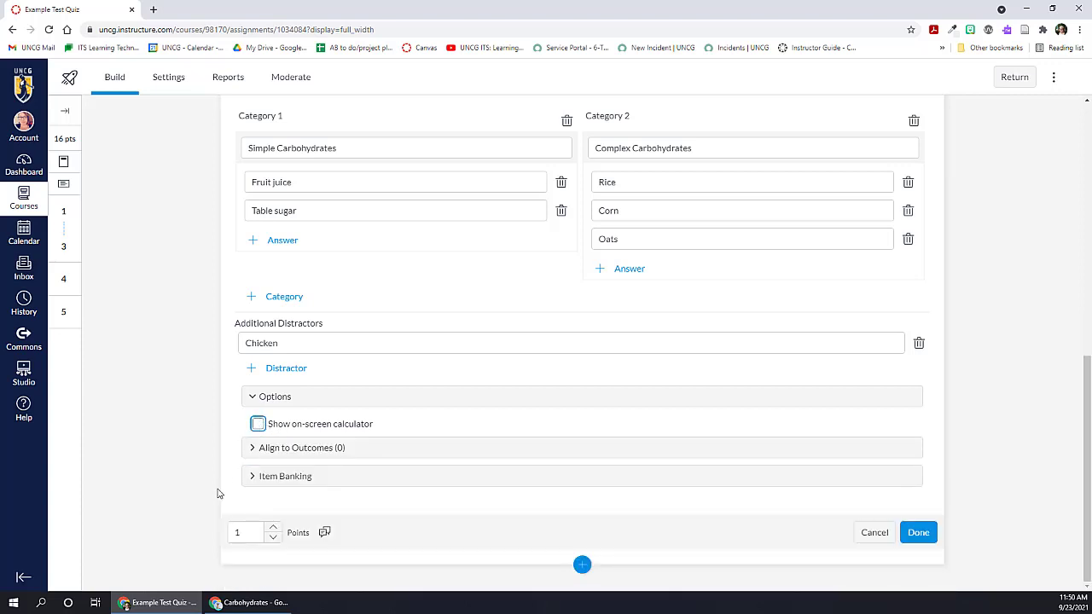
{"action": "left_click", "coordinate": [255, 529]}
{"action": "double_click", "coordinate": [272, 528]}
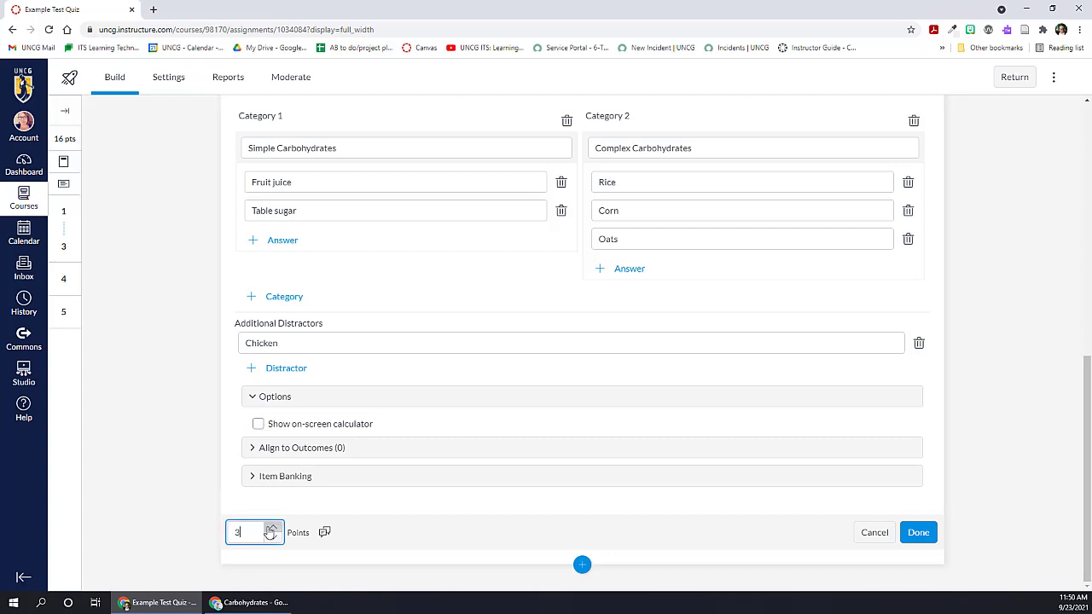
{"action": "left_click", "coordinate": [909, 534]}
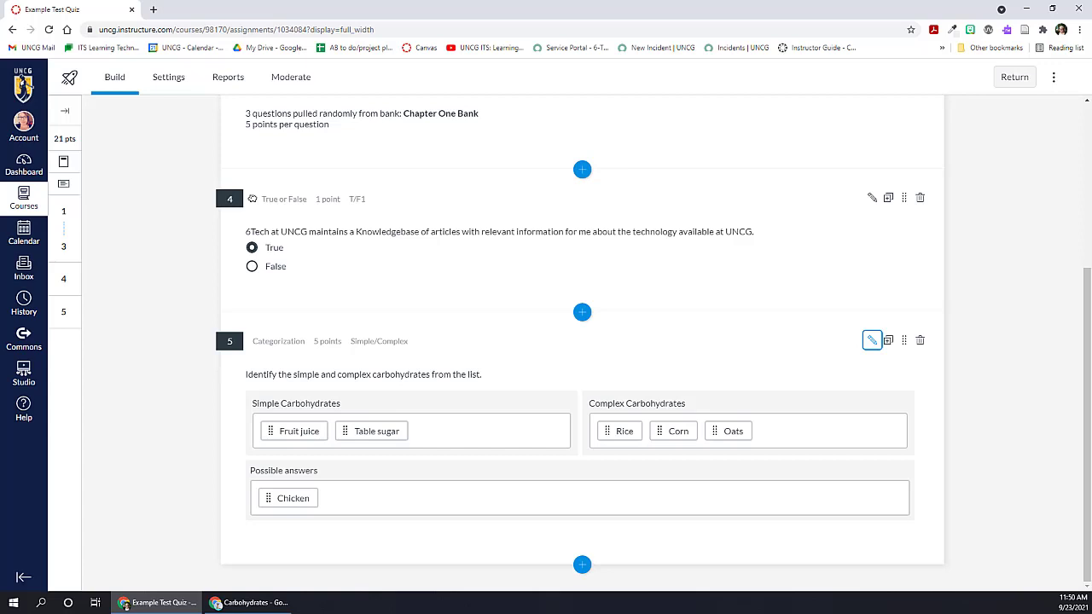
Step: Add an Ordering question after question 5, titled Carb content, with the stem "Rank the following foods in order from the highest carbohydrate content to the lowest."
{"action": "left_click", "coordinate": [582, 565]}
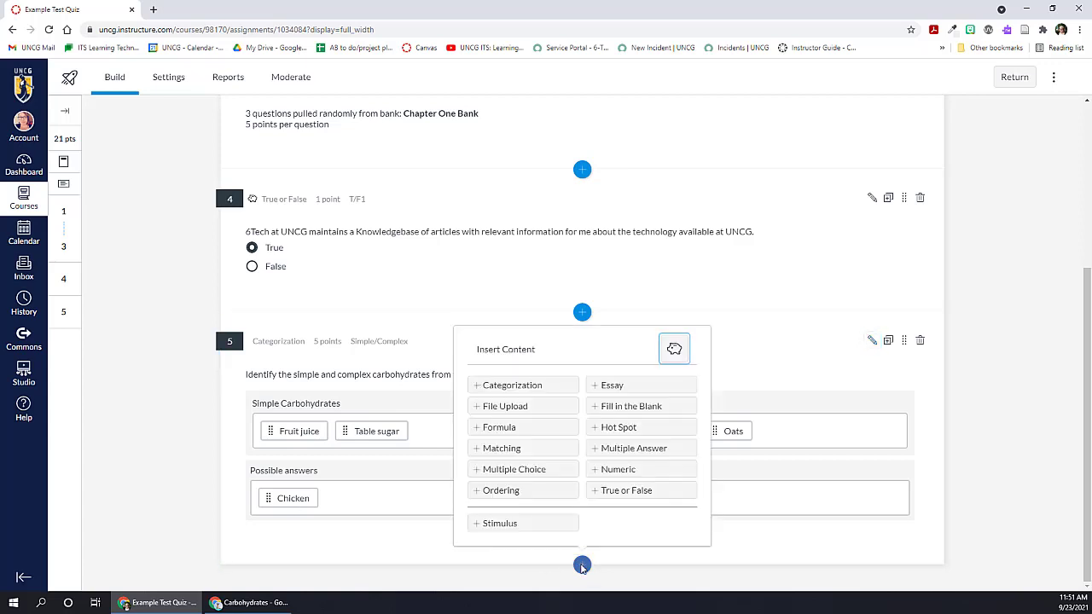
{"action": "left_click", "coordinate": [501, 490]}
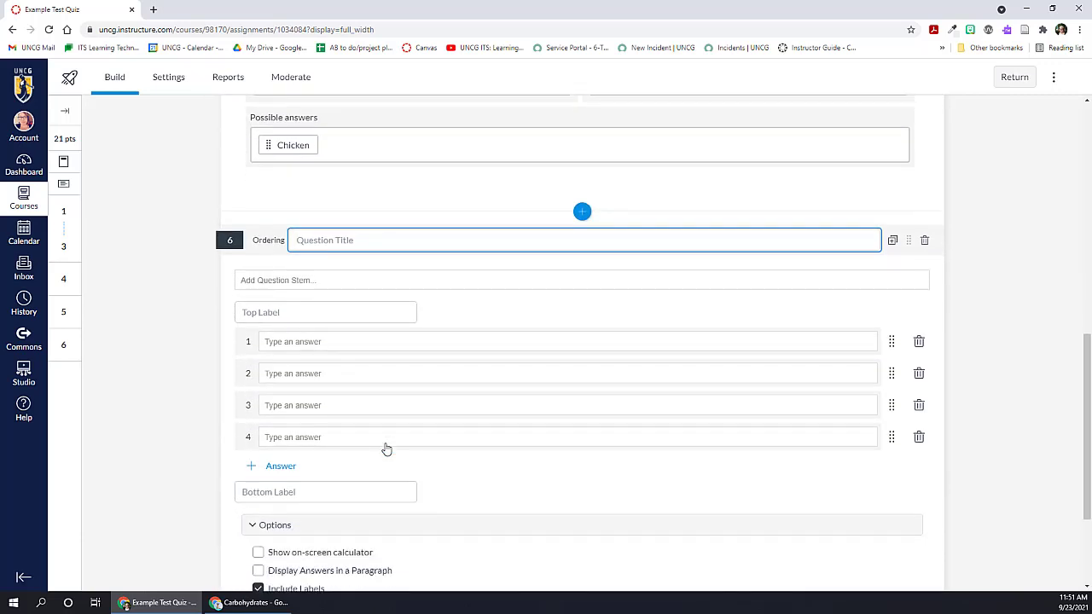
{"action": "type", "text": "Carb content"}
{"action": "left_click", "coordinate": [295, 281]}
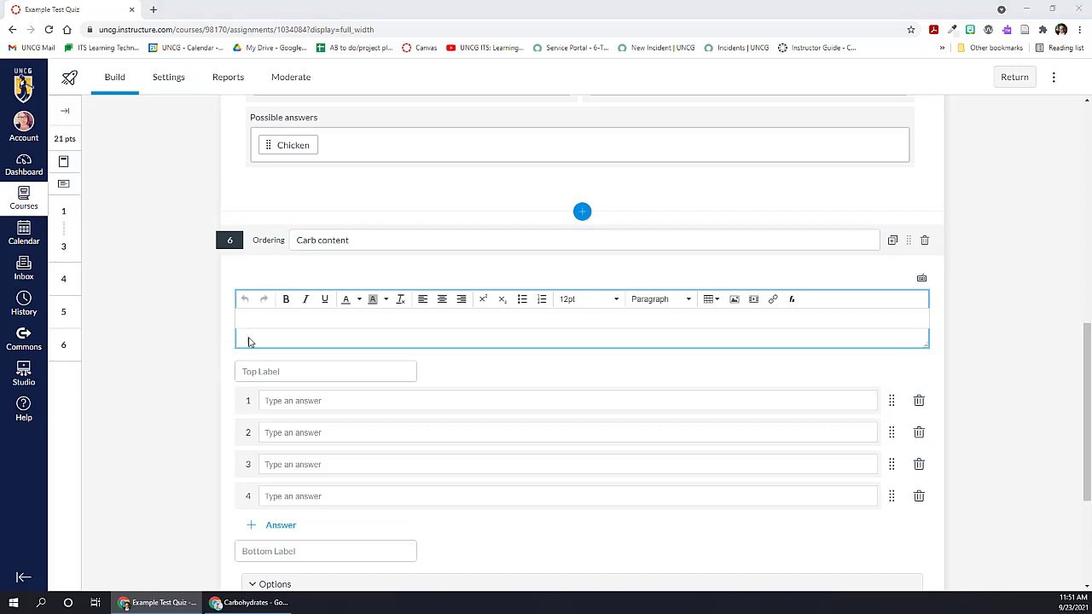
{"action": "type", "text": "Rank the following foods in order from the highest carbohydrate content to the lowest."}
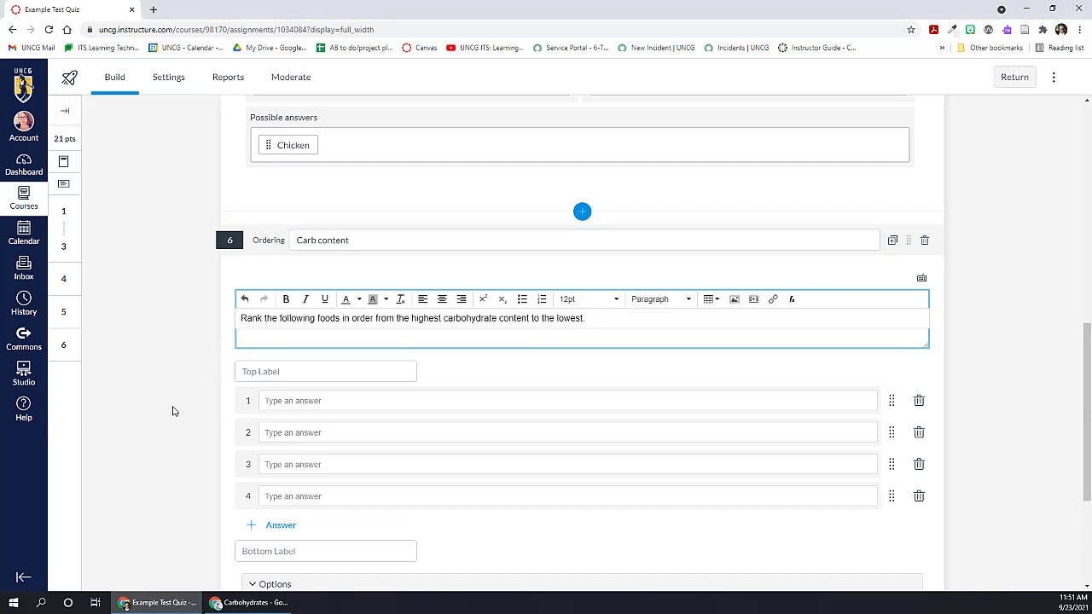
Step: Label the top of the ordering list Highest and the bottom Lowest
{"action": "scroll", "coordinate": [170, 415], "scroll_direction": "down", "scroll_amount": 2}
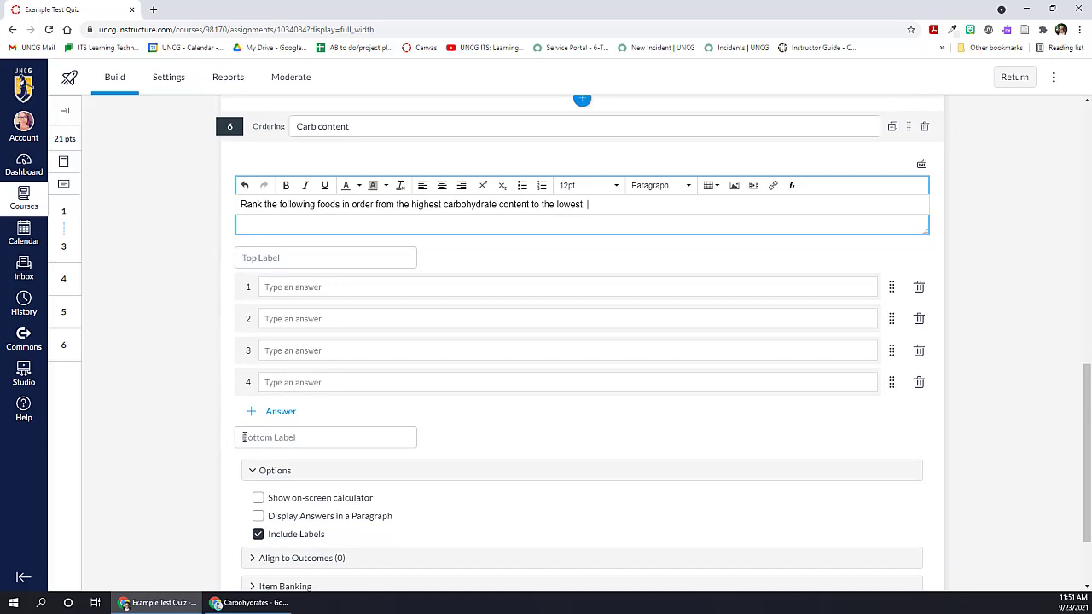
{"action": "scroll", "coordinate": [244, 437], "scroll_direction": "down", "scroll_amount": 1}
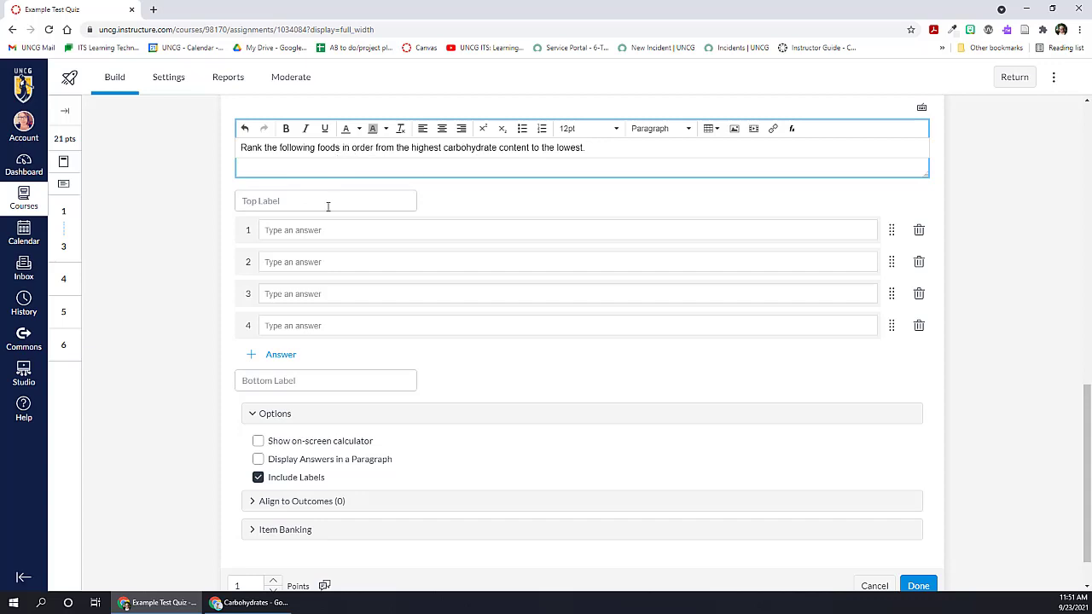
{"action": "left_click", "coordinate": [317, 205]}
{"action": "type", "text": "H"}
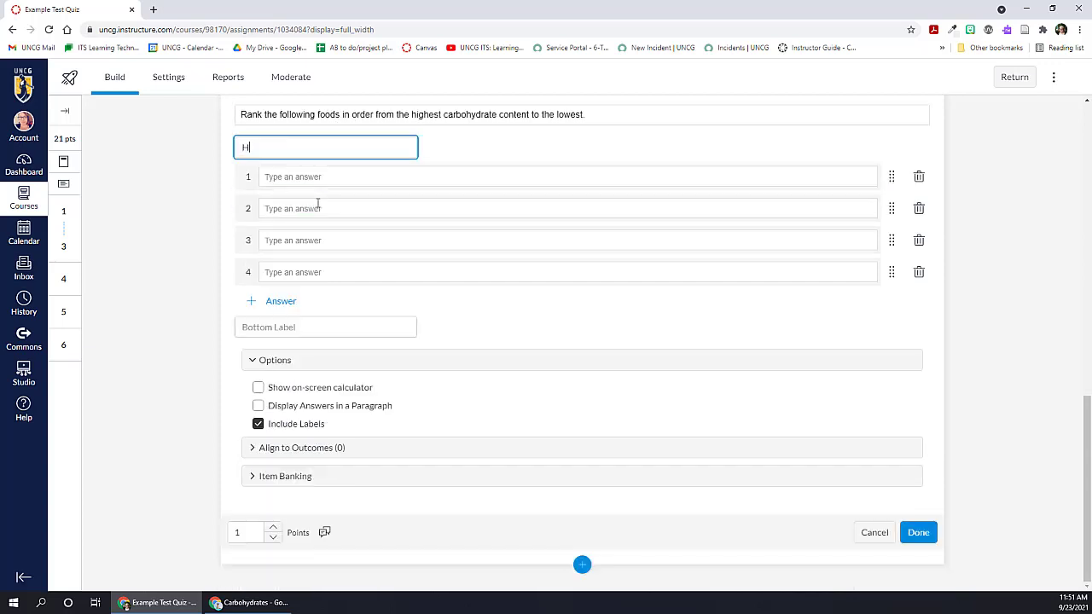
{"action": "type", "text": "ighest"}
{"action": "left_click", "coordinate": [295, 326]}
{"action": "type", "text": "L"}
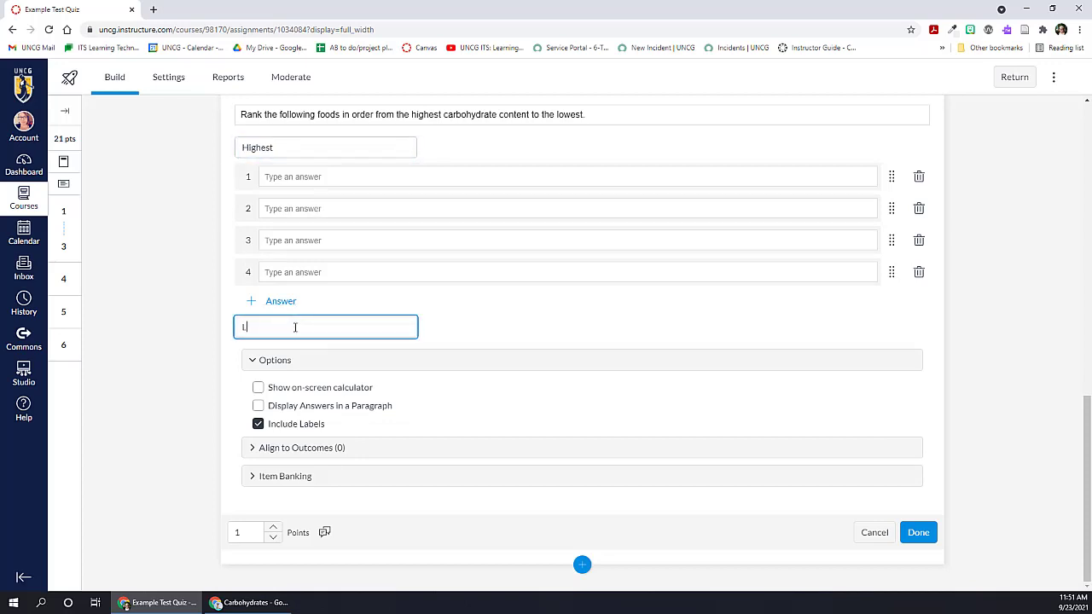
{"action": "type", "text": "owest"}
Step: Enter table sugar, bagel and chicken as the first three answers of the Ordering question, in that order
{"action": "left_click", "coordinate": [290, 179]}
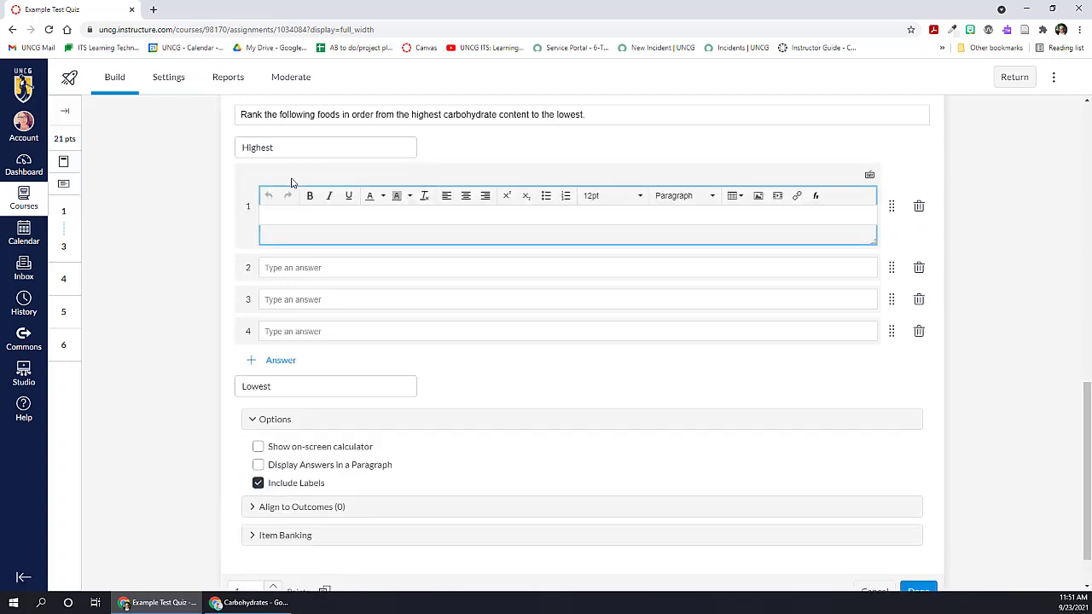
{"action": "type", "text": "table sugar"}
{"action": "left_click", "coordinate": [287, 268]}
{"action": "type", "text": "bagel"}
{"action": "left_click", "coordinate": [290, 303]}
{"action": "type", "text": "chick"}
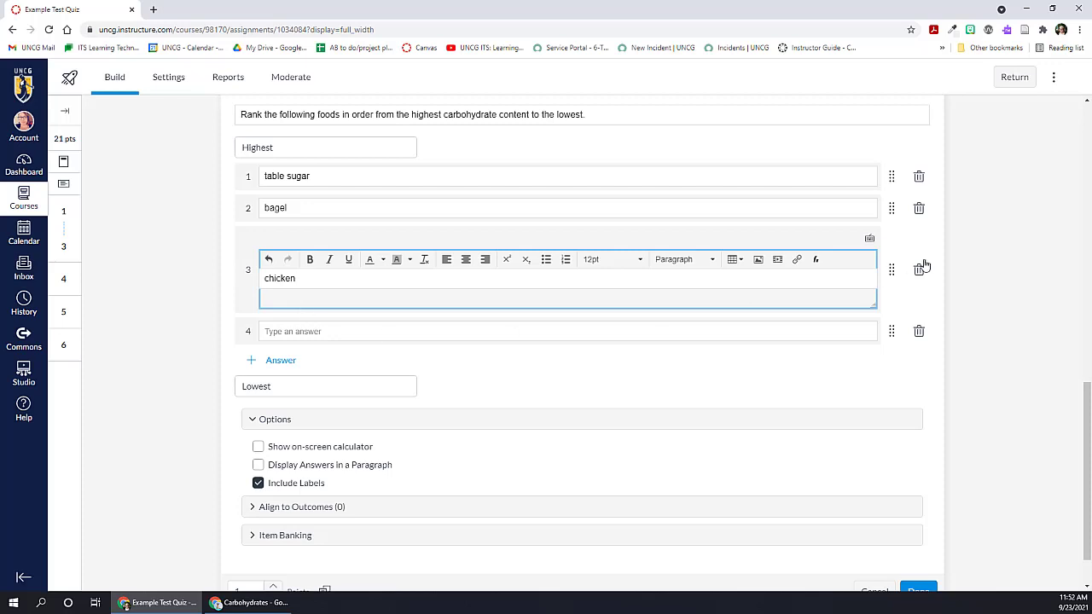
Step: Remove the empty fourth answer and save the Ordering question with 5 points
{"action": "left_click", "coordinate": [919, 331]}
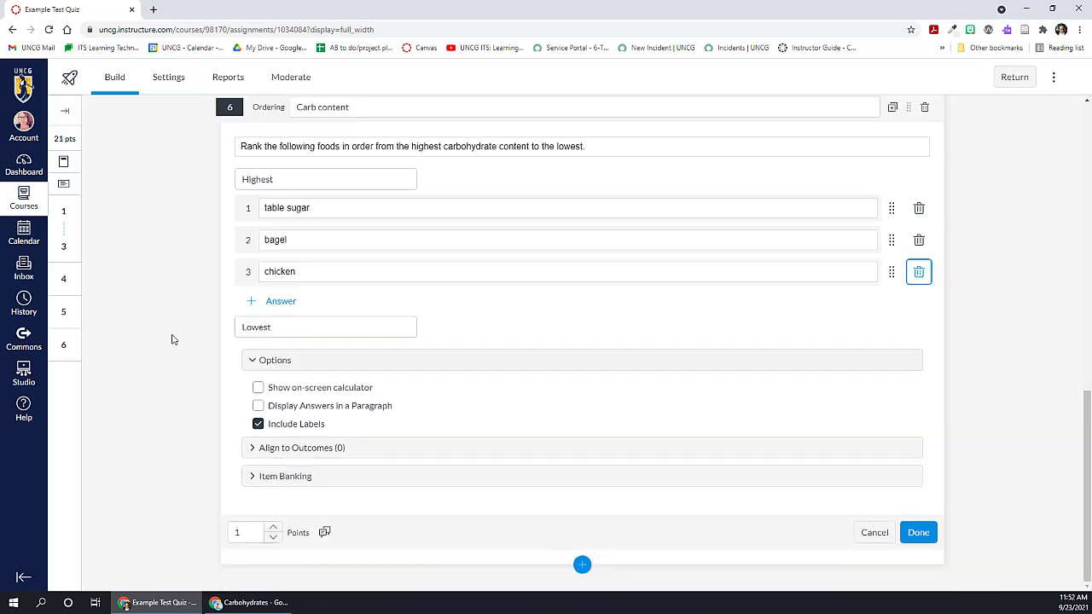
{"action": "left_click", "coordinate": [273, 527]}
{"action": "left_click", "coordinate": [272, 527]}
{"action": "left_click", "coordinate": [272, 527]}
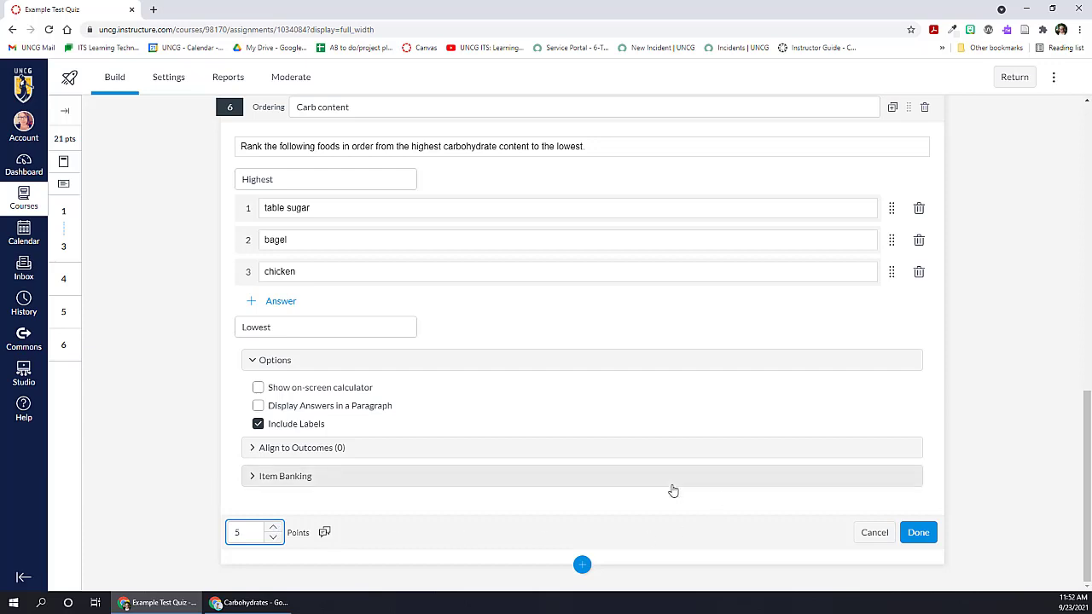
{"action": "left_click", "coordinate": [919, 531]}
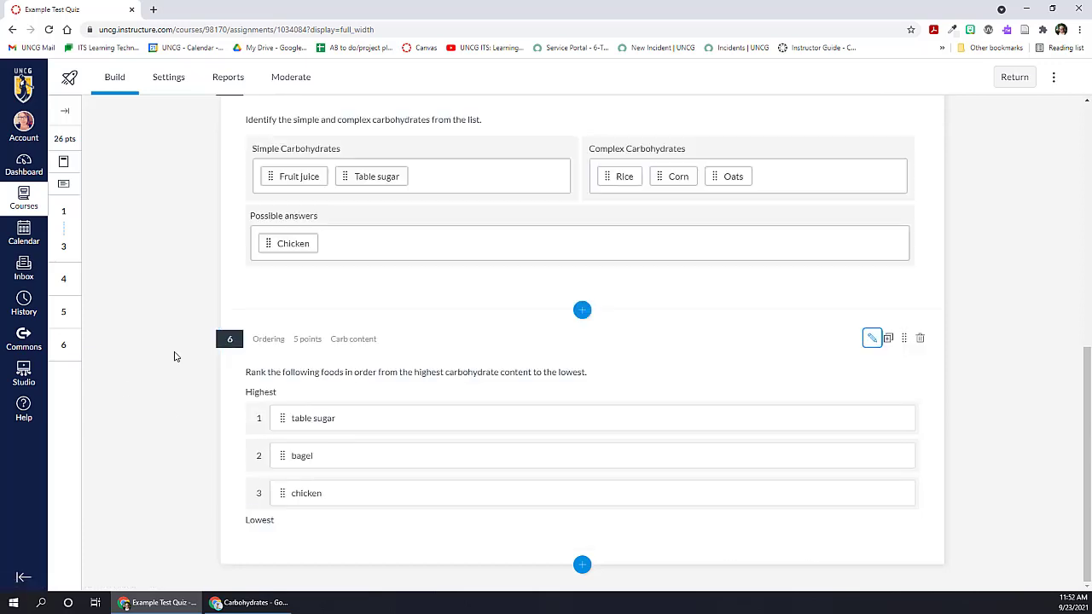
Step: Add a Hot Spot question after question 6, titled Molecules, with the stem "Identify the sugar molecule."
{"action": "left_click", "coordinate": [582, 565]}
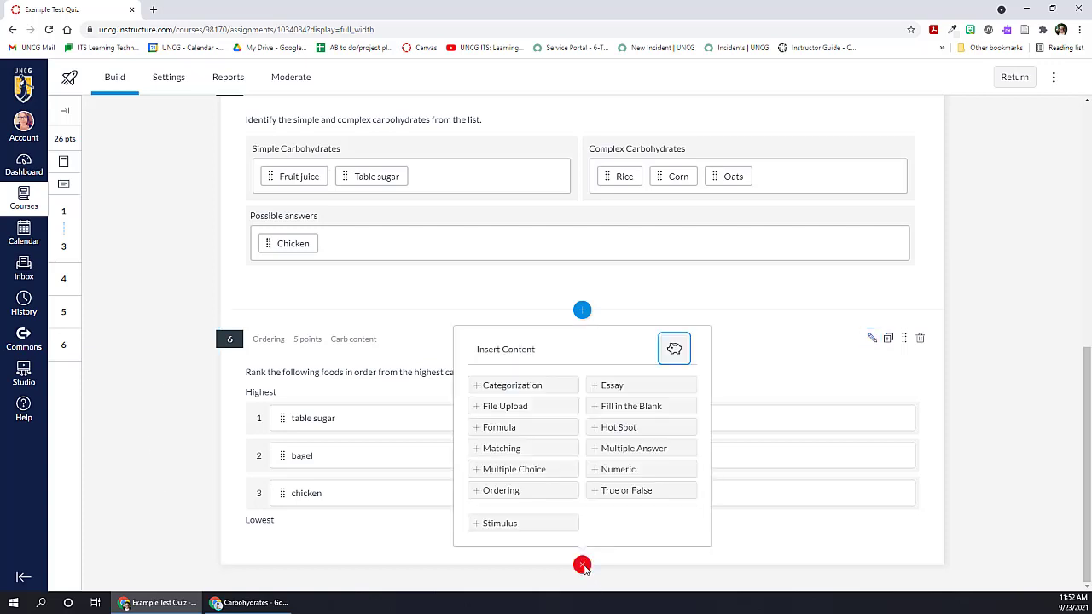
{"action": "left_click", "coordinate": [622, 429]}
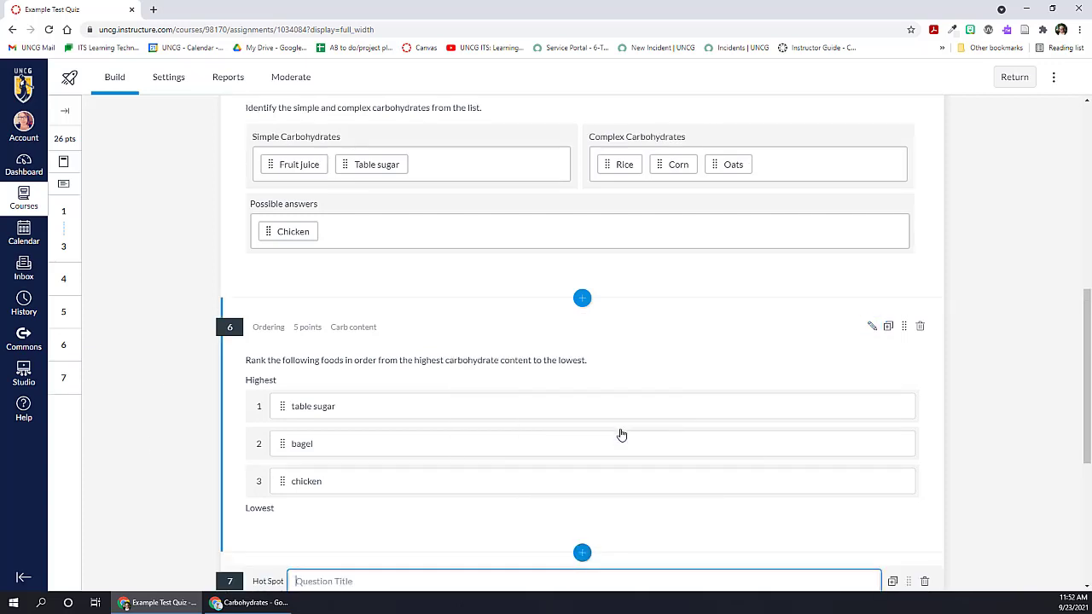
{"action": "scroll", "coordinate": [239, 444], "scroll_direction": "down", "scroll_amount": 3}
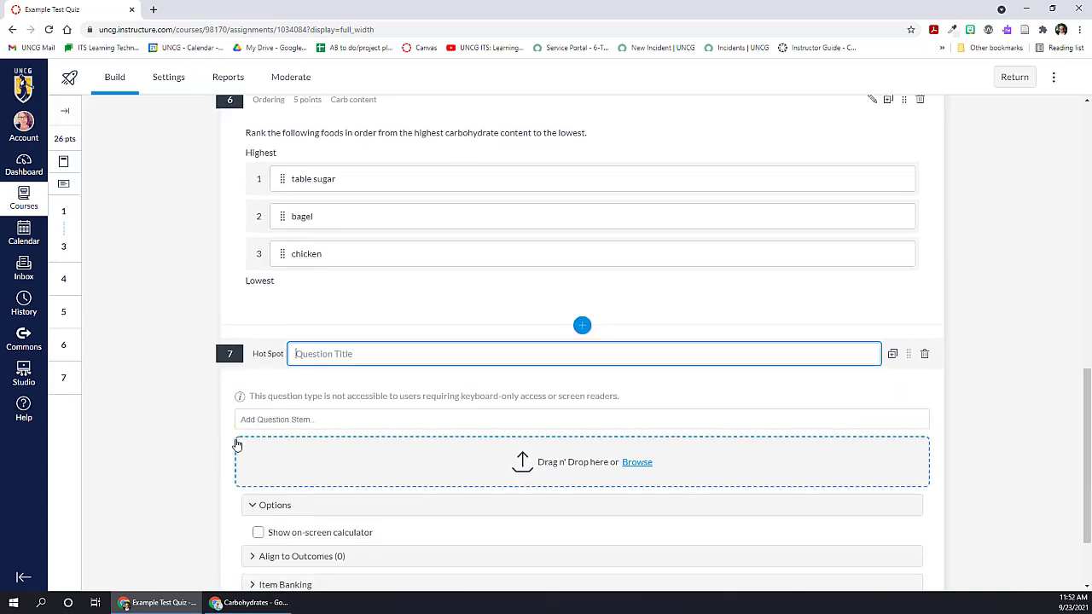
{"action": "type", "text": "Molecules"}
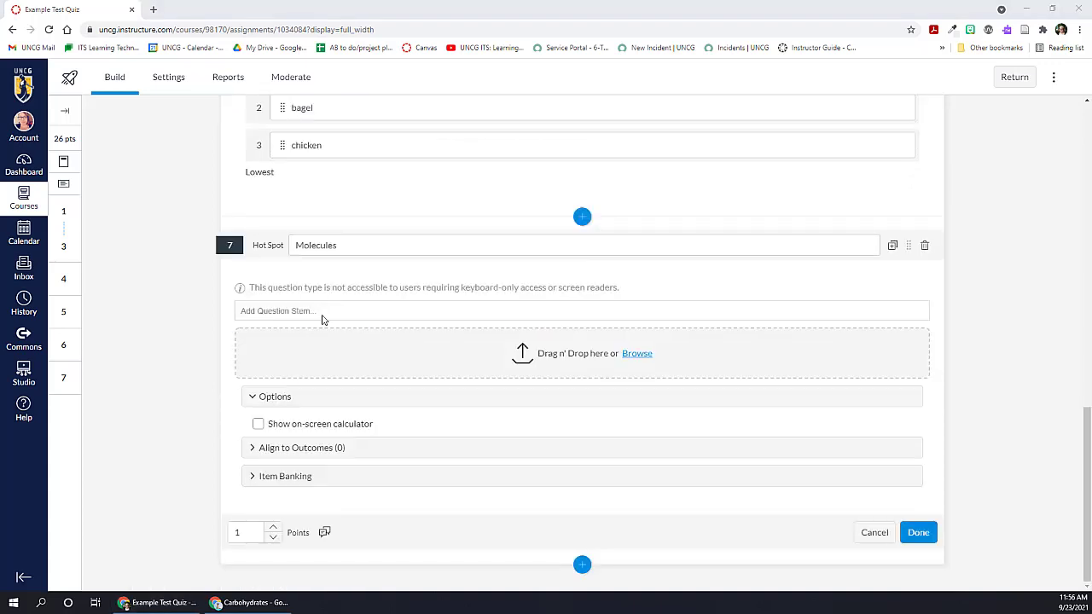
{"action": "left_click", "coordinate": [298, 310]}
{"action": "type", "text": "Identify the sugar molecule."}
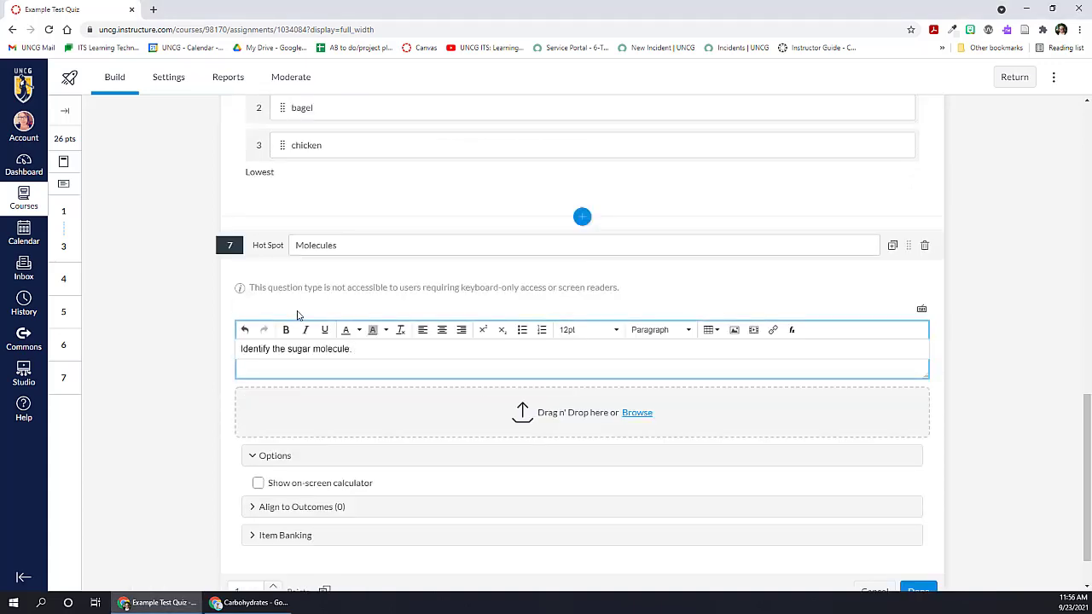
Step: Upload molecules.png from the Desktop as the Hot Spot question's image
{"action": "left_click", "coordinate": [633, 414]}
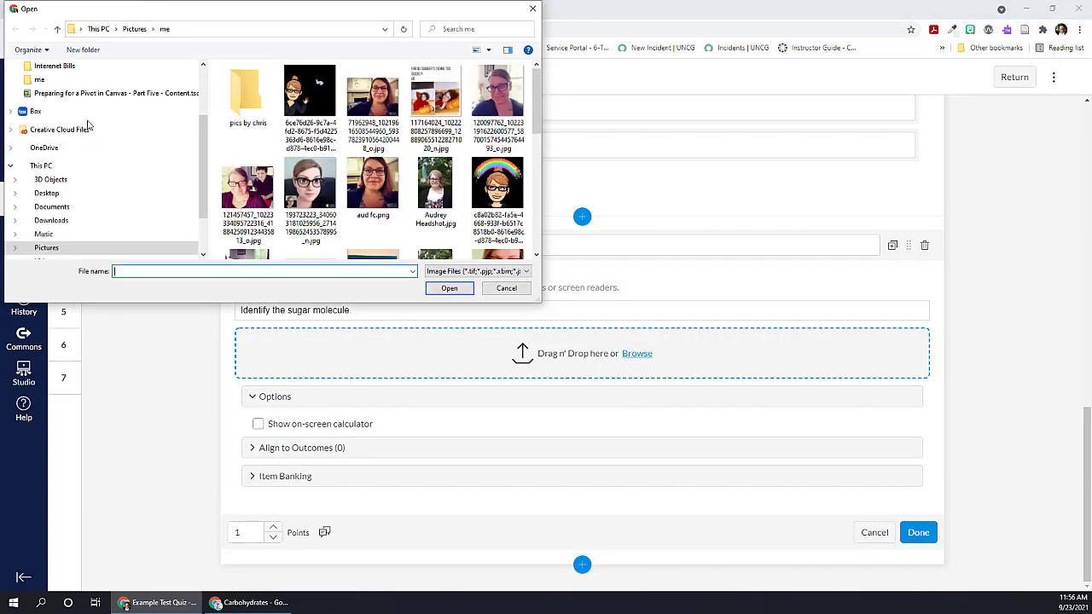
{"action": "scroll", "coordinate": [85, 128], "scroll_direction": "up", "scroll_amount": 3}
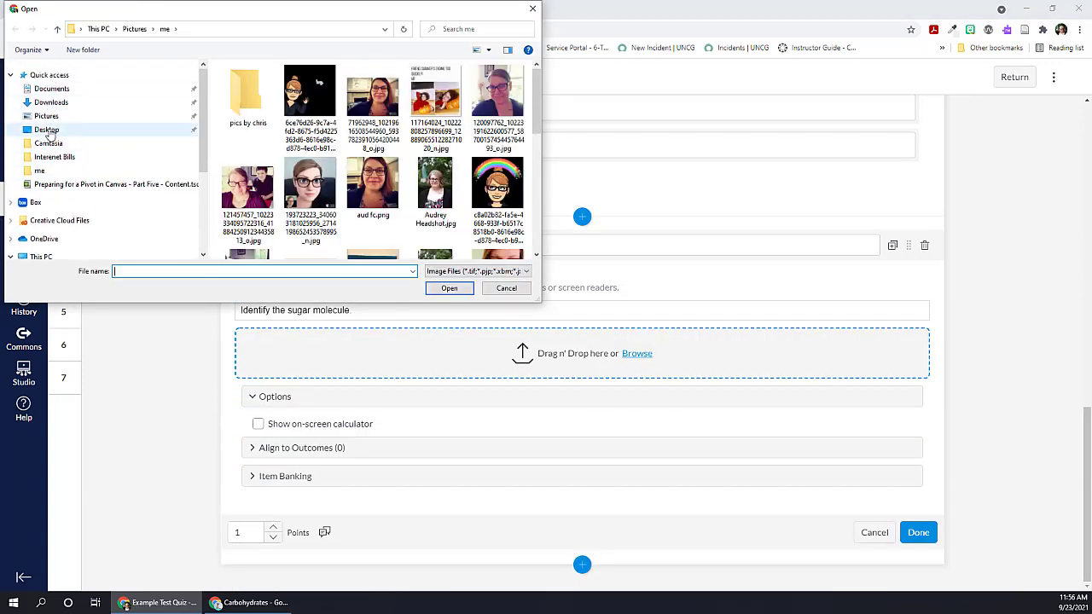
{"action": "left_click", "coordinate": [47, 129]}
{"action": "left_click", "coordinate": [260, 108]}
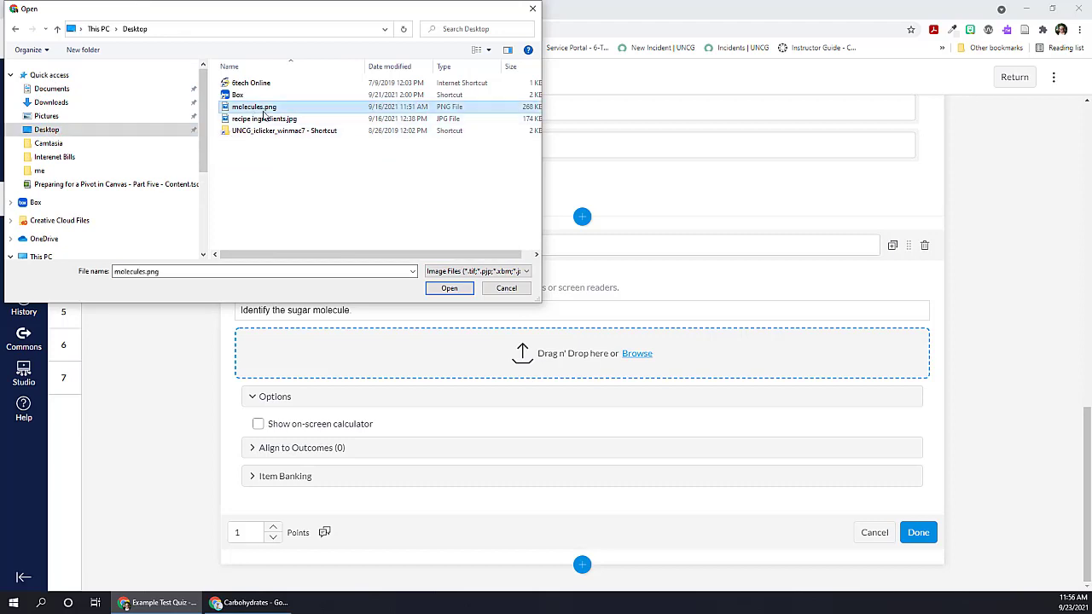
{"action": "left_click", "coordinate": [449, 287]}
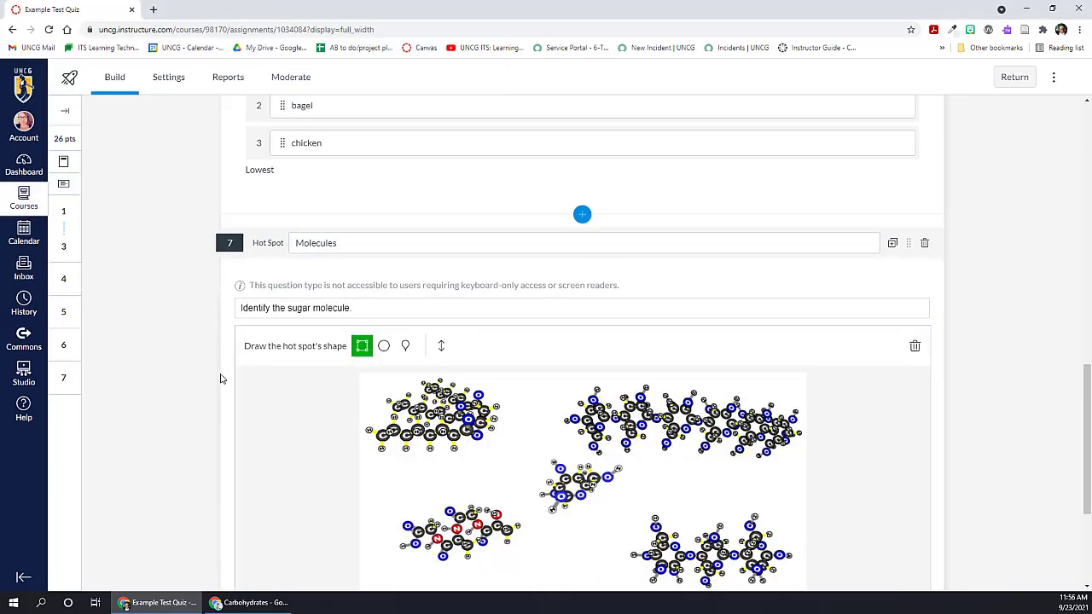
Step: Try a rectangular and an oval hot spot around the small molecule at the centre of the image
{"action": "scroll", "coordinate": [247, 361], "scroll_direction": "down", "scroll_amount": 1}
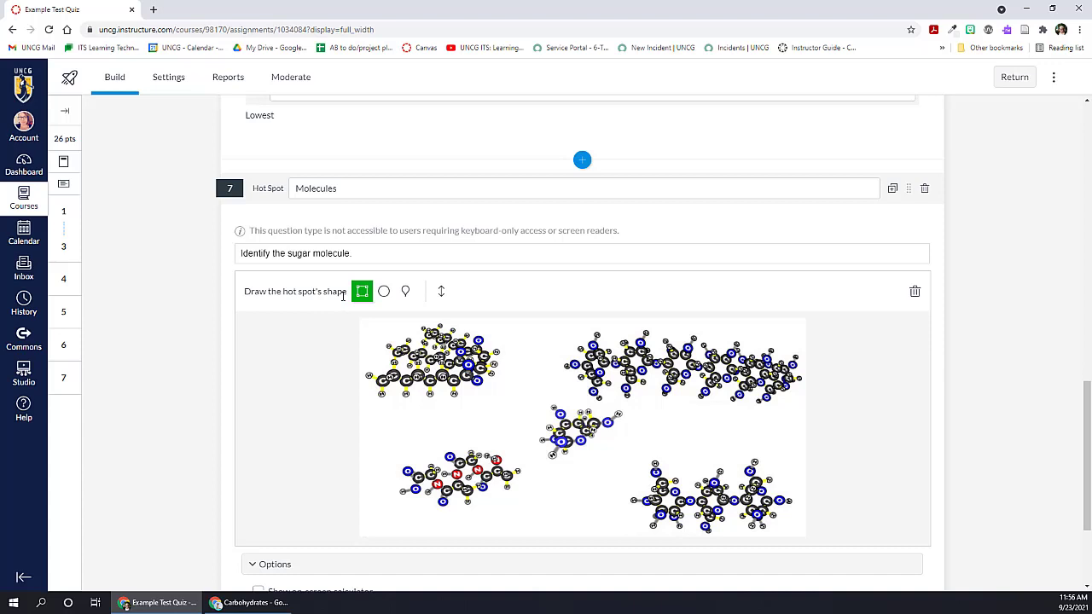
{"action": "left_click_drag", "start_coordinate": [524, 394], "coordinate": [633, 465]}
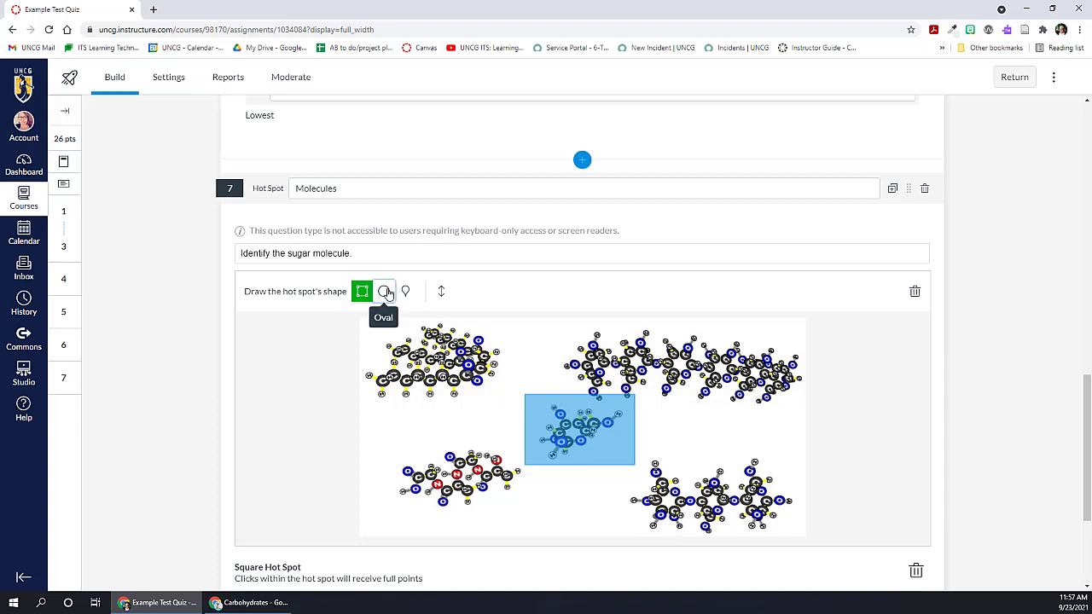
{"action": "left_click", "coordinate": [384, 291]}
{"action": "left_click_drag", "start_coordinate": [526, 396], "coordinate": [648, 466]}
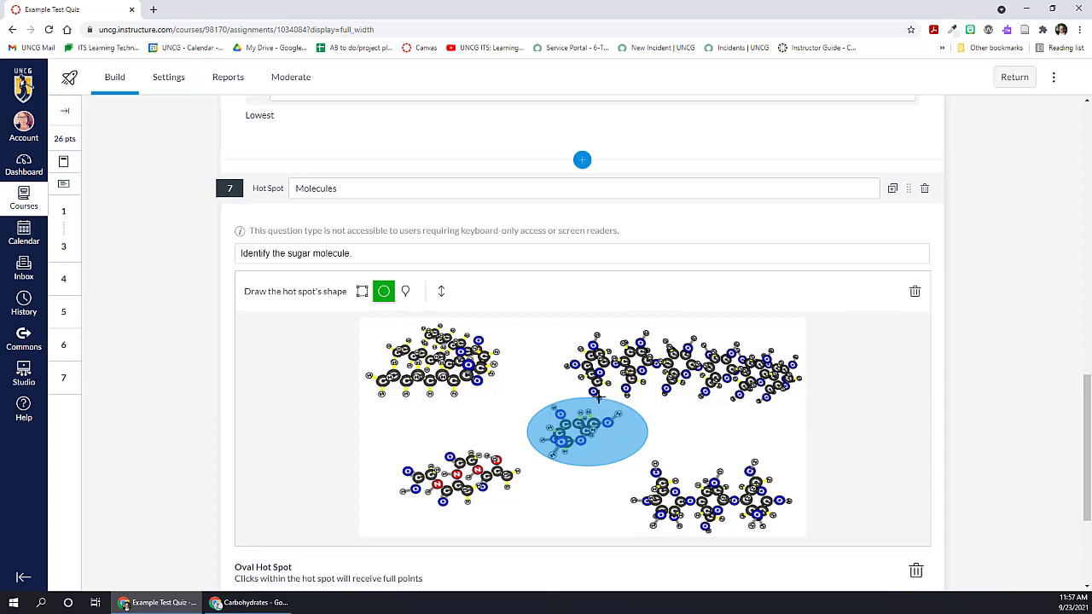
Step: Draw a closed polygon hot spot around the small molecule at the centre of the image
{"action": "left_click", "coordinate": [407, 292]}
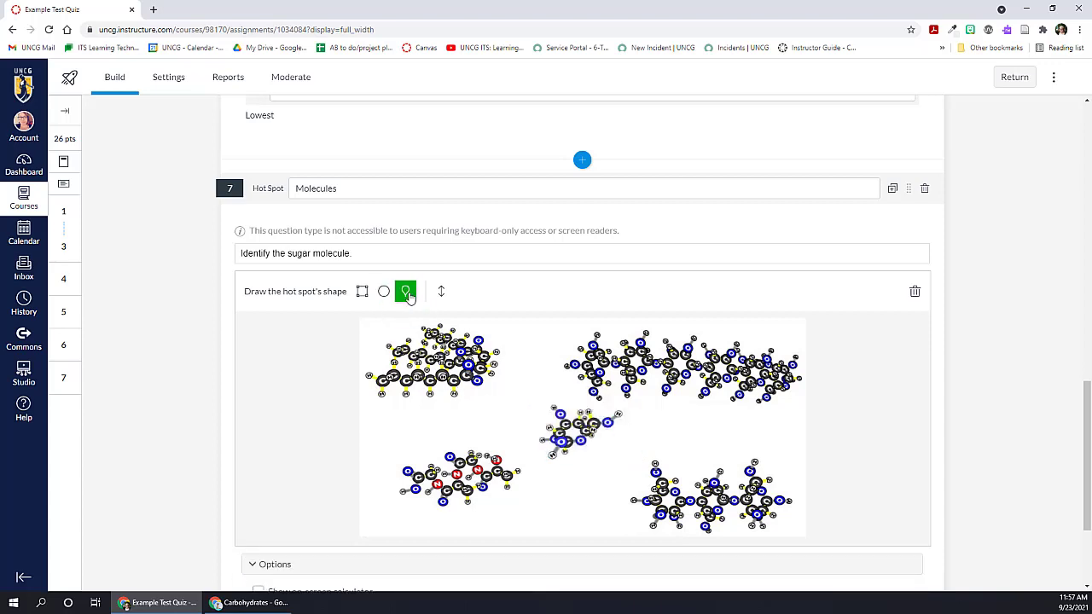
{"action": "left_click", "coordinate": [535, 429]}
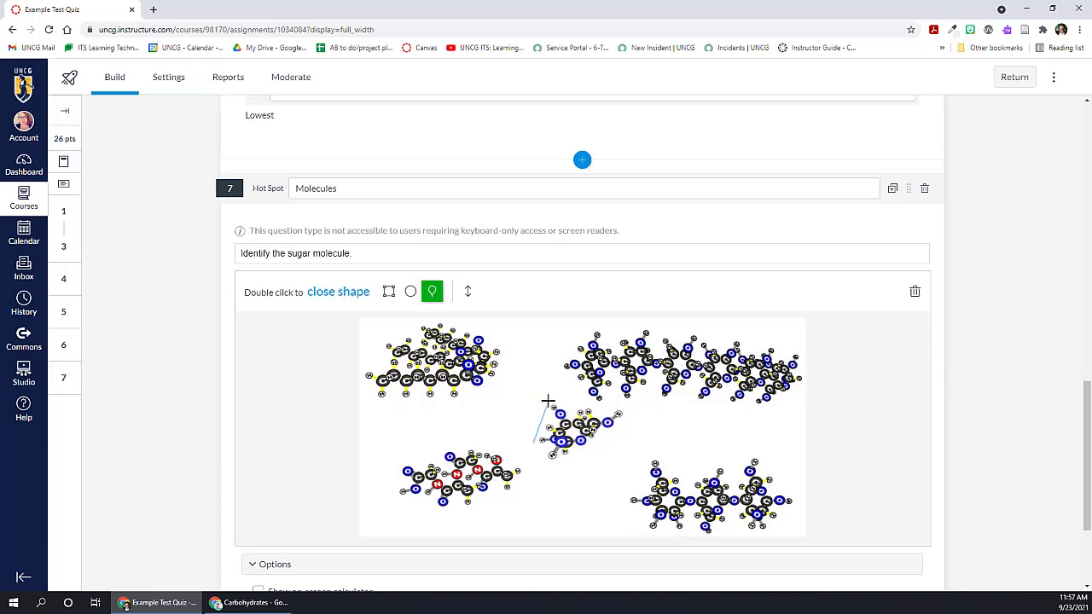
{"action": "left_click", "coordinate": [546, 400]}
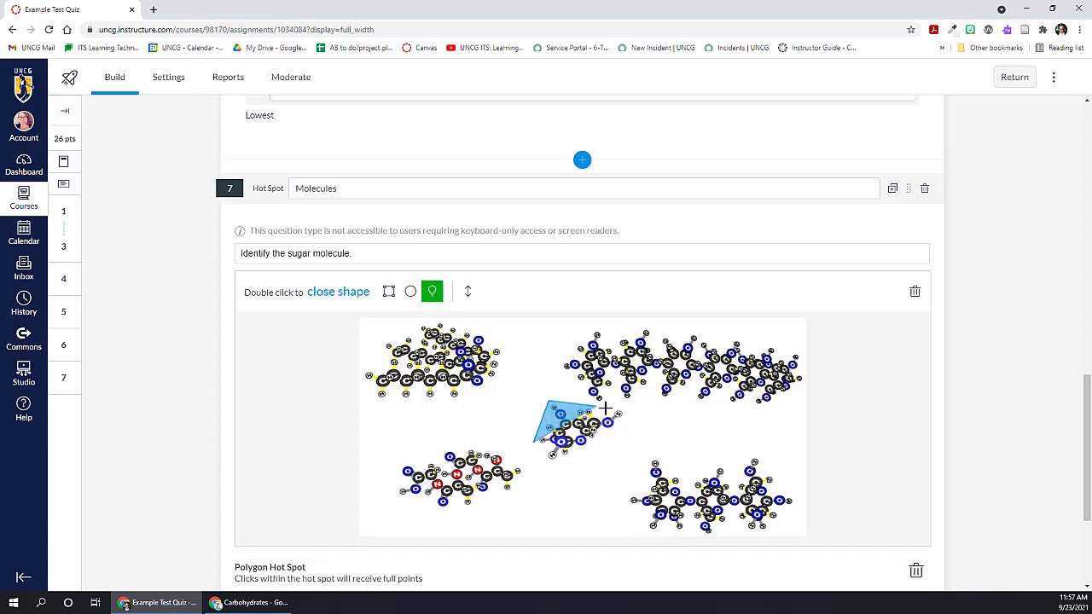
{"action": "left_click", "coordinate": [632, 411]}
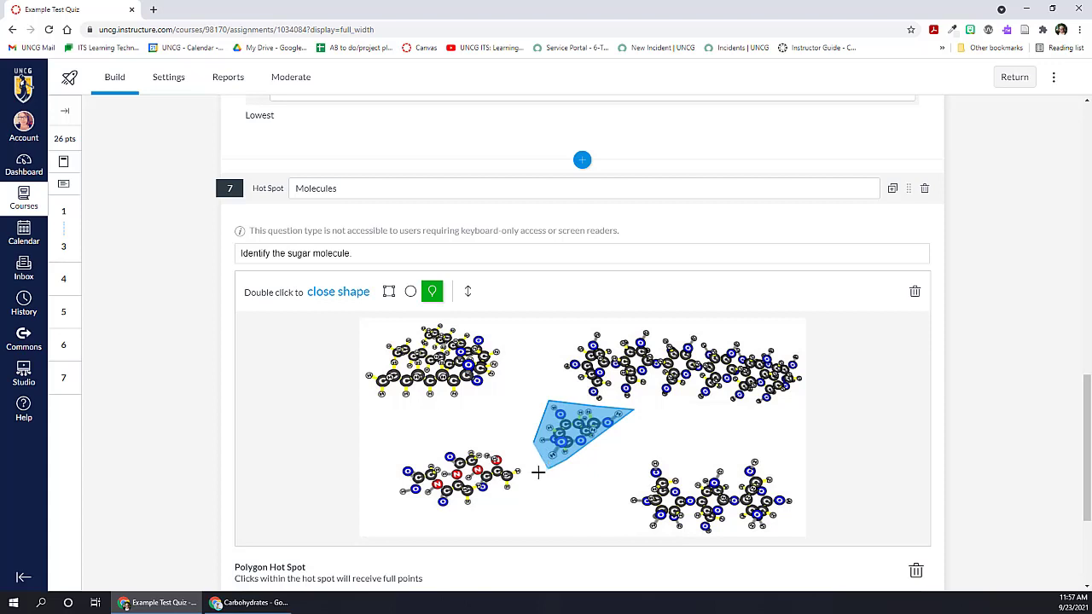
{"action": "double_click", "coordinate": [550, 465]}
Step: Collapse the Options section of the Hot Spot question
{"action": "scroll", "coordinate": [603, 442], "scroll_direction": "down", "scroll_amount": 2}
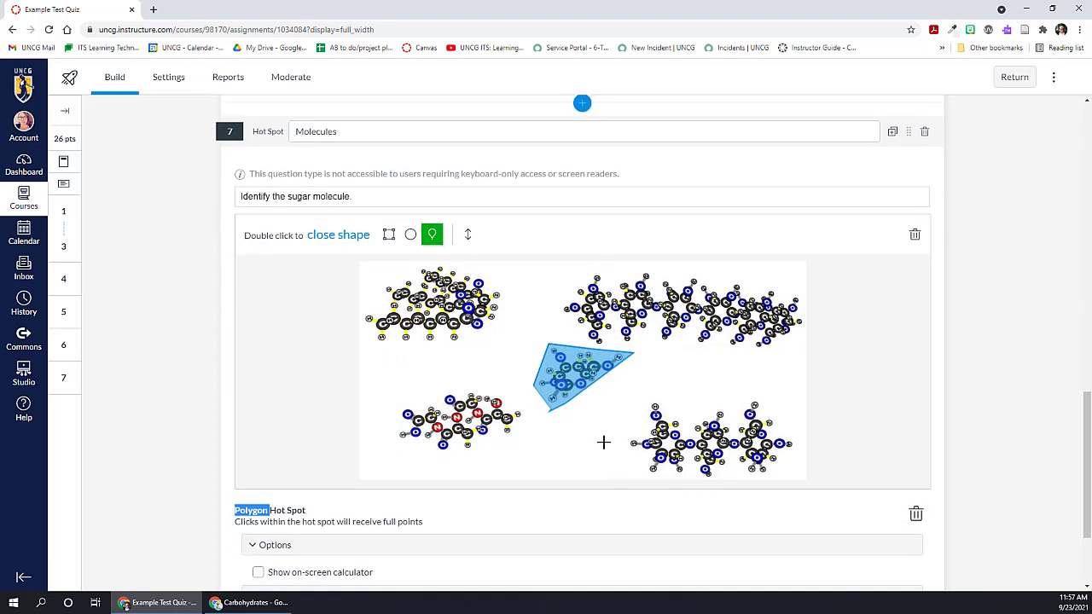
{"action": "scroll", "coordinate": [603, 441], "scroll_direction": "down", "scroll_amount": 2}
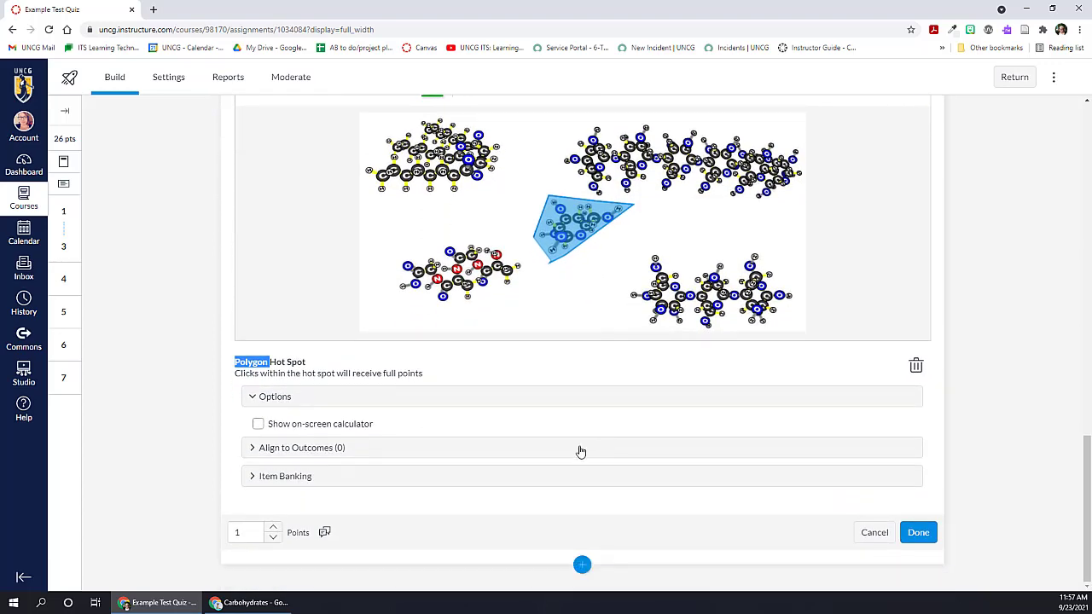
{"action": "left_click", "coordinate": [253, 397]}
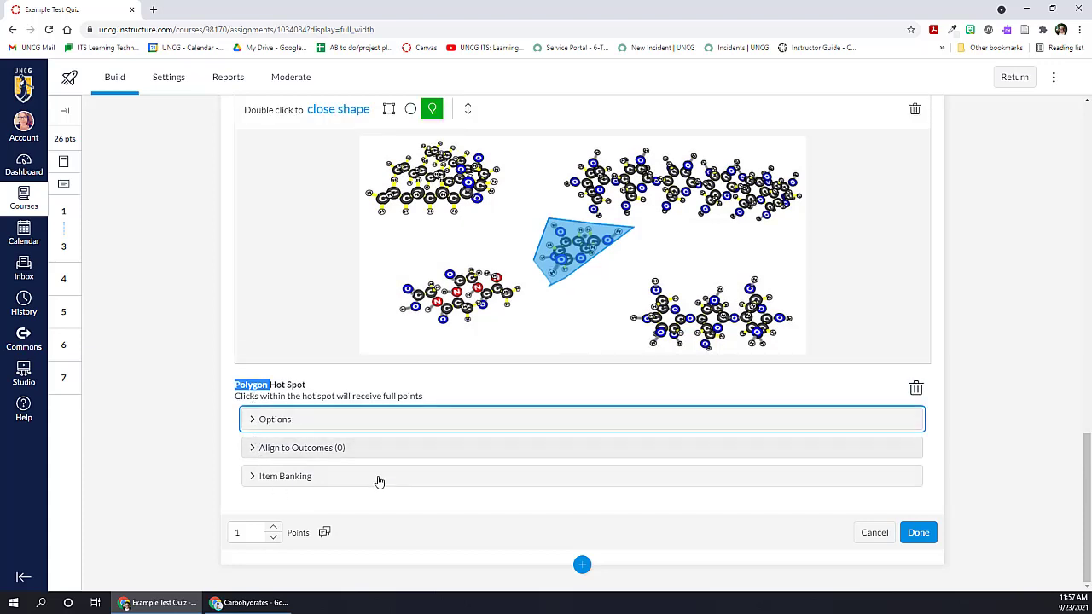
Step: Set the Hot Spot question's point value to 5
{"action": "left_click", "coordinate": [273, 527]}
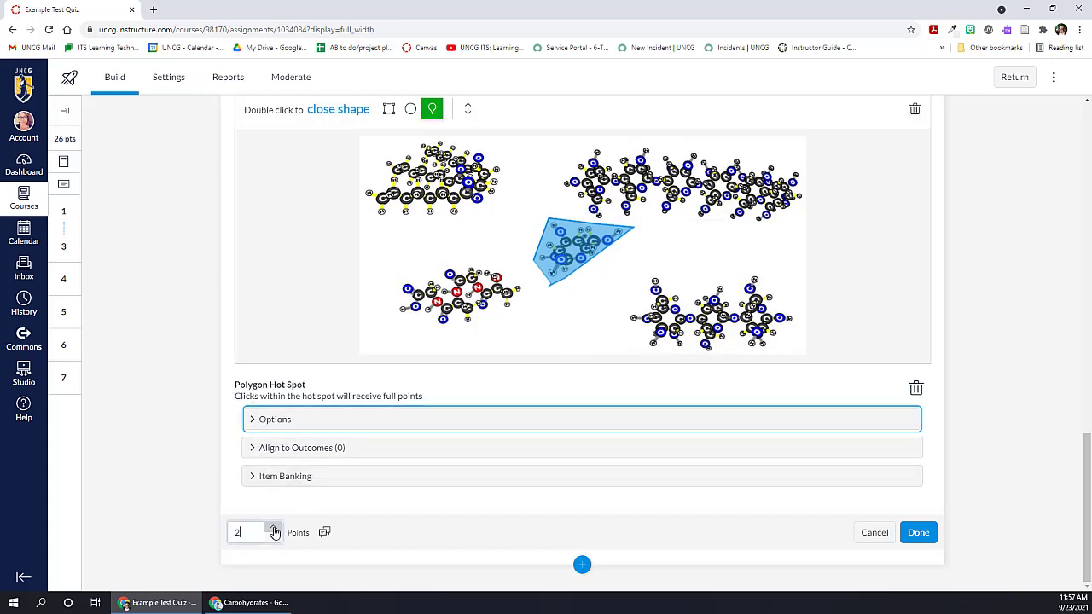
{"action": "left_click", "coordinate": [272, 527]}
{"action": "left_click", "coordinate": [272, 528]}
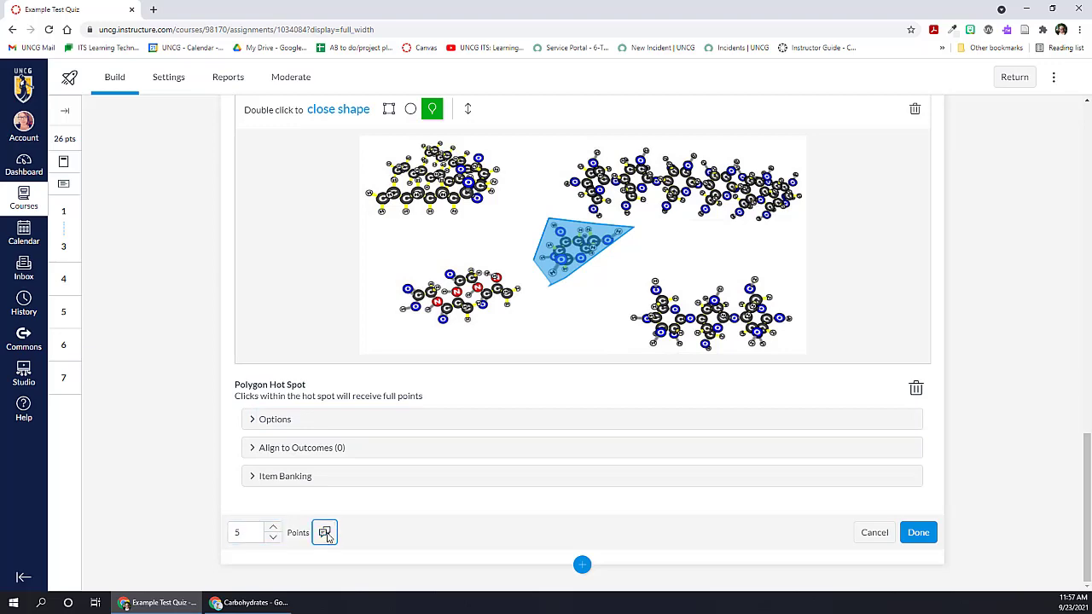
Step: Check the Hot Spot question's student feedback fields without adding any feedback, and save the question
{"action": "left_click", "coordinate": [326, 534]}
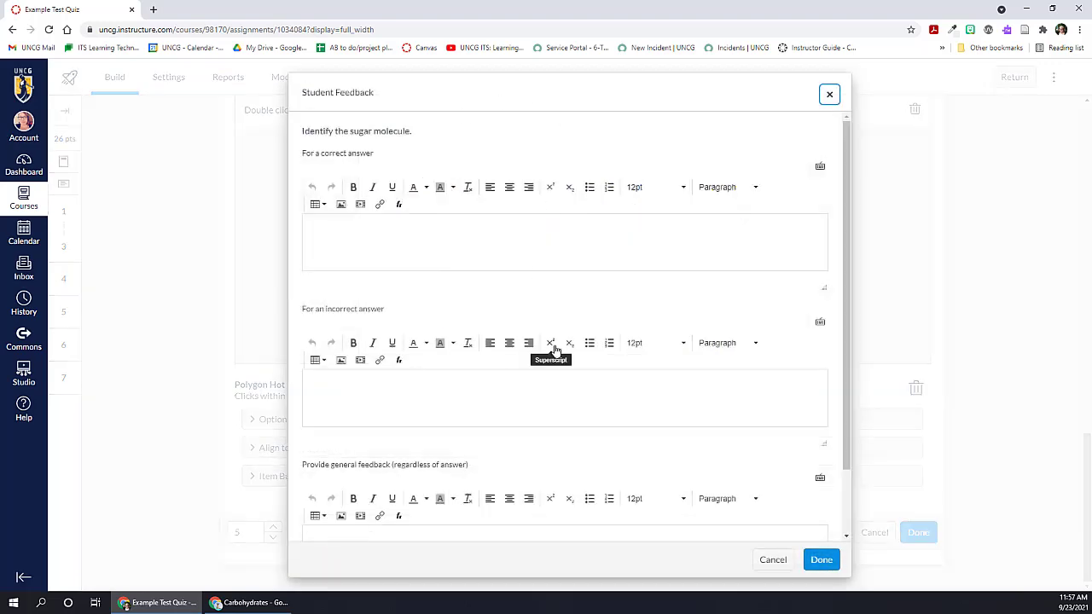
{"action": "scroll", "coordinate": [447, 226], "scroll_direction": "down", "scroll_amount": 2}
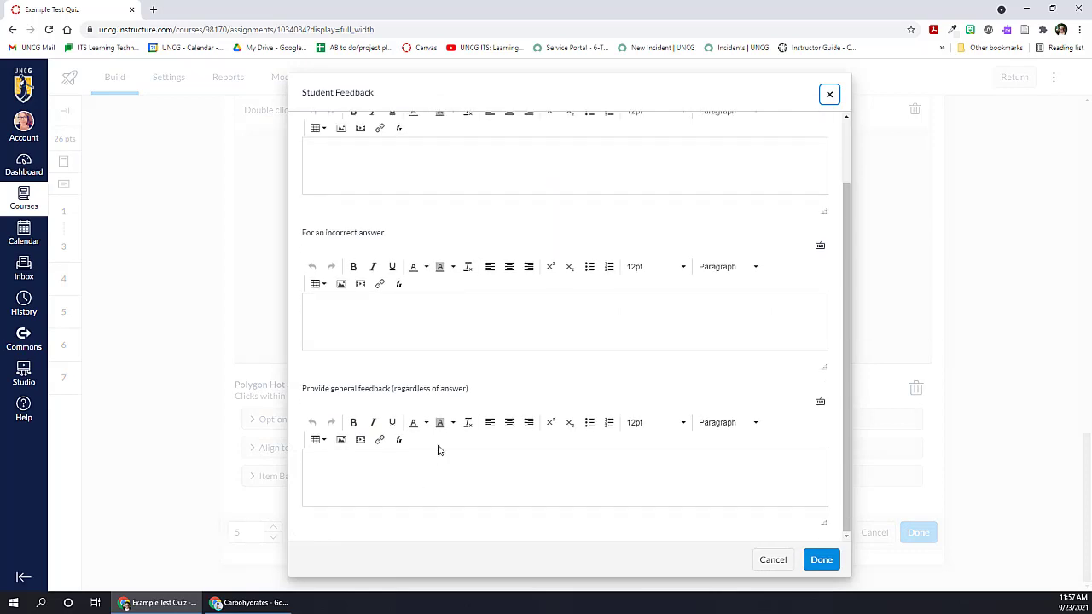
{"action": "left_click", "coordinate": [771, 560]}
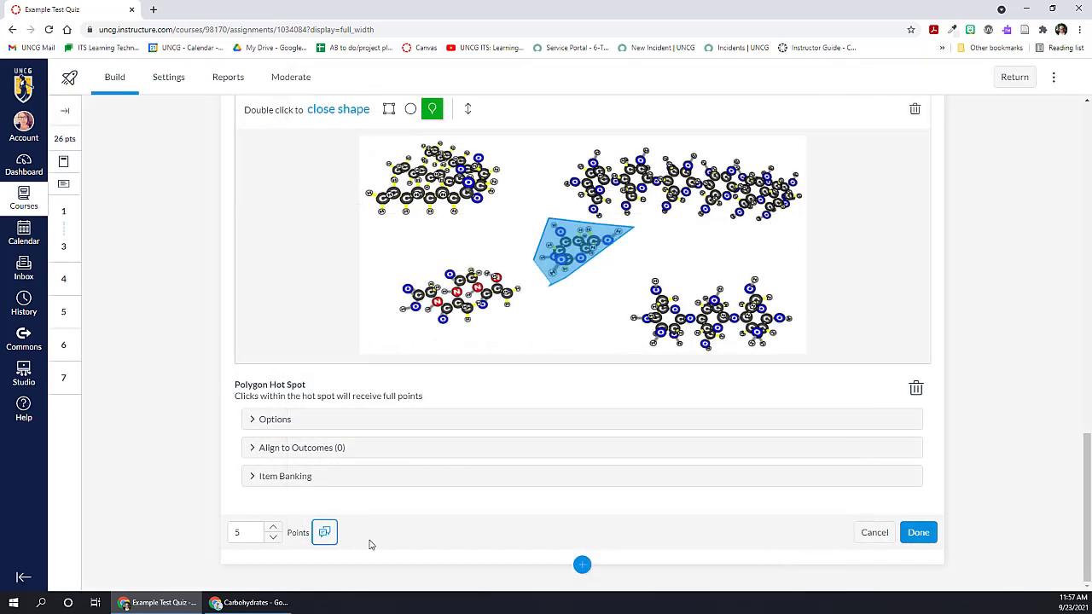
{"action": "left_click", "coordinate": [919, 539]}
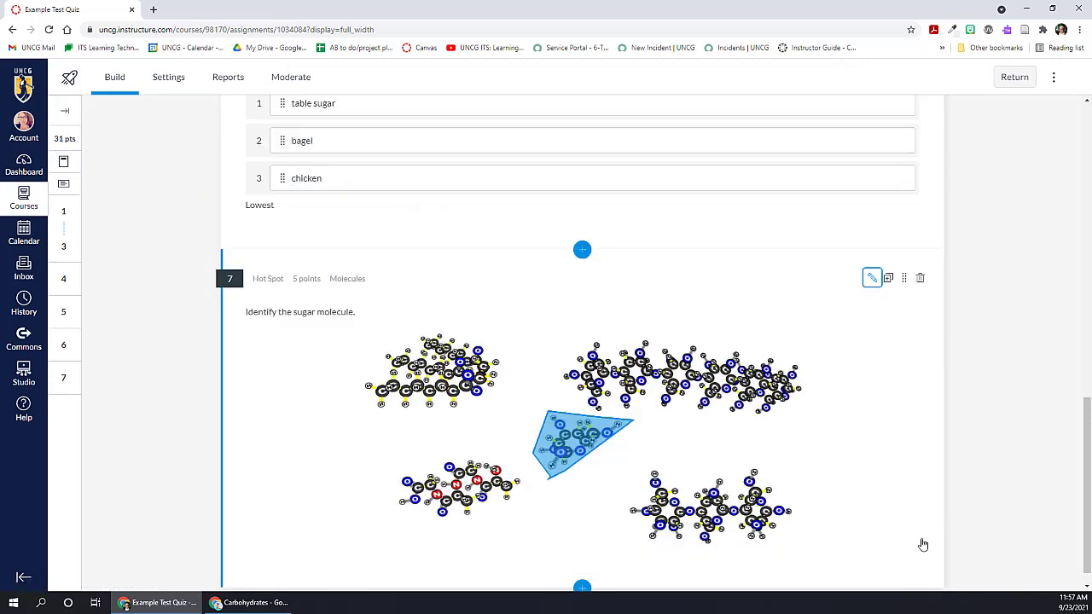
Step: Add a stimulus after question 7 titled "Recipe Analysis" with the instructions "Read the following recipe and answer the questions on the right."
{"action": "scroll", "coordinate": [960, 494], "scroll_direction": "down", "scroll_amount": 1}
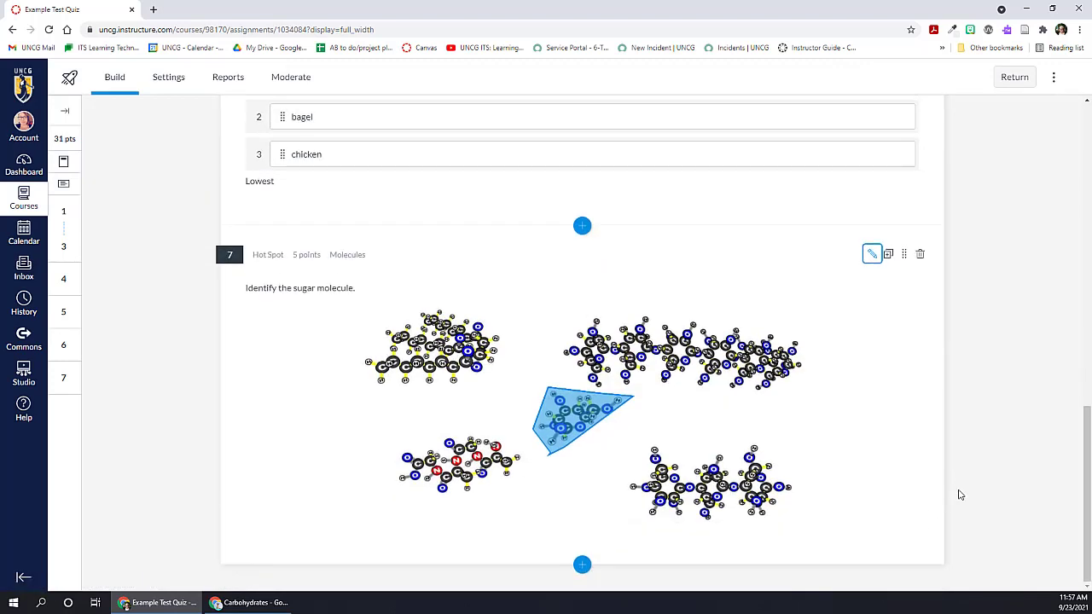
{"action": "left_click", "coordinate": [582, 566]}
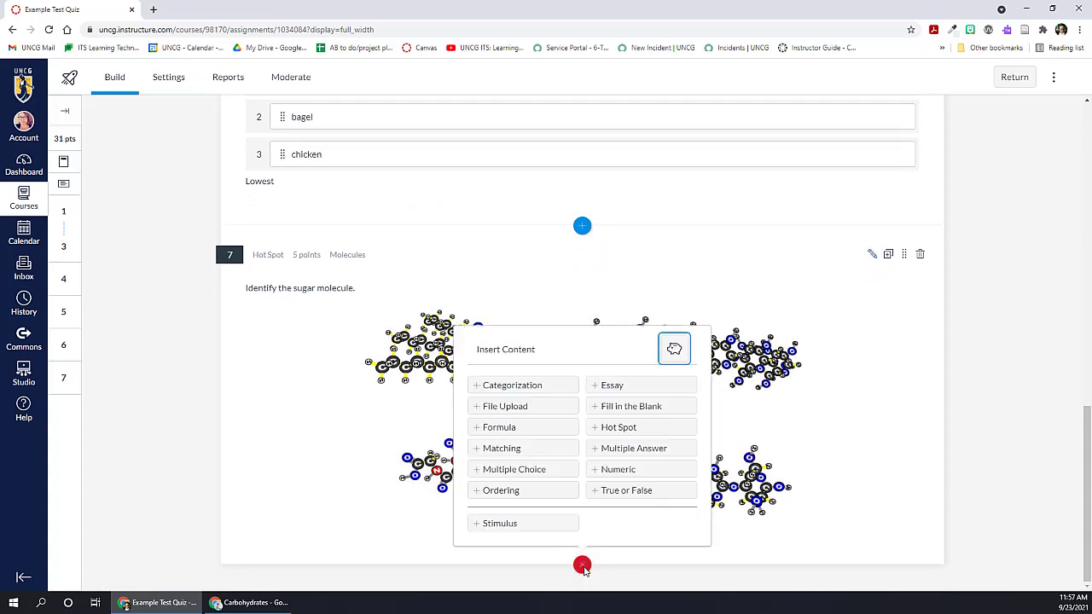
{"action": "left_click", "coordinate": [499, 523]}
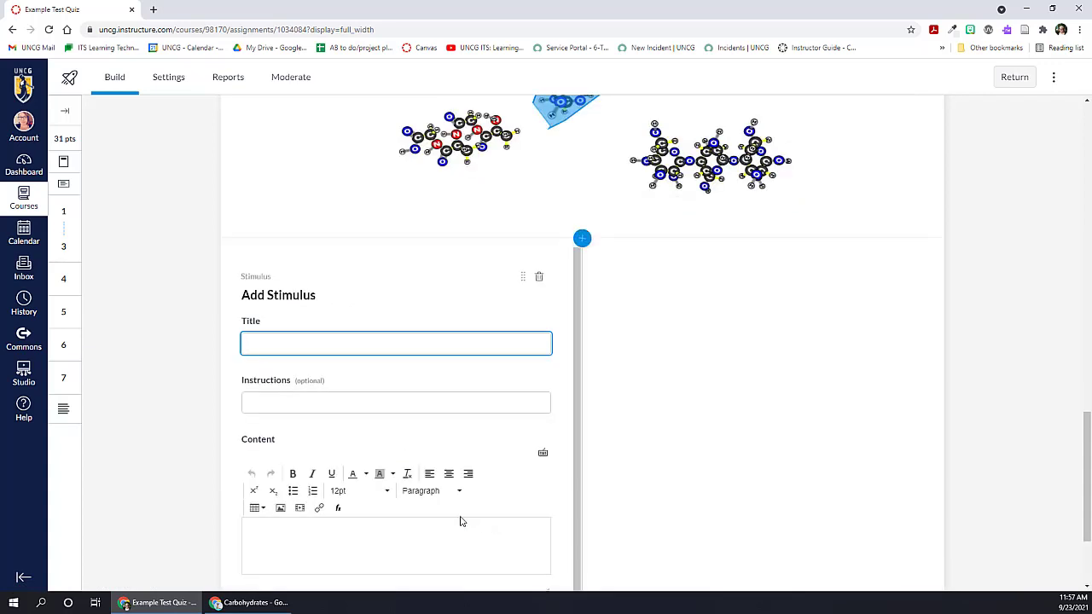
{"action": "scroll", "coordinate": [180, 367], "scroll_direction": "down", "scroll_amount": 2}
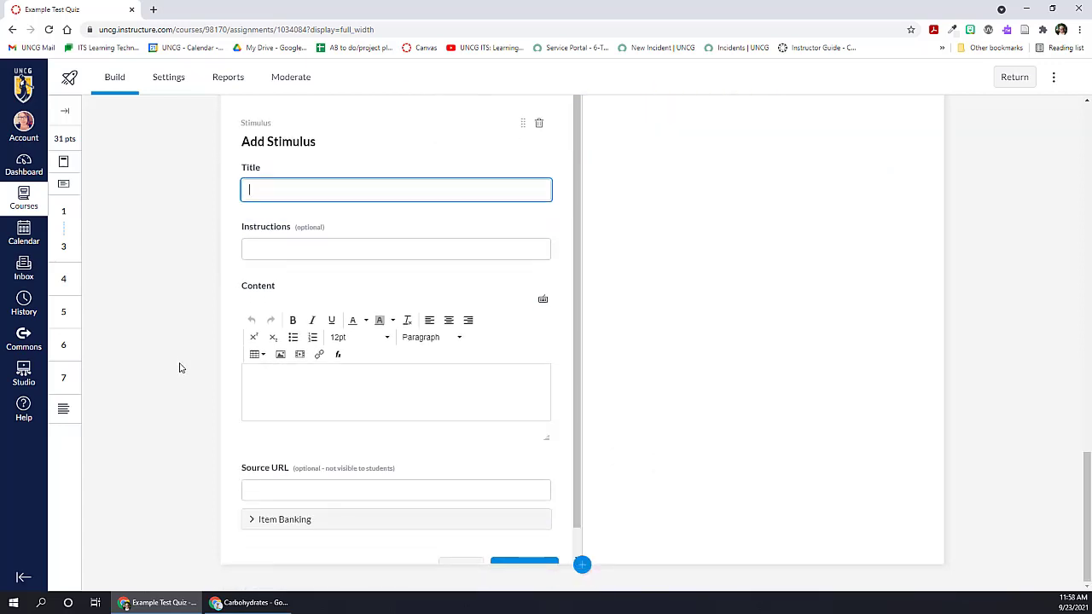
{"action": "type", "text": "Recipe Analysis"}
{"action": "key", "text": "Tab"}
{"action": "type", "text": "Read the following recipe and answer the questions on the right."}
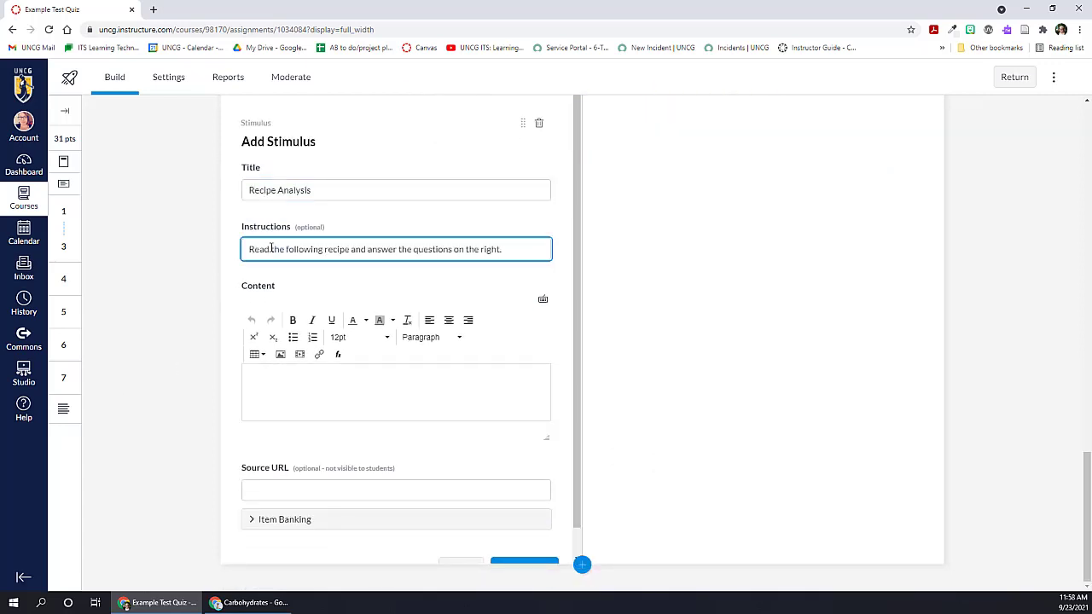
Step: Embed the image recipe ingredients.jpg from the Desktop in the stimulus content, without alt text
{"action": "left_click", "coordinate": [296, 388]}
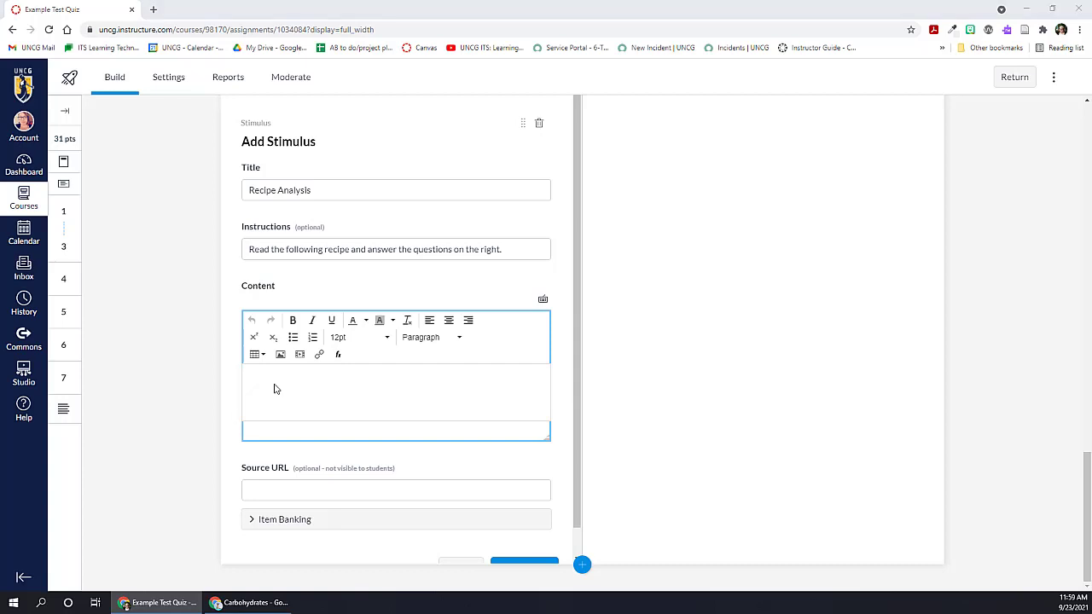
{"action": "left_click", "coordinate": [282, 355]}
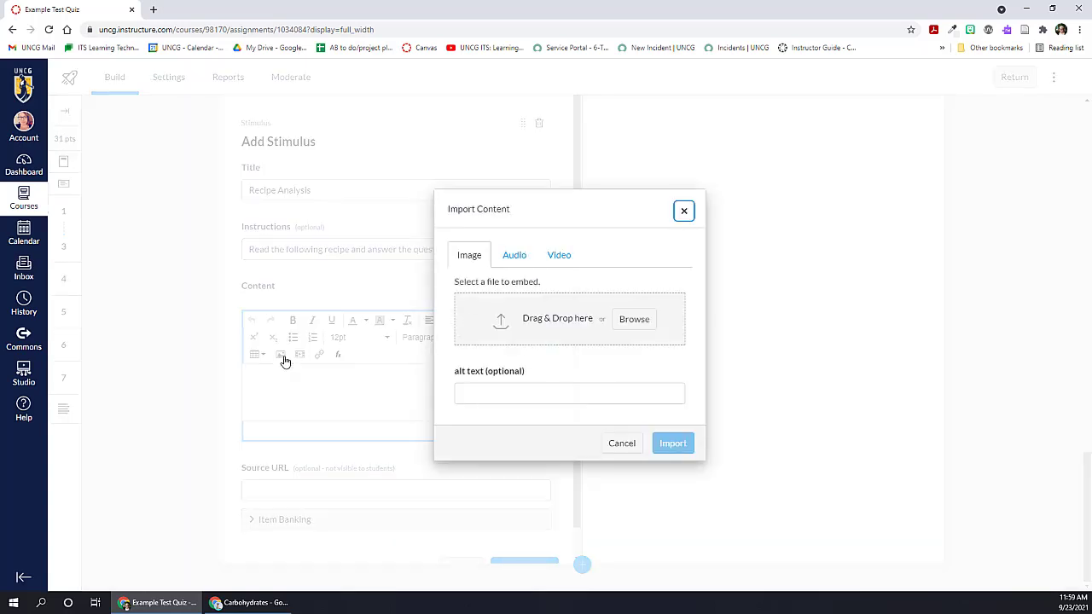
{"action": "left_click", "coordinate": [629, 318]}
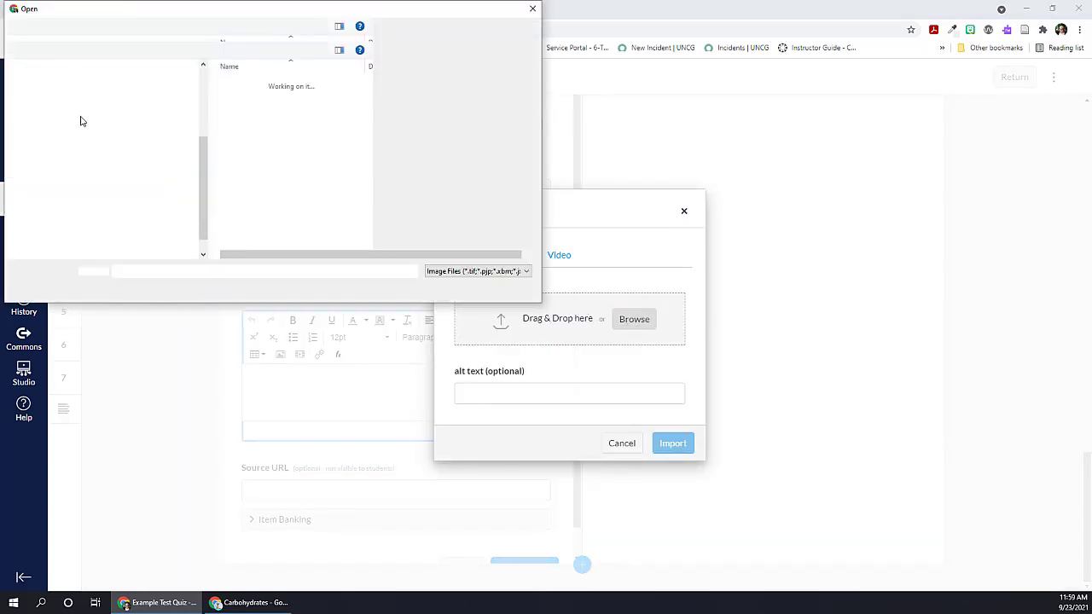
{"action": "left_click", "coordinate": [255, 122]}
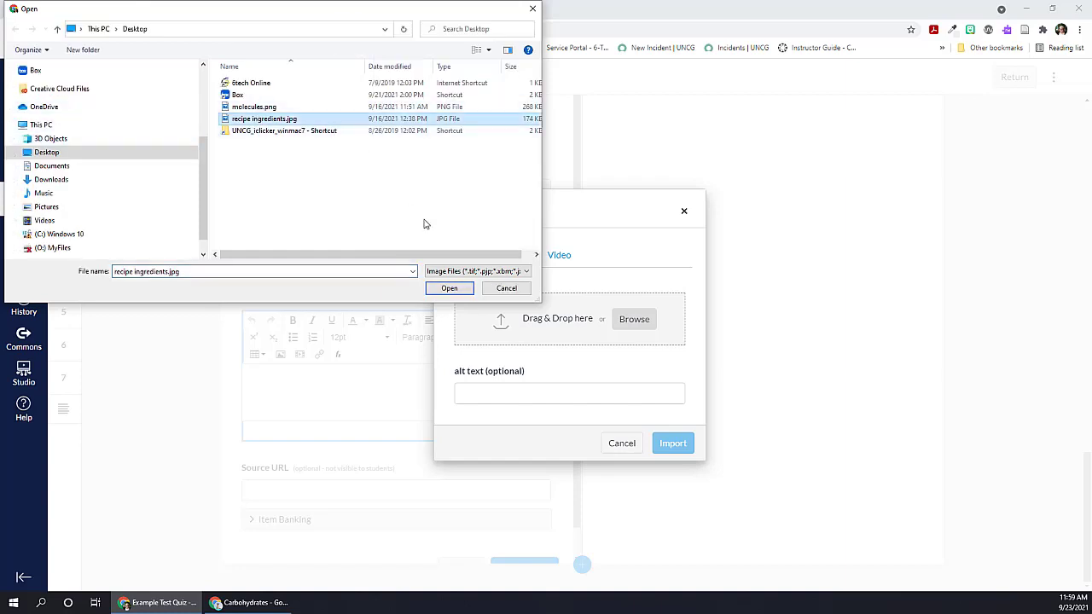
{"action": "left_click", "coordinate": [449, 287]}
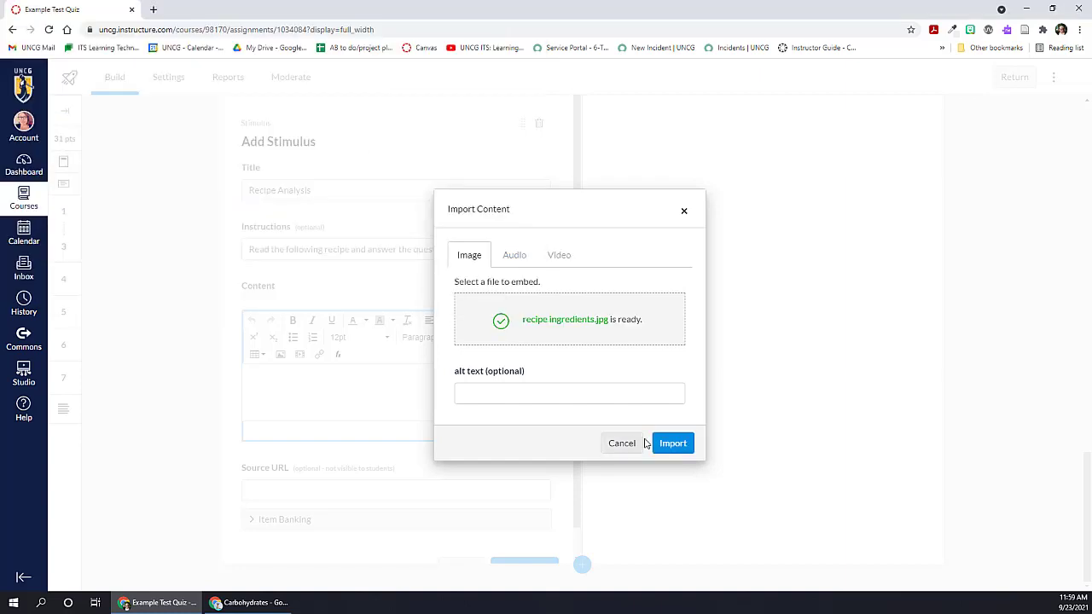
{"action": "left_click", "coordinate": [675, 445]}
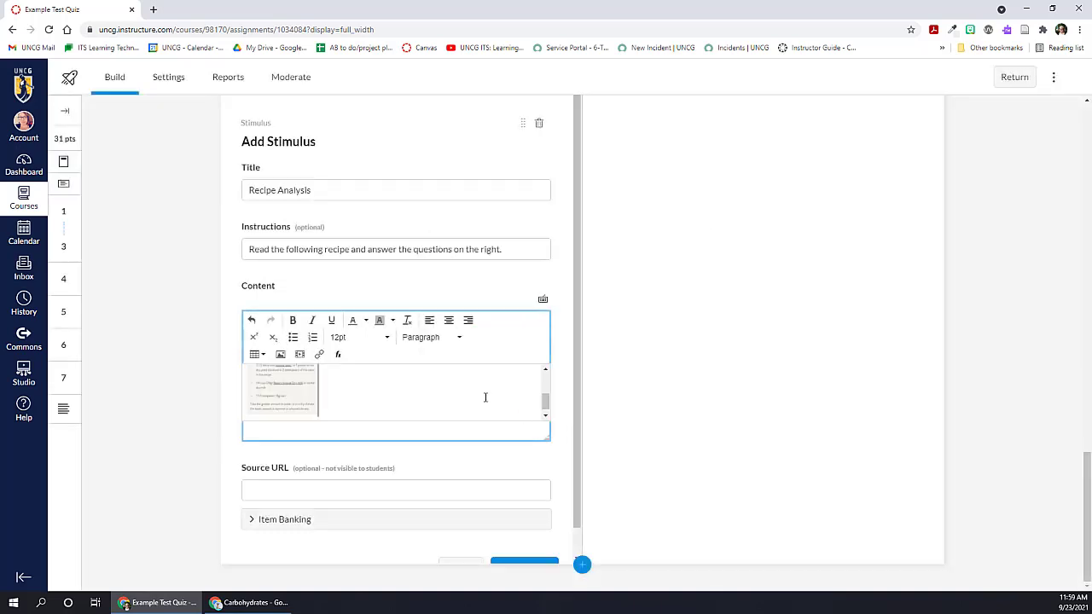
Step: Enlarge the embedded recipe image to nearly the width of the content editor and make the editor taller
{"action": "left_click", "coordinate": [283, 387]}
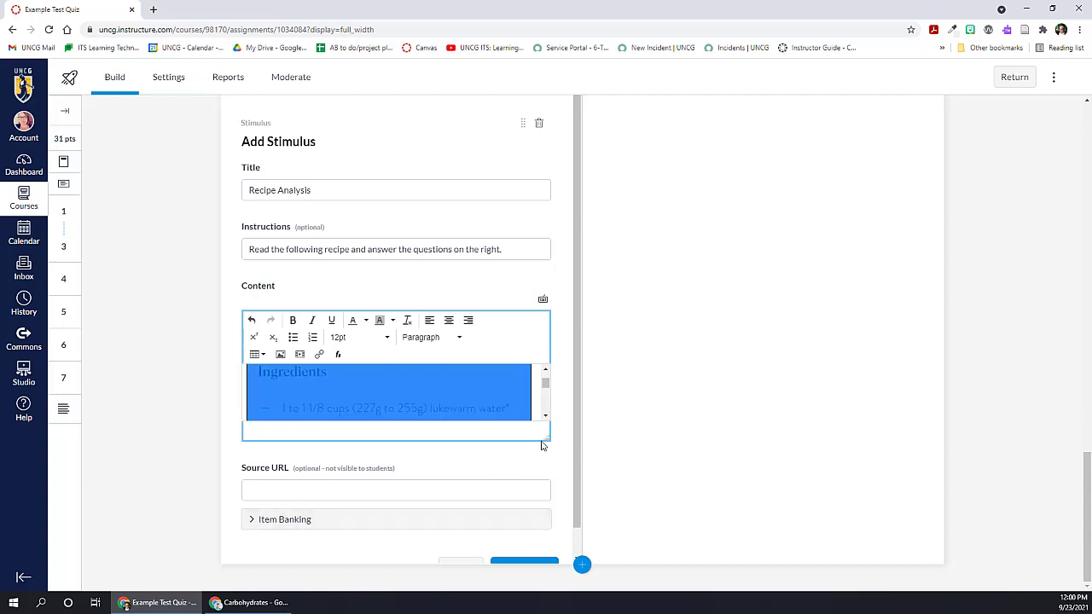
{"action": "left_click_drag", "start_coordinate": [547, 443], "coordinate": [555, 463]}
{"action": "left_click_drag", "start_coordinate": [542, 531], "coordinate": [543, 541]}
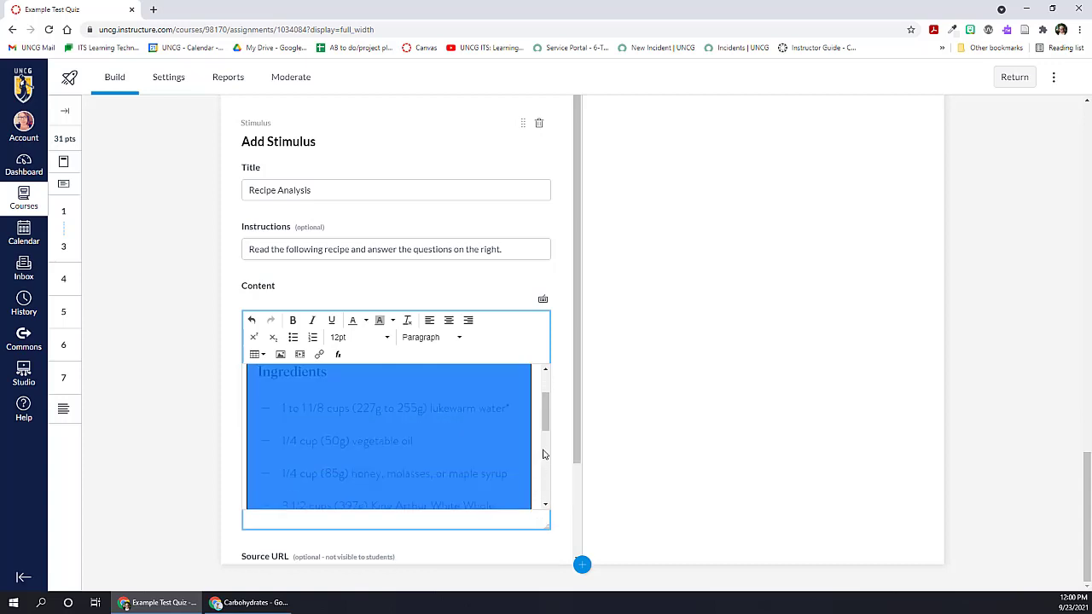
{"action": "left_click", "coordinate": [496, 439]}
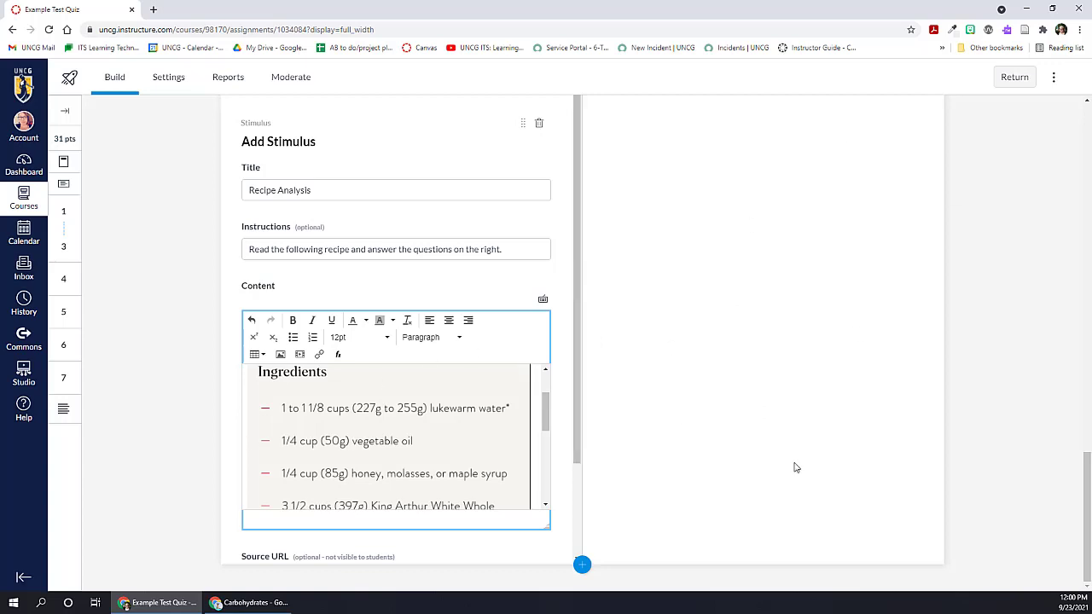
Step: Check the Recipe Analysis stimulus's source URL and item banking options without filling them in, and add the stimulus to the quiz
{"action": "scroll", "coordinate": [486, 456], "scroll_direction": "down", "scroll_amount": 3}
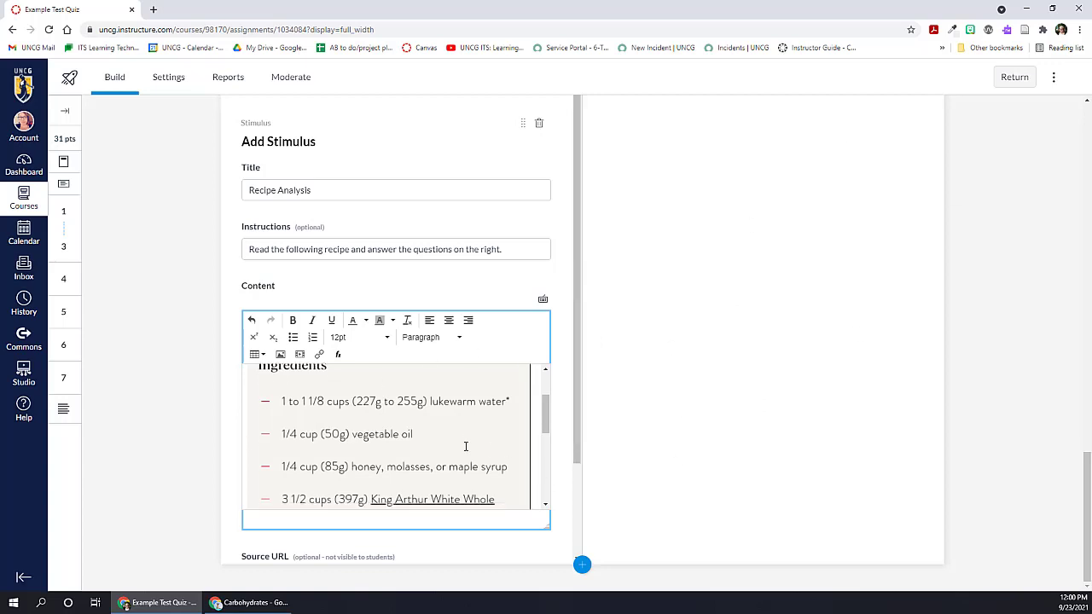
{"action": "scroll", "coordinate": [557, 435], "scroll_direction": "down", "scroll_amount": 2}
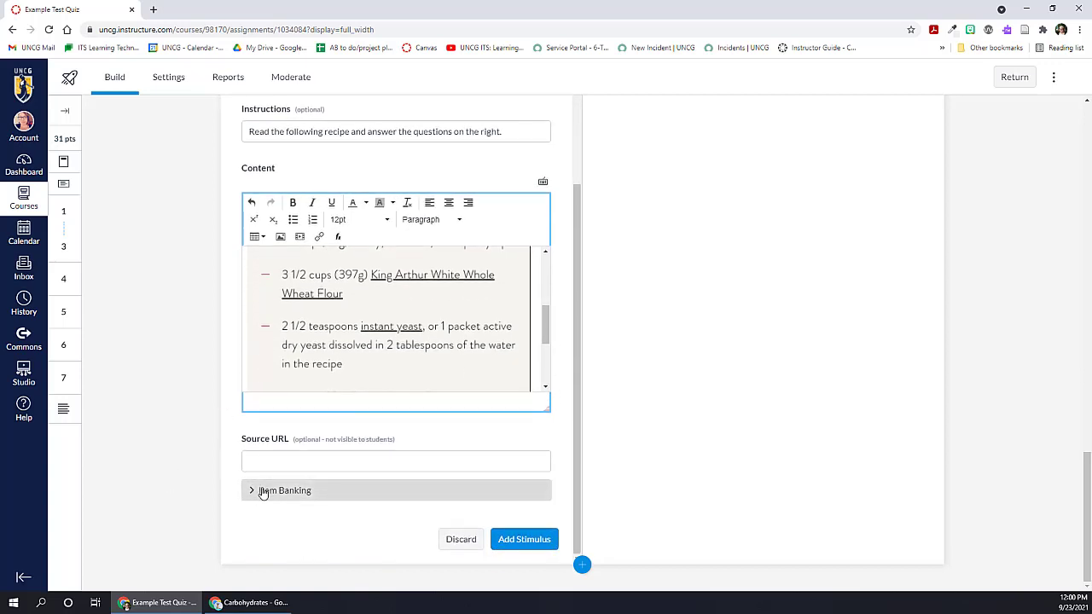
{"action": "left_click", "coordinate": [272, 458]}
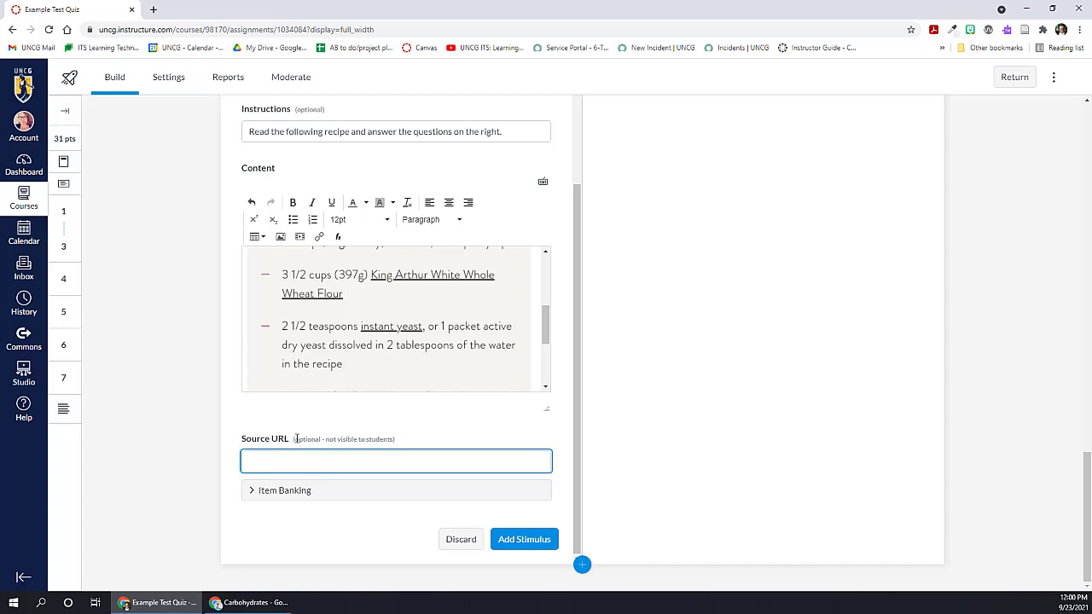
{"action": "left_click_drag", "start_coordinate": [294, 438], "coordinate": [396, 439]}
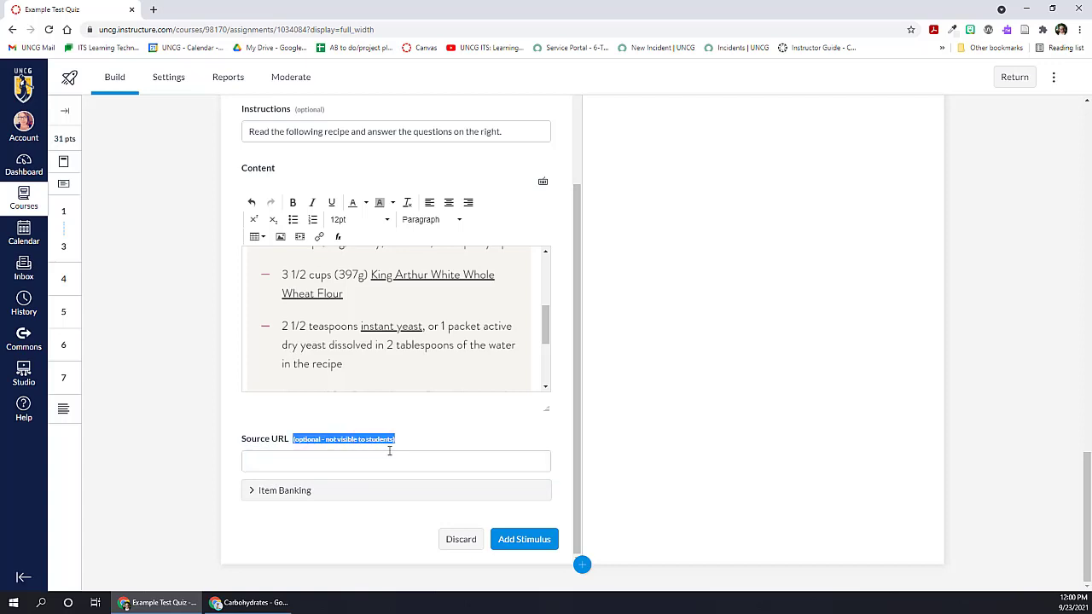
{"action": "left_click", "coordinate": [319, 460]}
{"action": "left_click", "coordinate": [255, 497]}
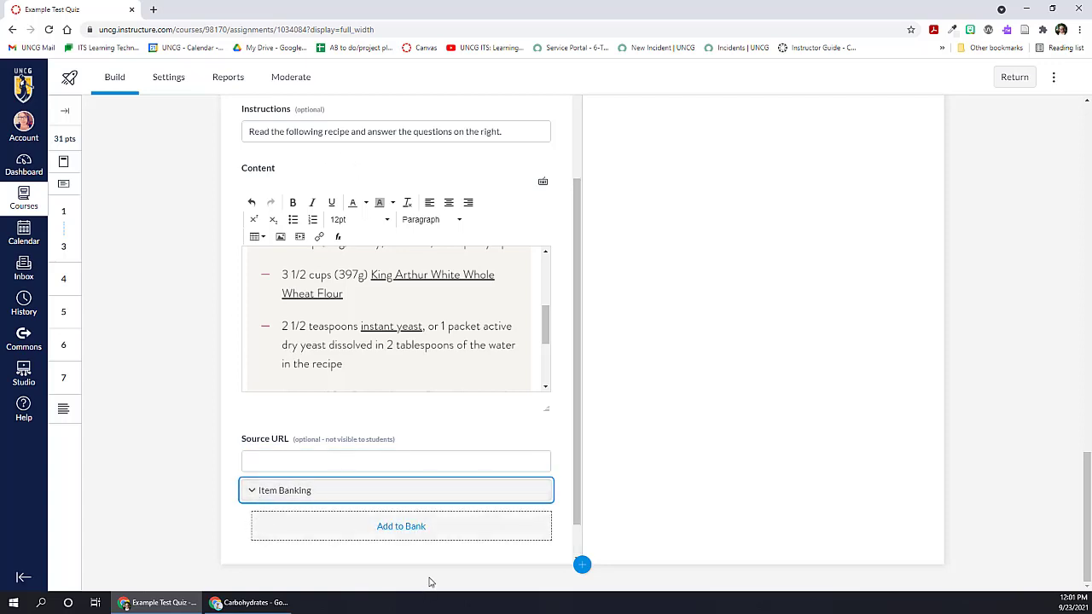
{"action": "scroll", "coordinate": [551, 518], "scroll_direction": "down", "scroll_amount": 1}
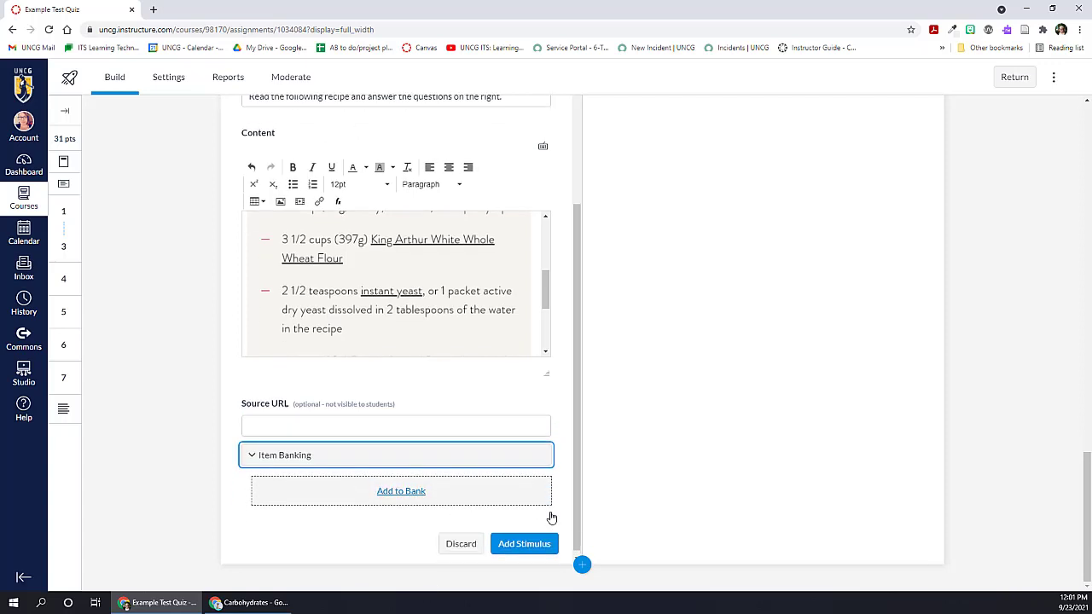
{"action": "left_click", "coordinate": [514, 546]}
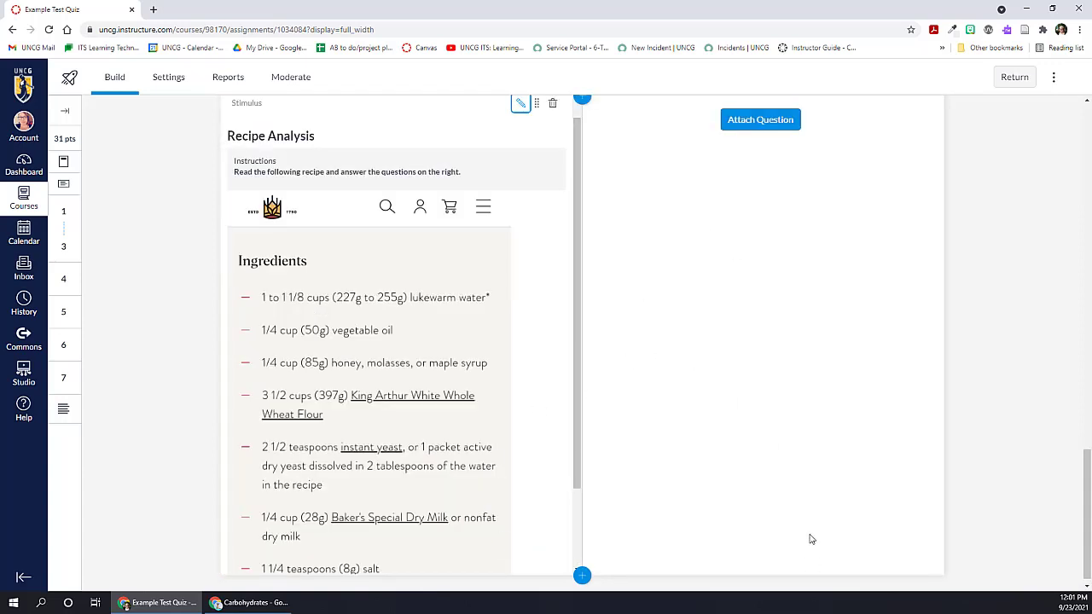
{"action": "left_click", "coordinate": [744, 117]}
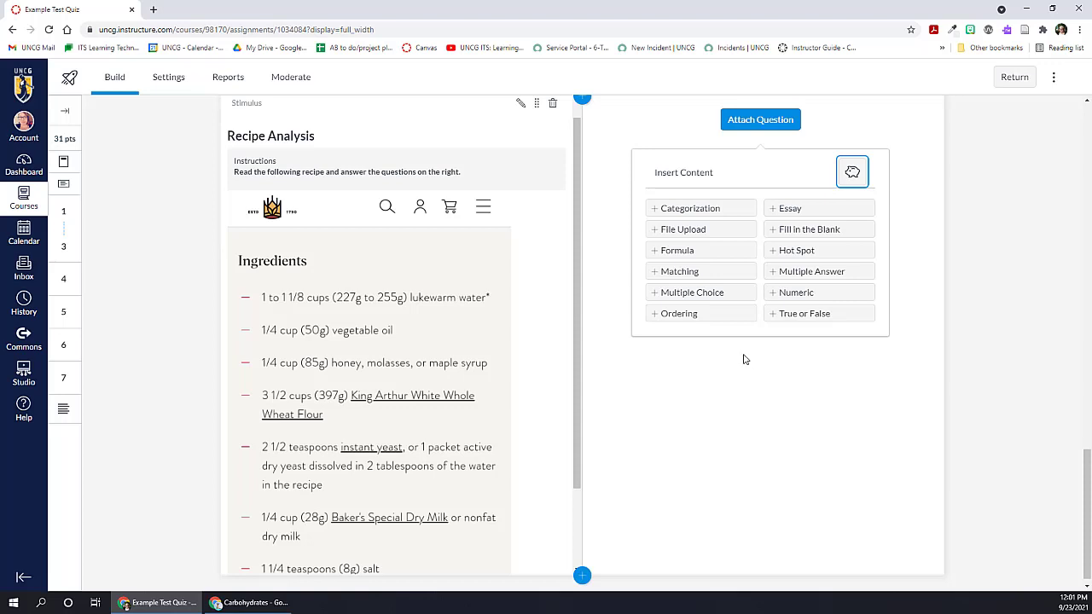
{"action": "left_click", "coordinate": [674, 271]}
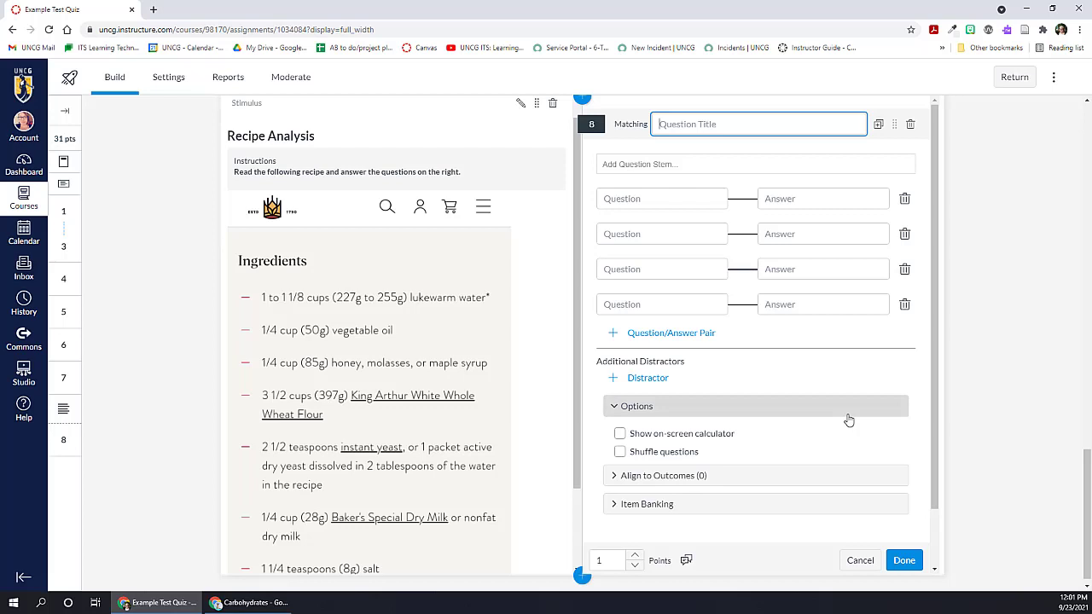
{"action": "left_click", "coordinate": [859, 560]}
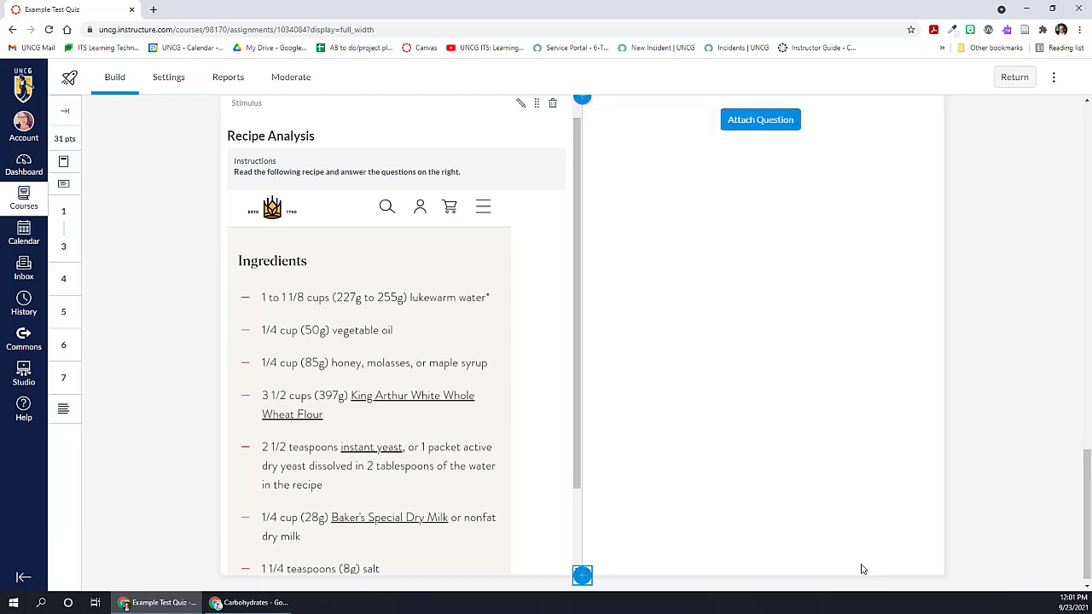
Step: Attach an Essay question to the Recipe Analysis stimulus and expand its grading notes field
{"action": "left_click", "coordinate": [745, 128]}
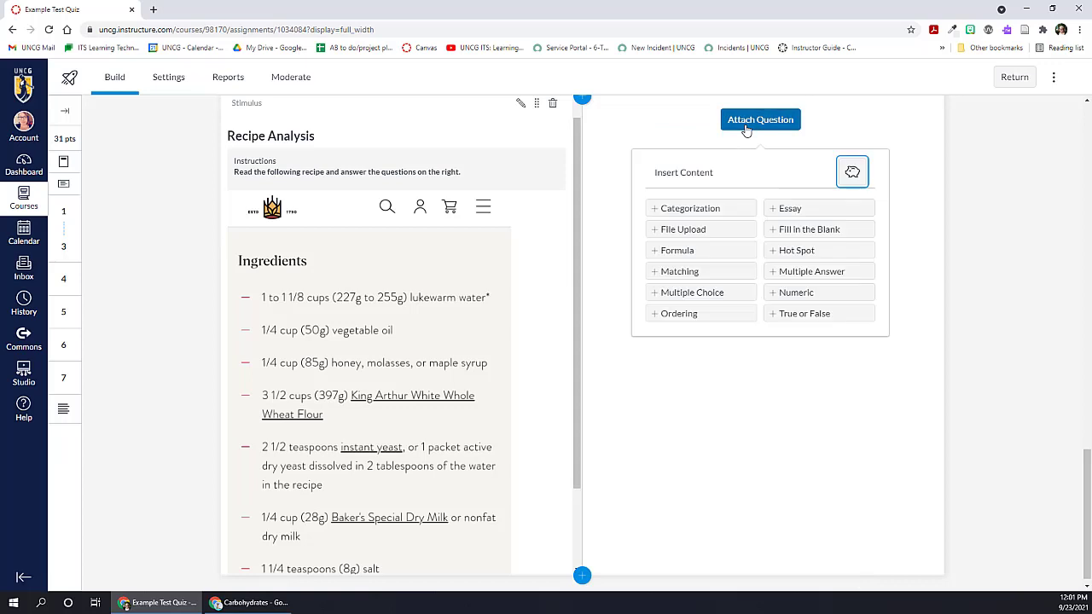
{"action": "left_click", "coordinate": [781, 210]}
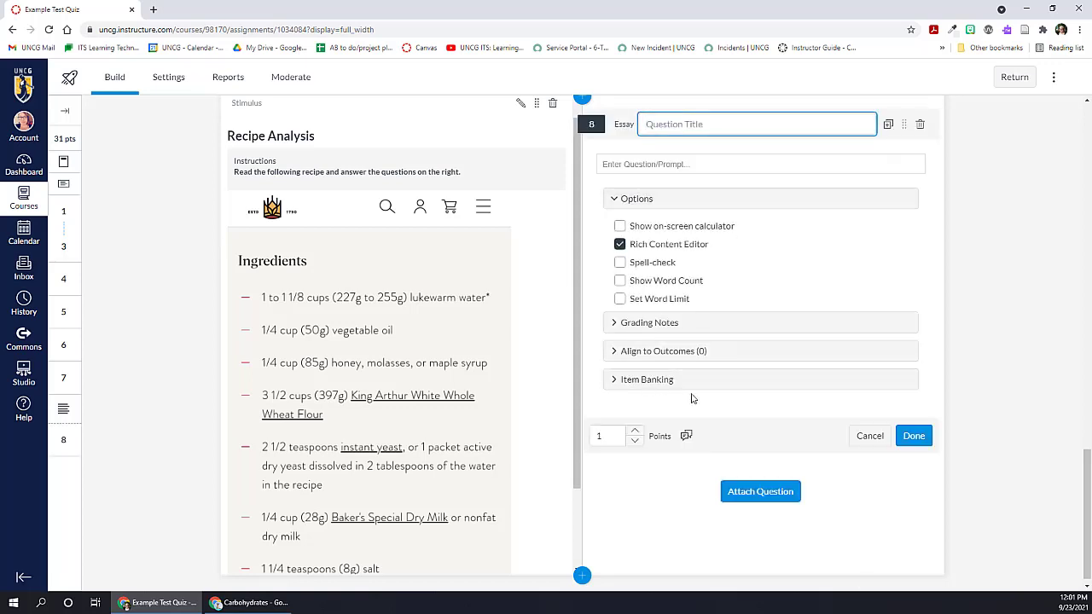
{"action": "left_click", "coordinate": [609, 332]}
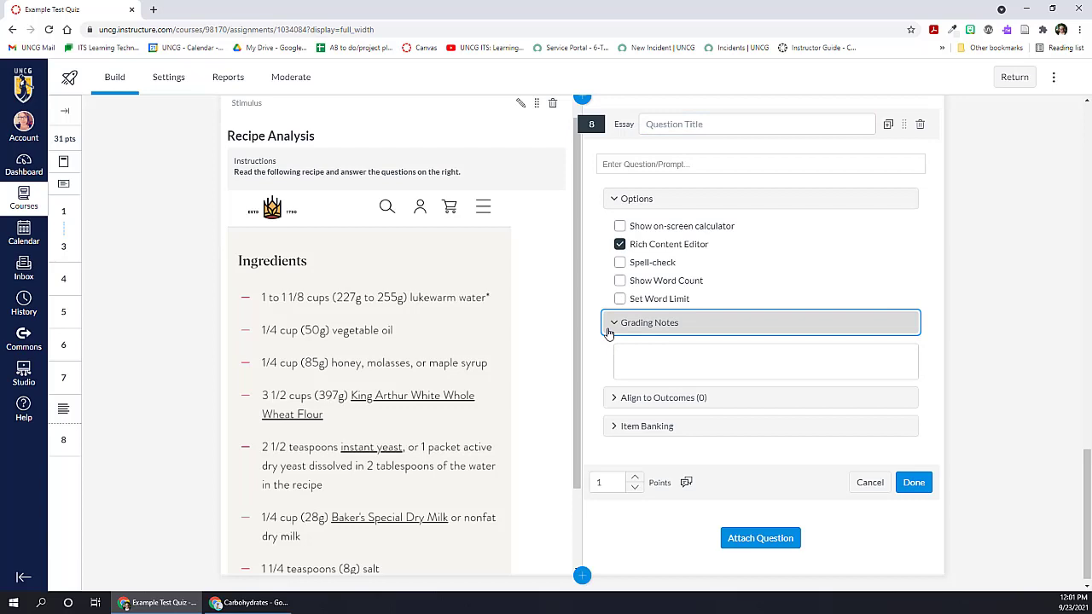
{"action": "left_click", "coordinate": [648, 357]}
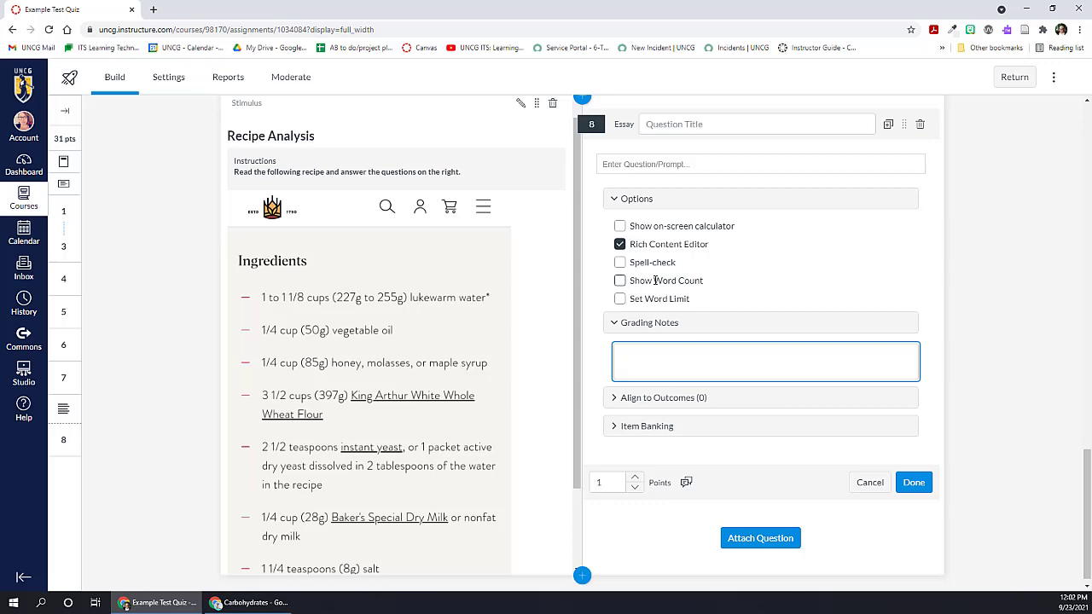
{"action": "scroll", "coordinate": [665, 434], "scroll_direction": "down", "scroll_amount": 1}
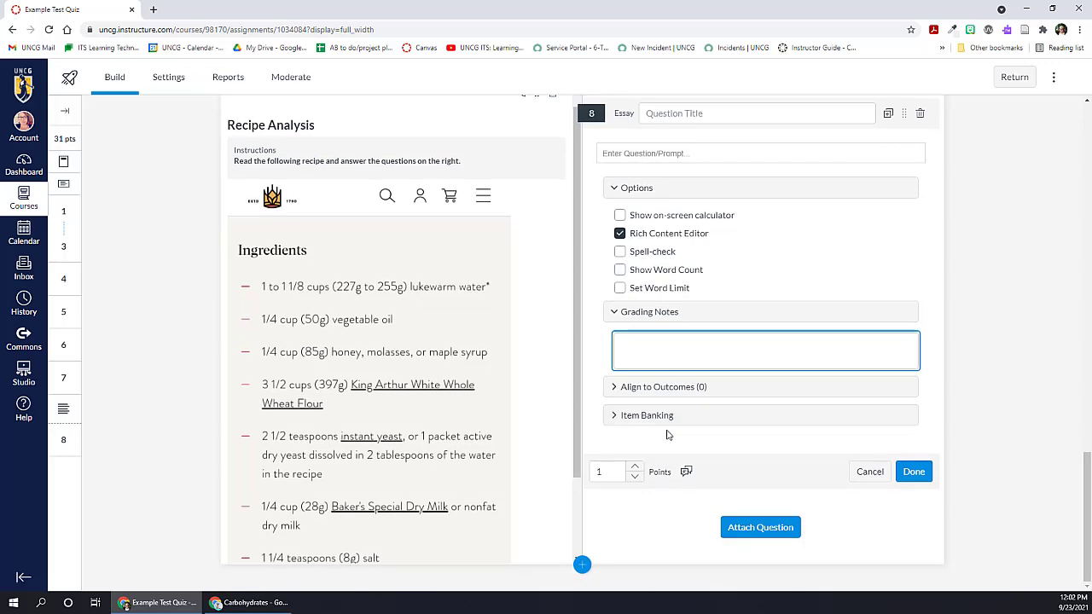